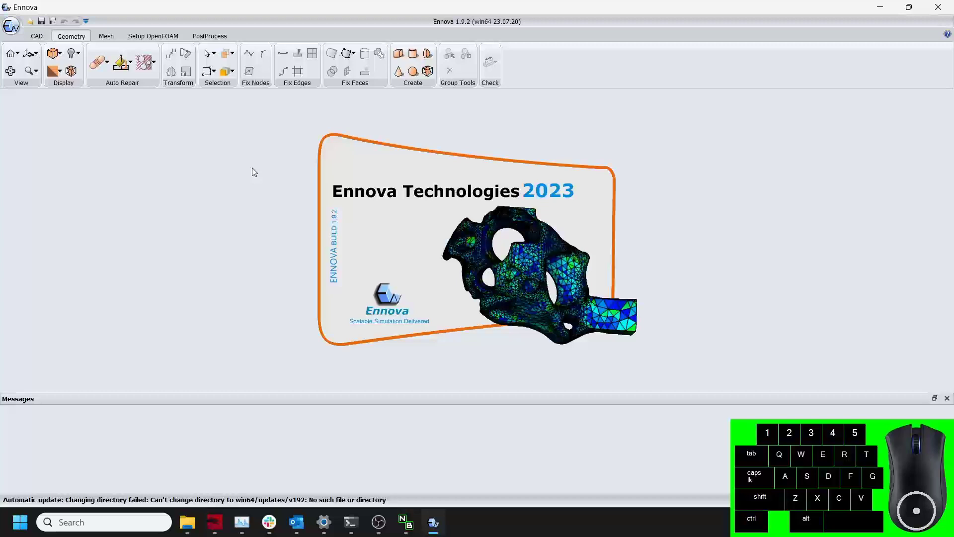
Open the geometry file 3dpipe.iges.
left_click(29, 23)
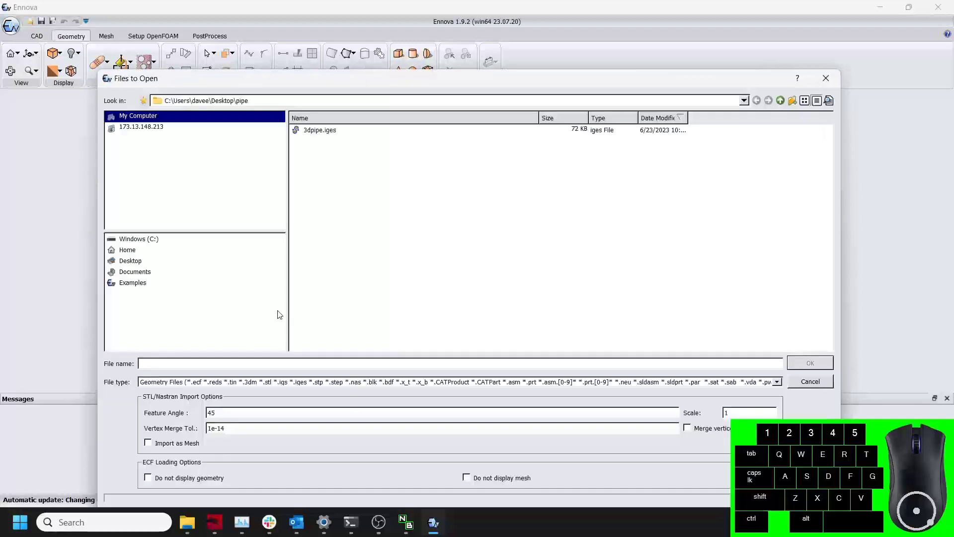
left_click(323, 130)
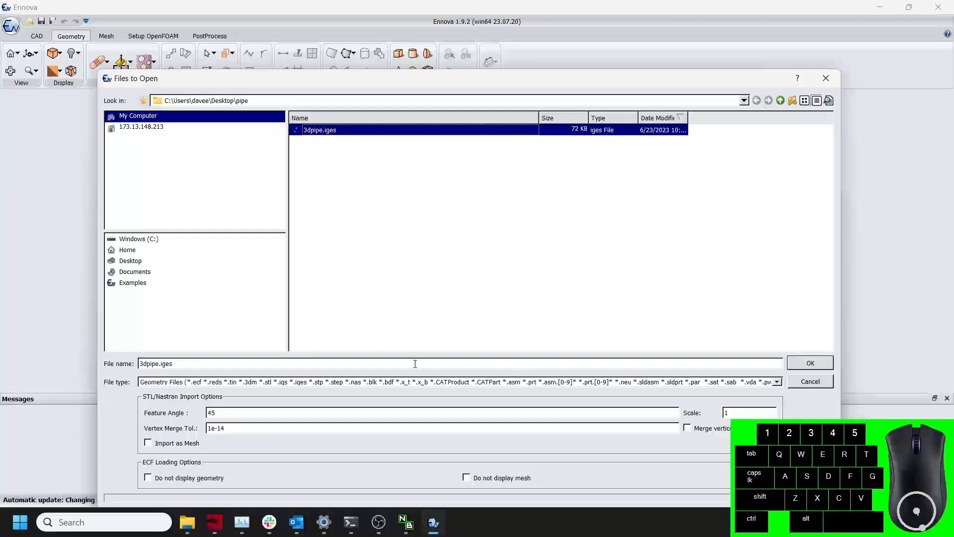
left_click(821, 364)
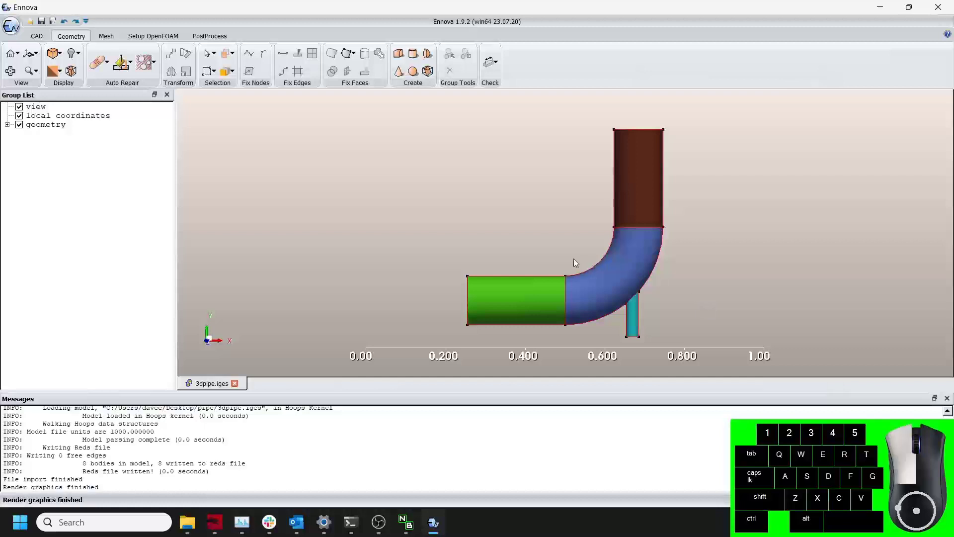
Hide all surfaces of the geometry group so only its edges are displayed.
middle_click_drag(575, 266, 595, 279)
scroll(595, 279, "up", 2)
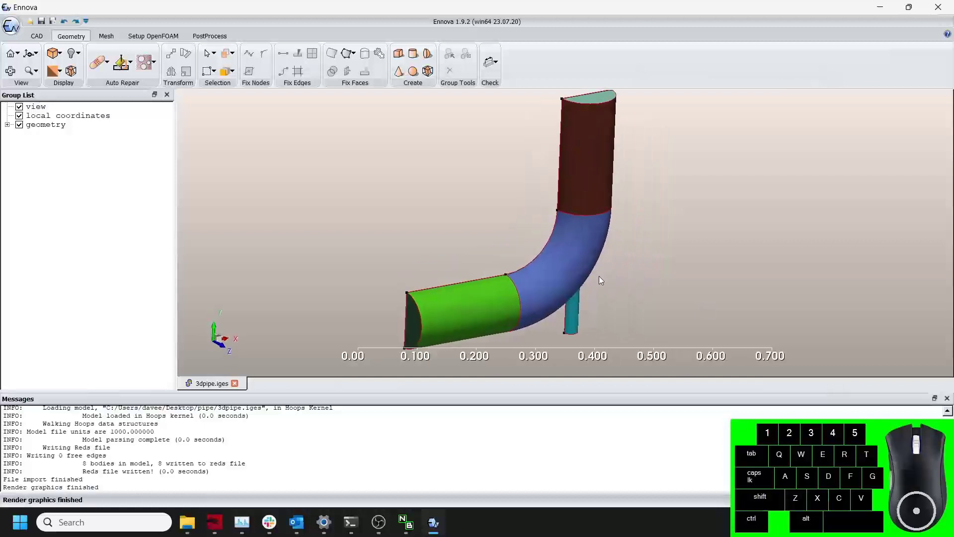
left_click(62, 126)
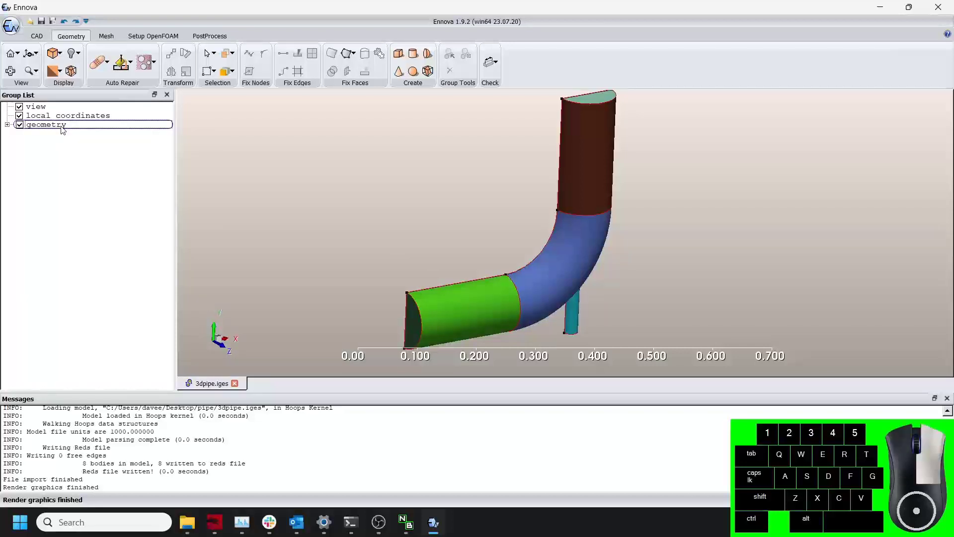
right_click(63, 129)
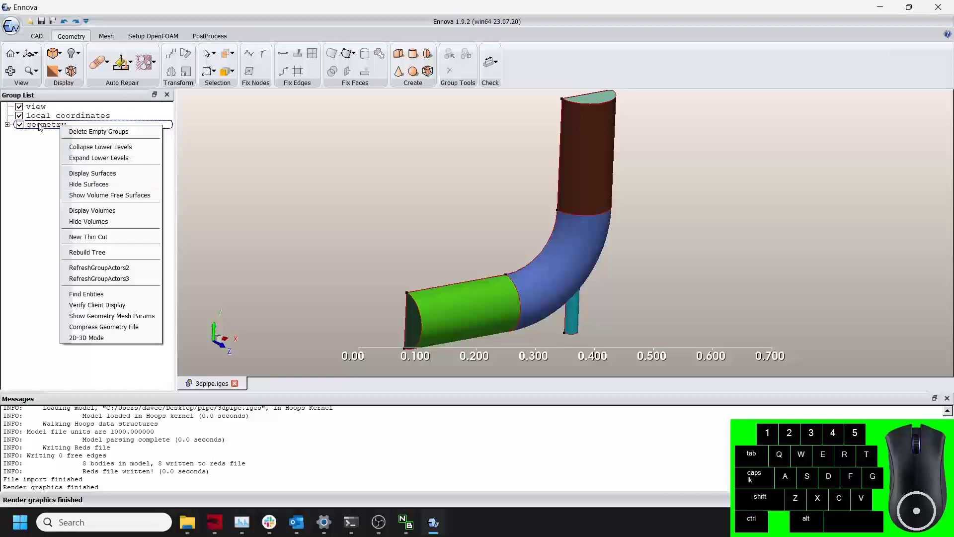
left_click(97, 184)
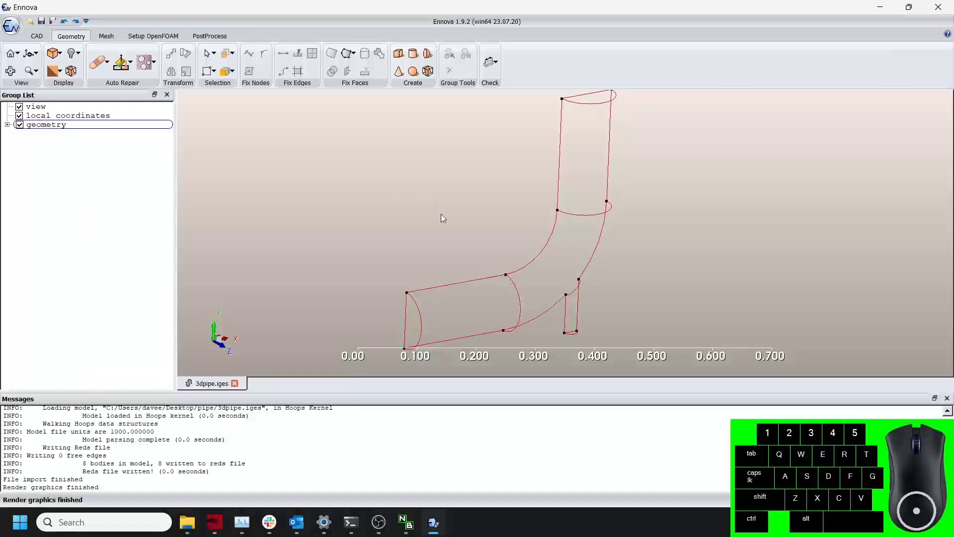
Pick the circular edge between the bend and the upper pipe and select its attached manifold.
scroll(486, 228, "down", 2)
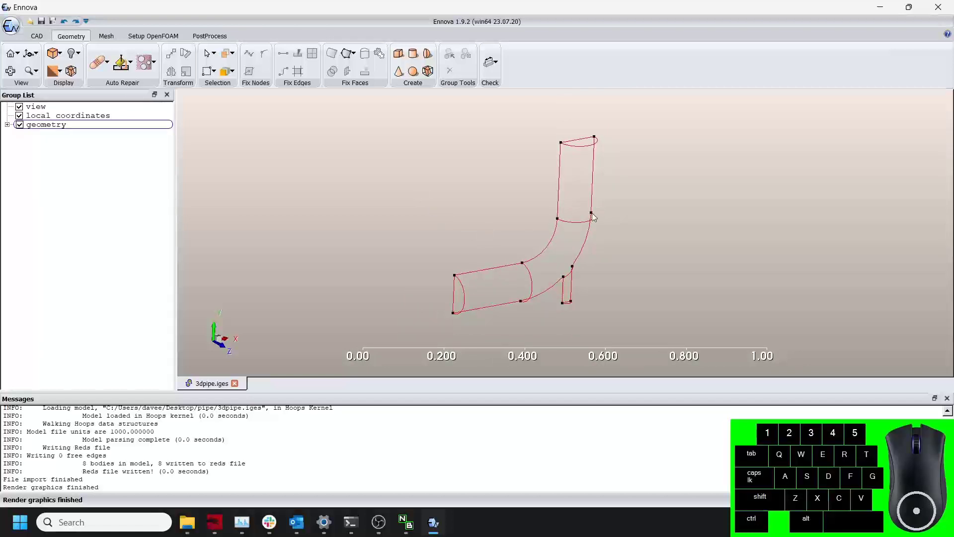
key("e")
left_click(580, 222)
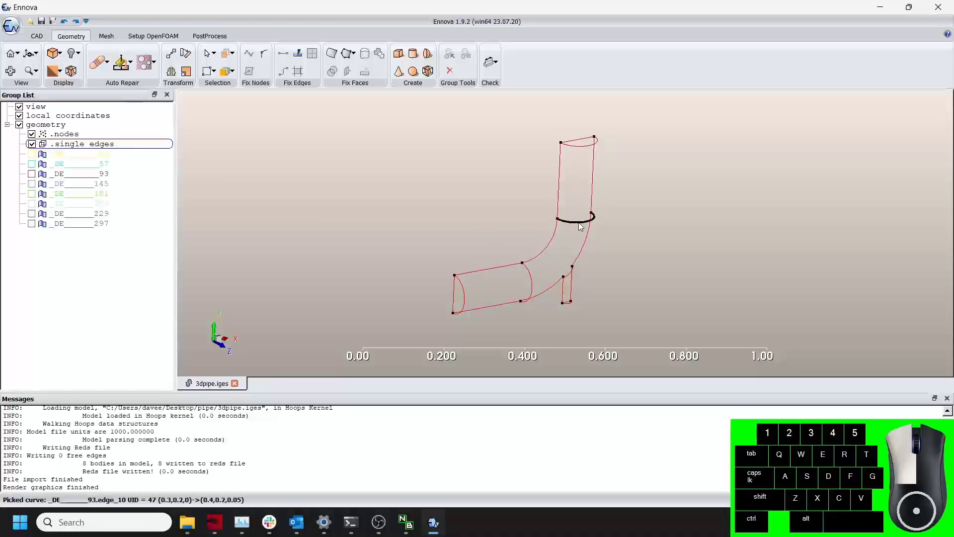
right_click(579, 221)
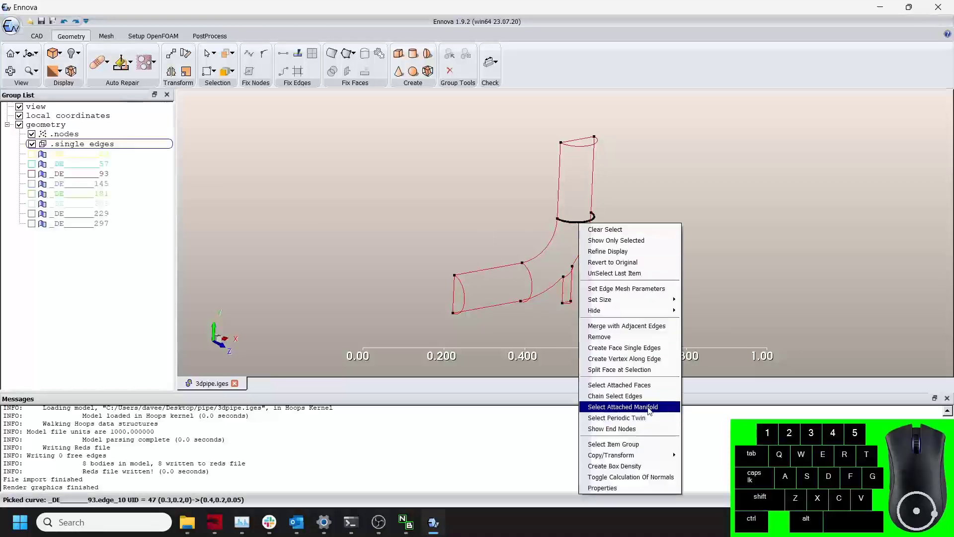
left_click(654, 387)
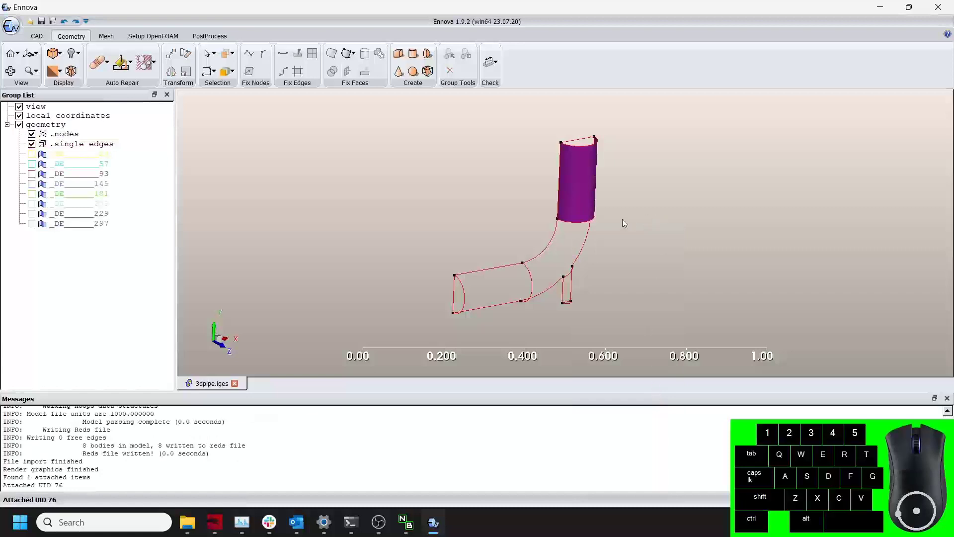
left_click_drag(622, 219, 568, 220)
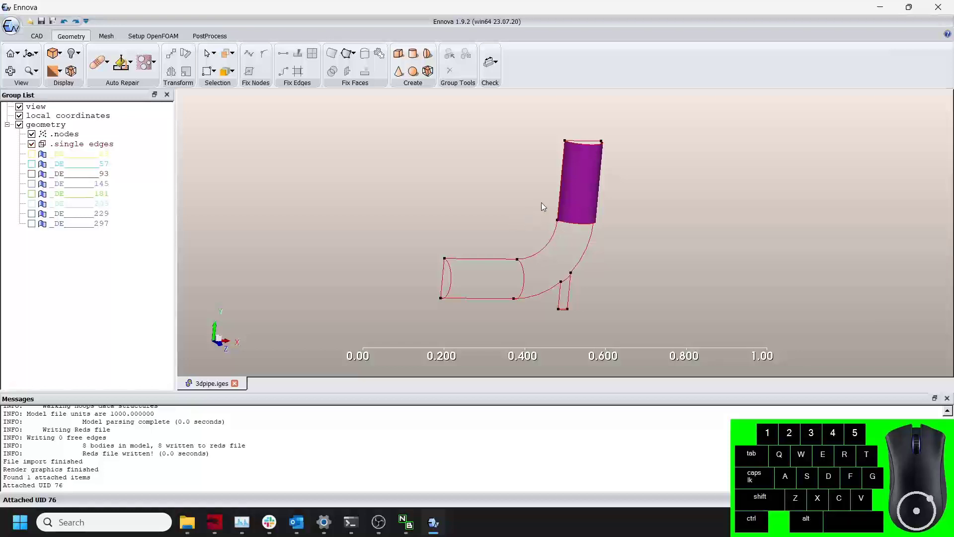
Run the geometry repair with the default repair checks and tolerances.
left_click(107, 64)
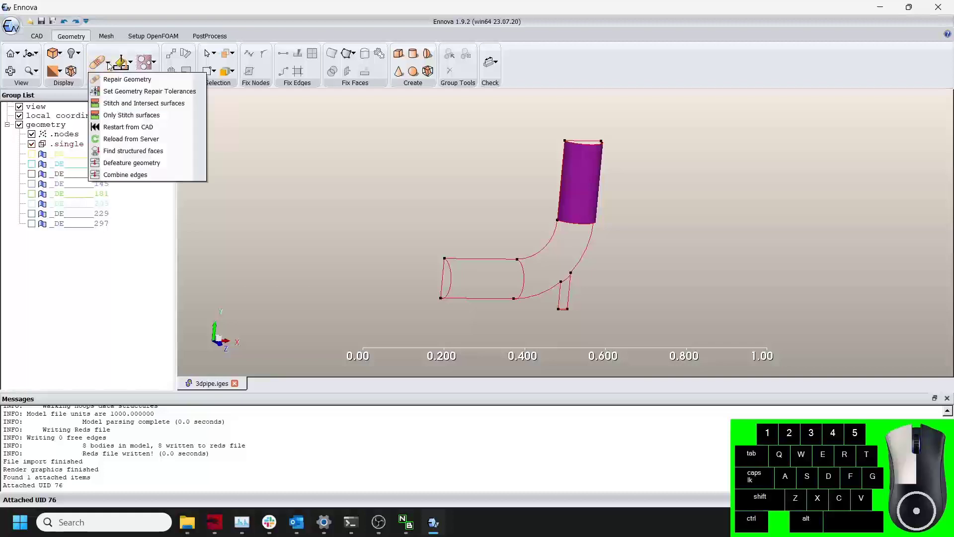
left_click(139, 91)
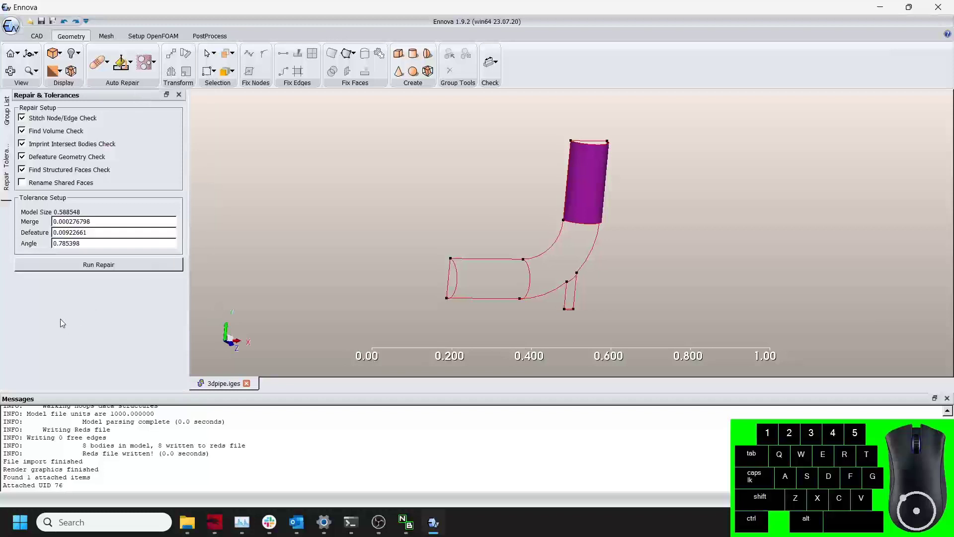
left_click(24, 158)
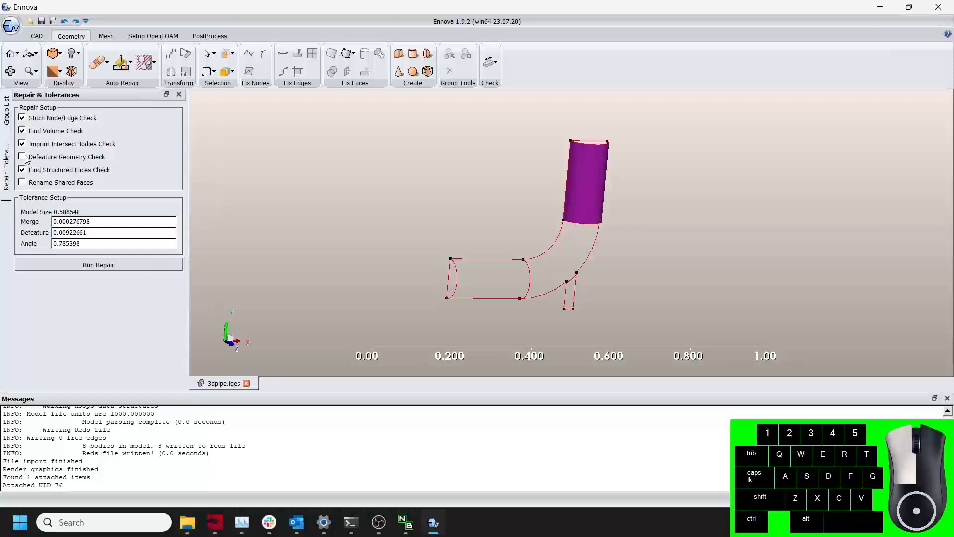
left_click(24, 158)
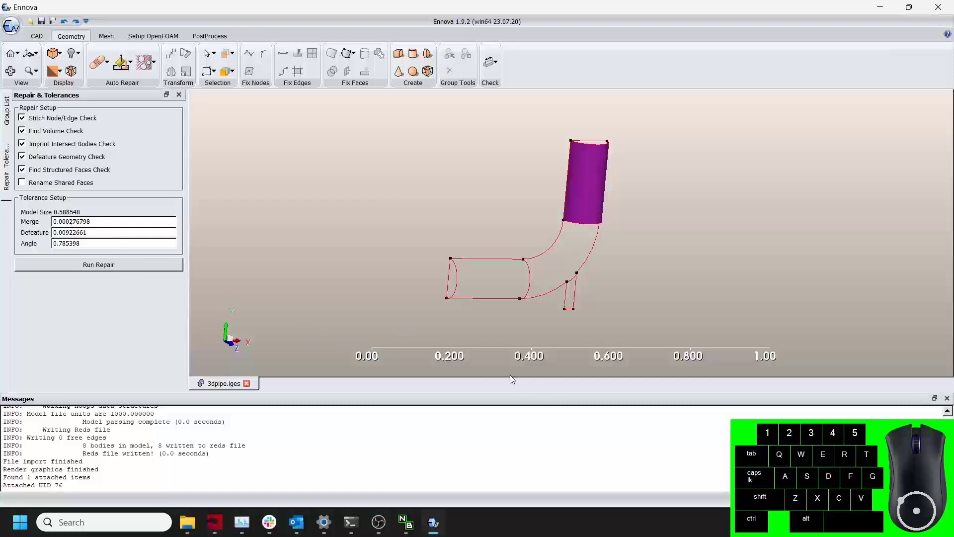
left_click_drag(517, 325, 436, 296)
middle_click_drag(477, 299, 435, 284)
left_click_drag(435, 285, 479, 294)
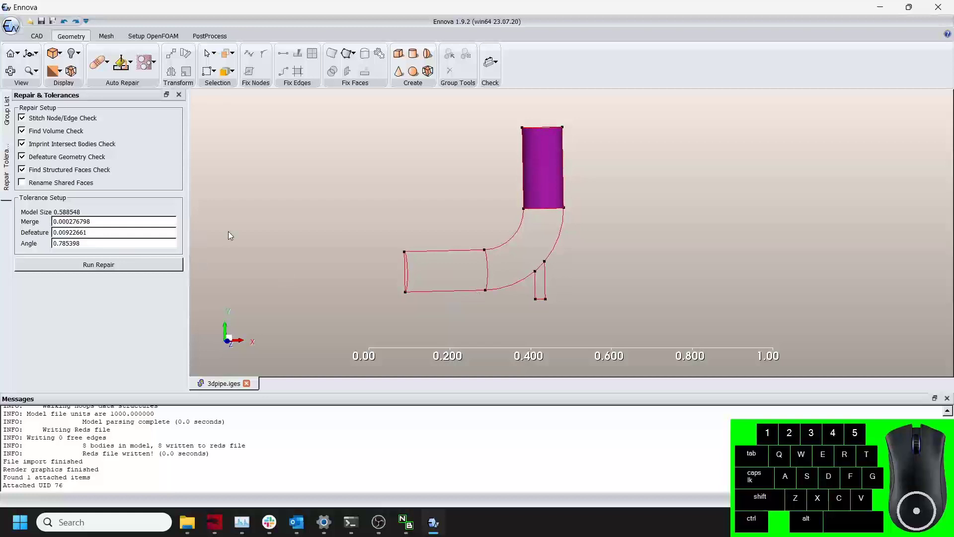
left_click_drag(433, 271, 468, 286)
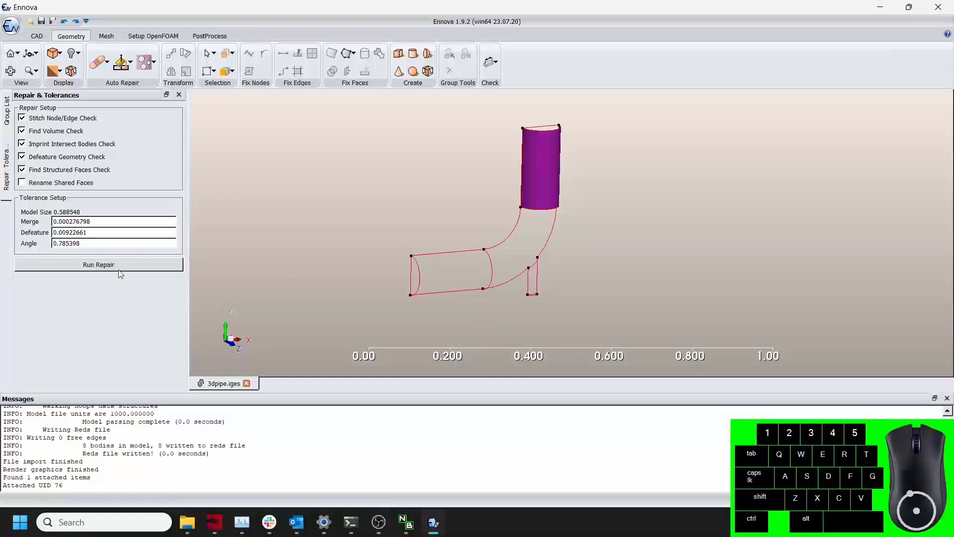
left_click(99, 65)
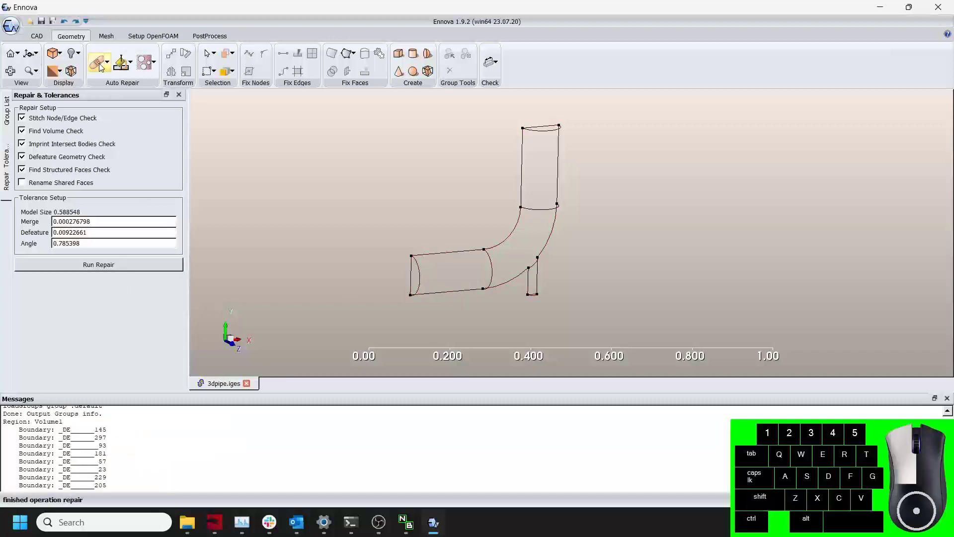
Expand Volume1 in the group list and toggle its display to inspect the repaired volume.
left_click(7, 111)
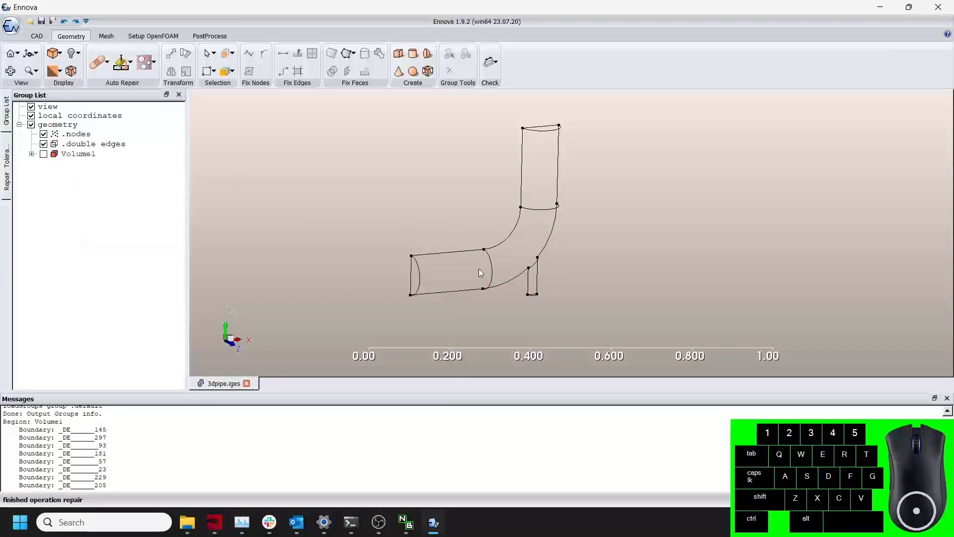
left_click(32, 153)
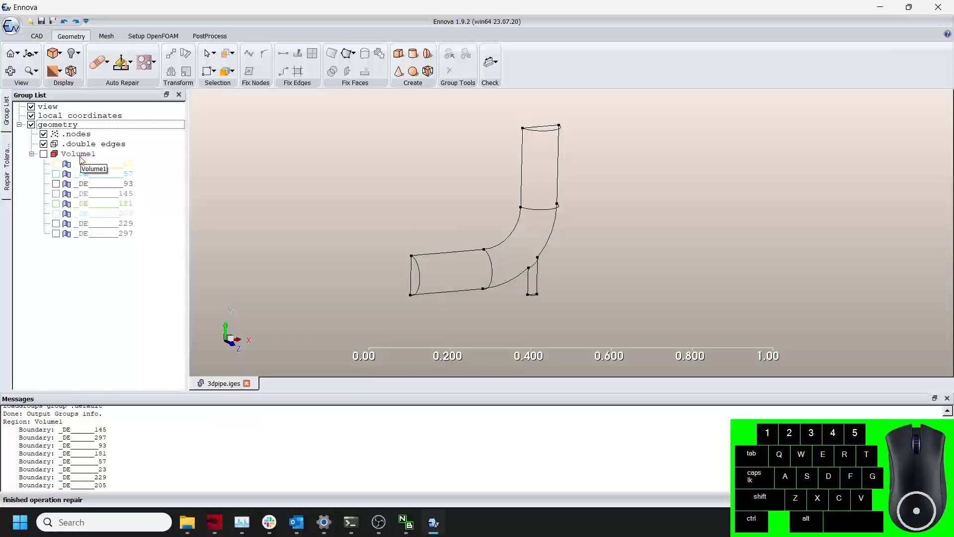
left_click(44, 154)
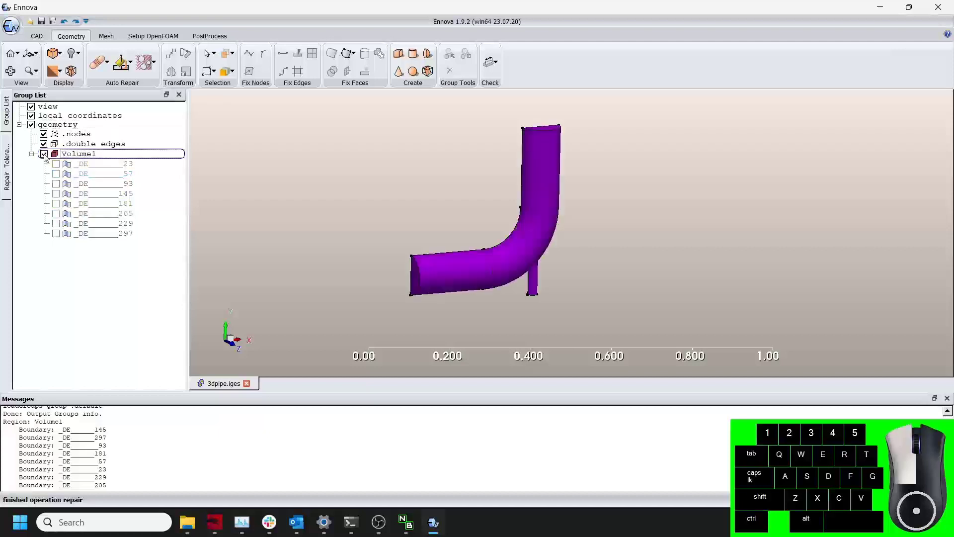
left_click_drag(234, 187, 416, 236)
left_click(44, 154)
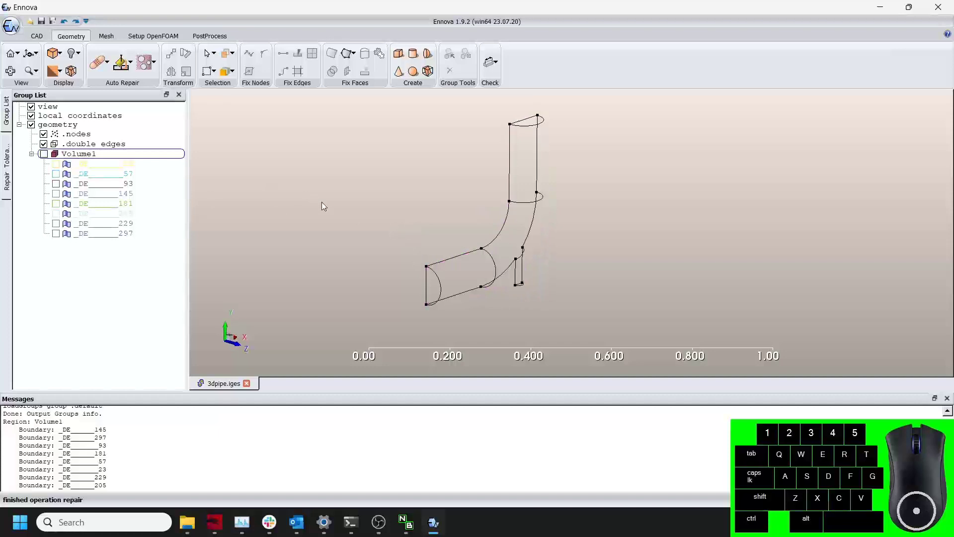
Display the surfaces of the geometry group again.
right_click(61, 123)
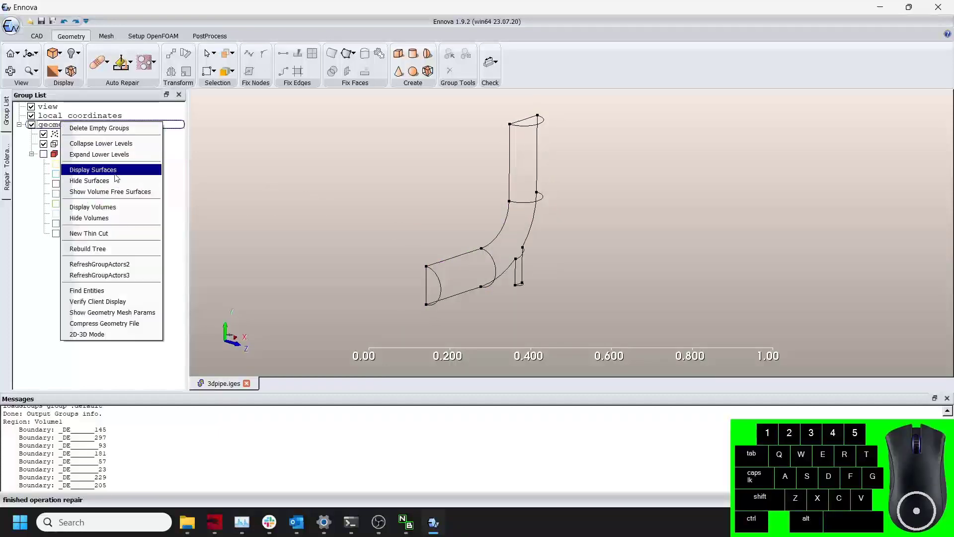
left_click(112, 170)
left_click_drag(407, 212, 419, 242)
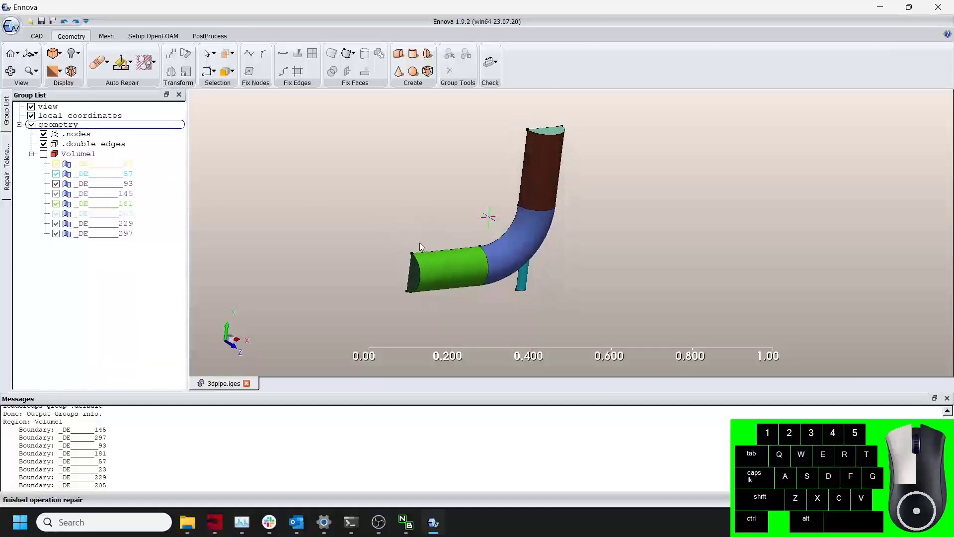
scroll(422, 254, "up", 5)
scroll(595, 202, "up", 5)
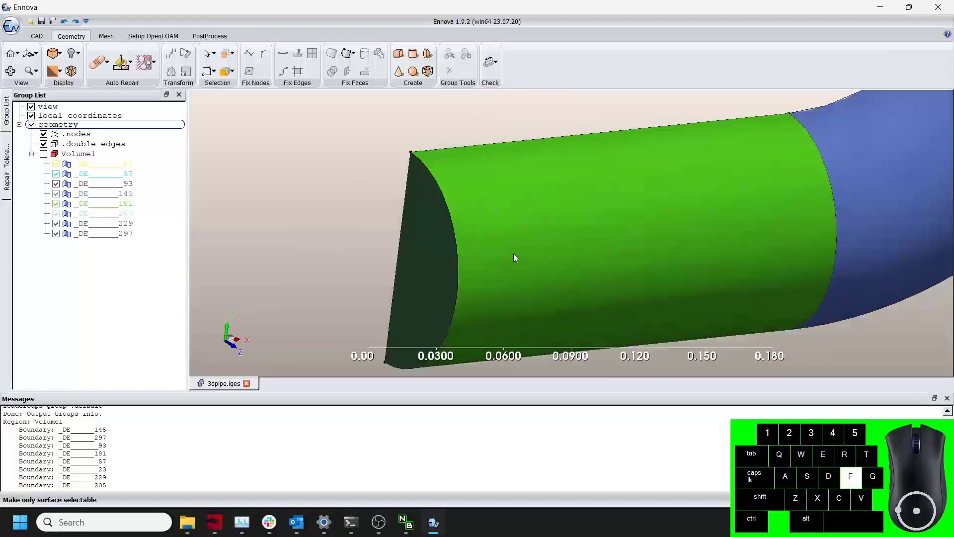
Copy the end face of the horizontal pipe into a new group named Inlet1.
left_click(428, 245)
right_click(428, 245)
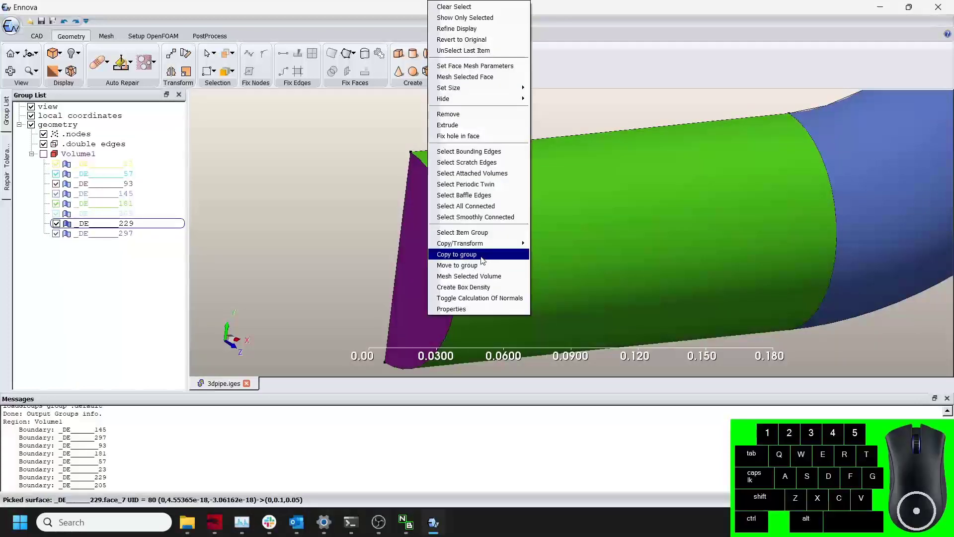
left_click(456, 254)
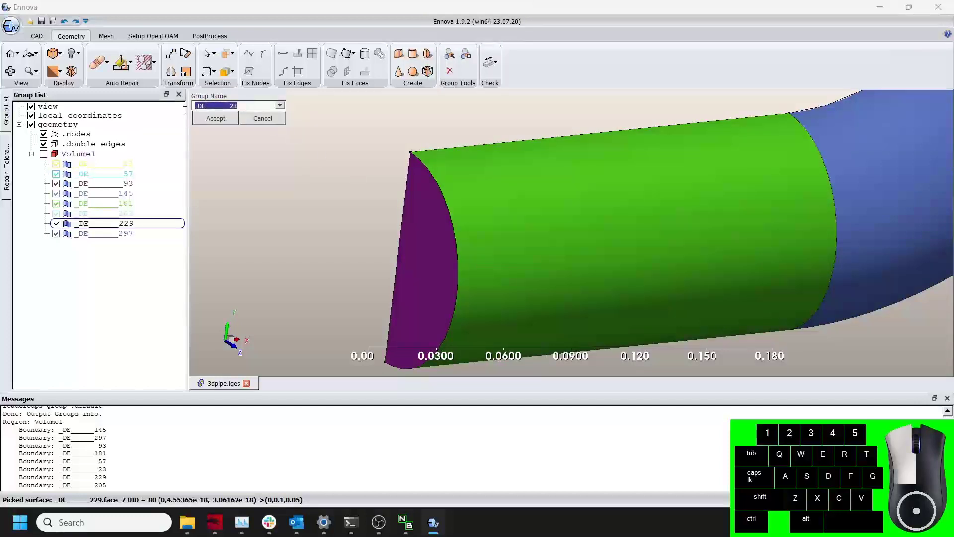
type("INLET1")
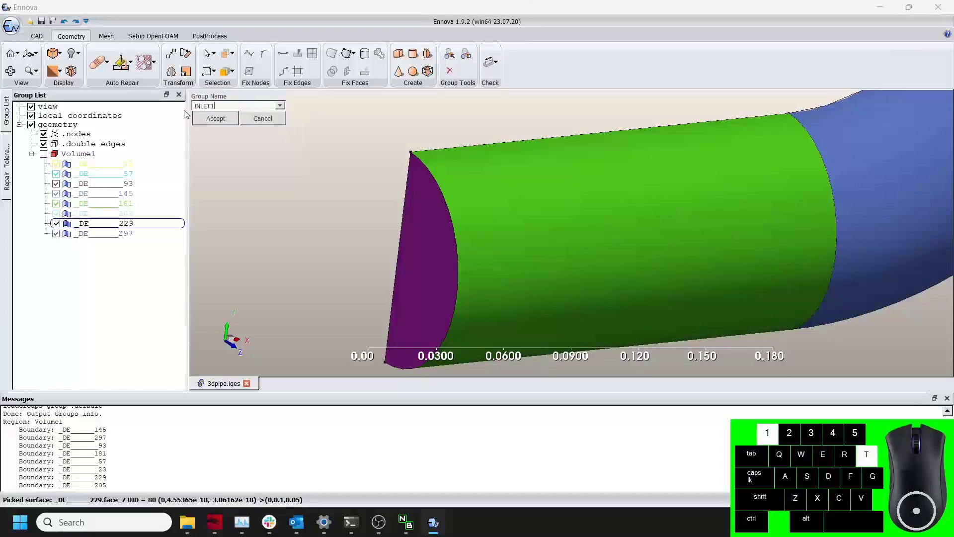
key("Caps_Lock")
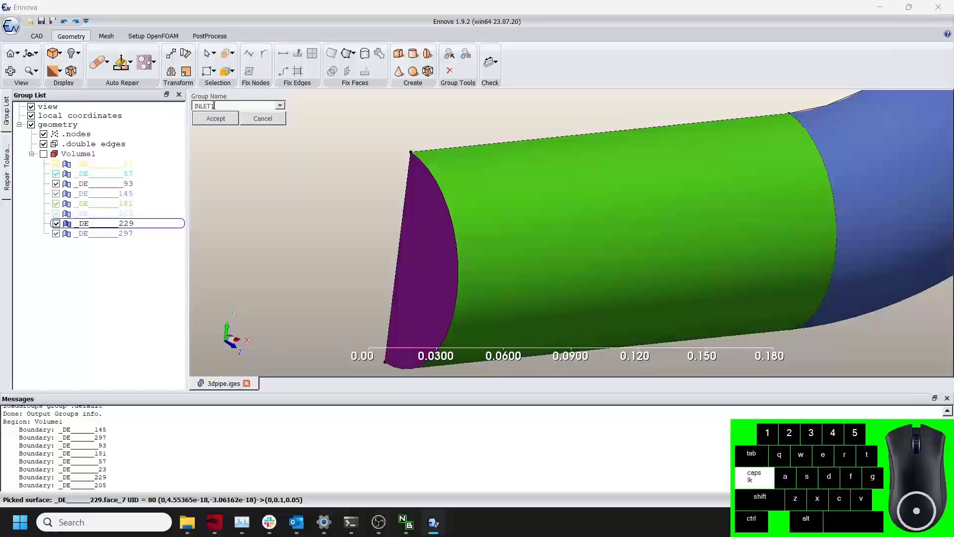
left_click(213, 106)
double_click(213, 106)
type("Inlet1")
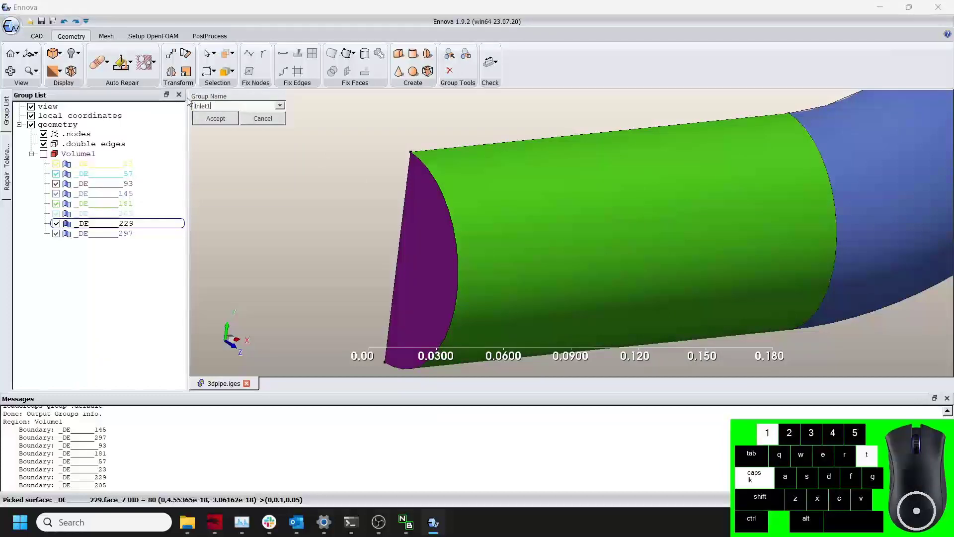
left_click(216, 118)
Move the small branch pipe's end face into a new group named Inlet2.
scroll(542, 193, "down", 1)
scroll(542, 194, "down", 6)
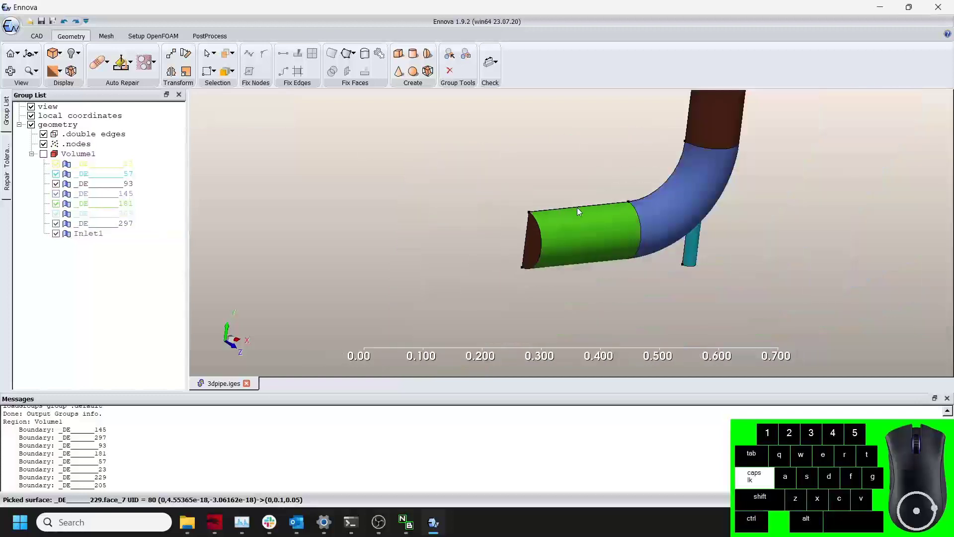
middle_click_drag(697, 229, 595, 235)
left_click_drag(595, 235, 577, 174)
scroll(619, 250, "up", 4)
middle_click_drag(621, 253, 596, 225)
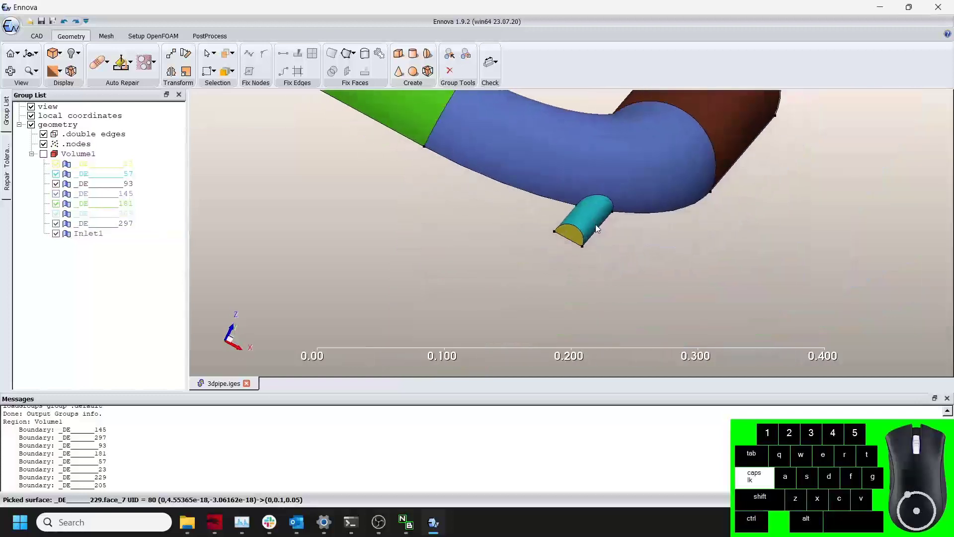
scroll(576, 233, "up", 3)
left_click(571, 229)
right_click(571, 228)
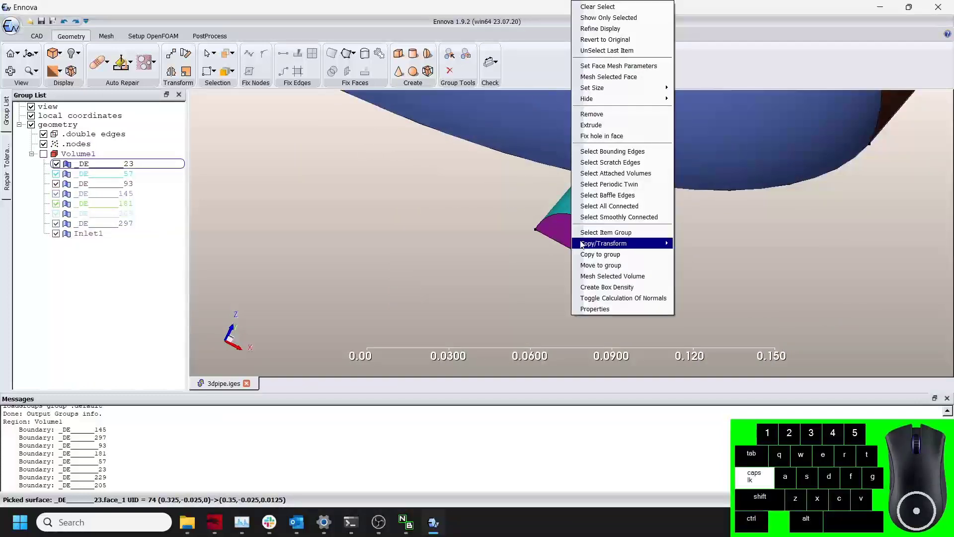
left_click(601, 265)
left_click(234, 106)
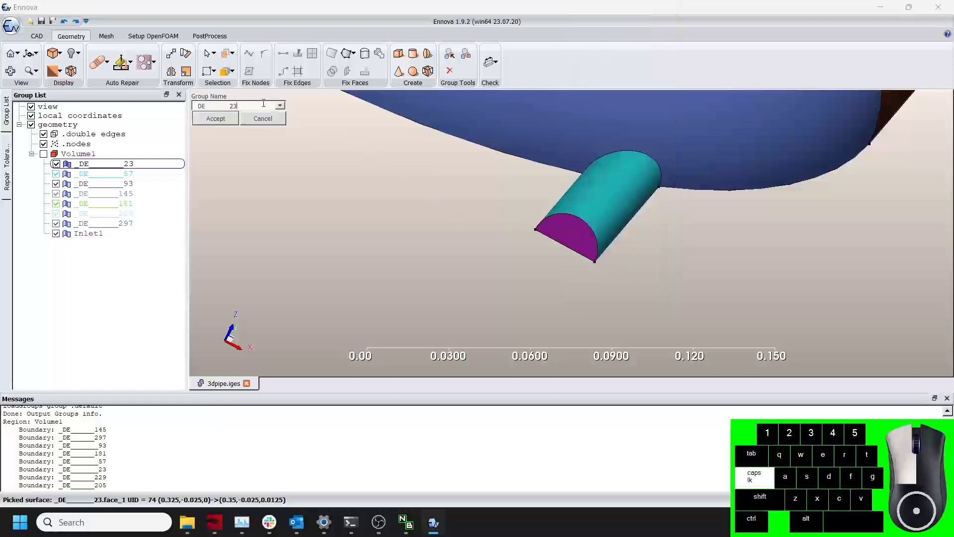
type("Inlet2")
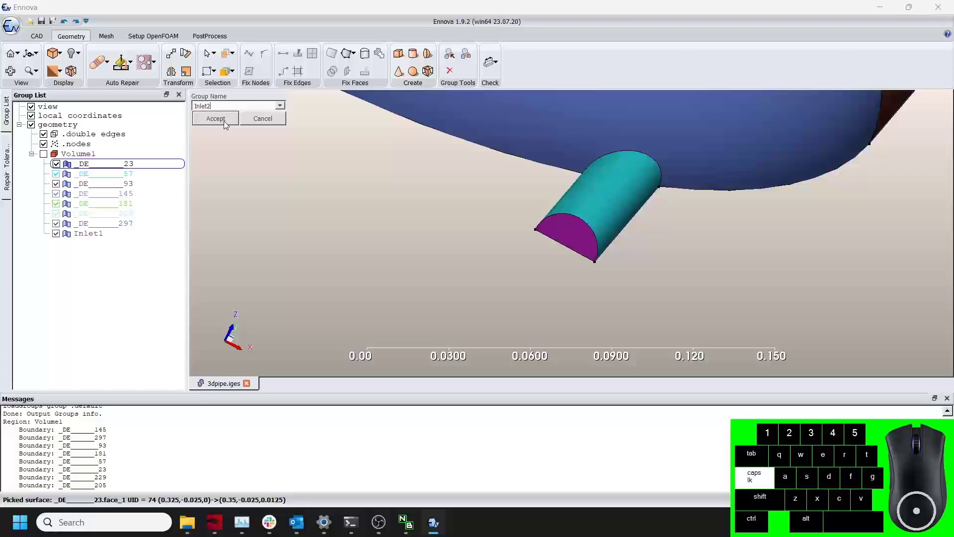
left_click(225, 121)
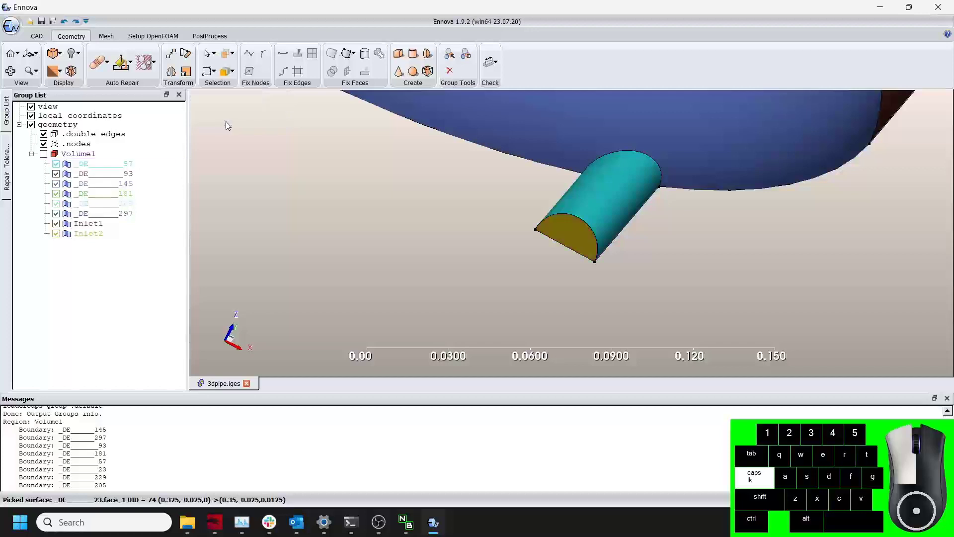
Move the top end face of the vertical pipe into a new group named Outlet.
scroll(501, 253, "down", 6)
left_click_drag(518, 222, 574, 256)
left_click(609, 176)
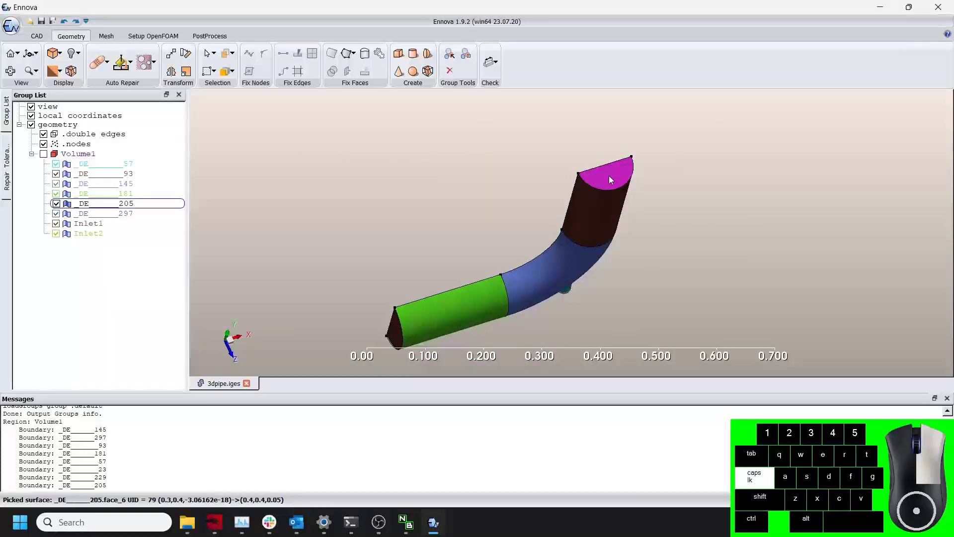
right_click(610, 180)
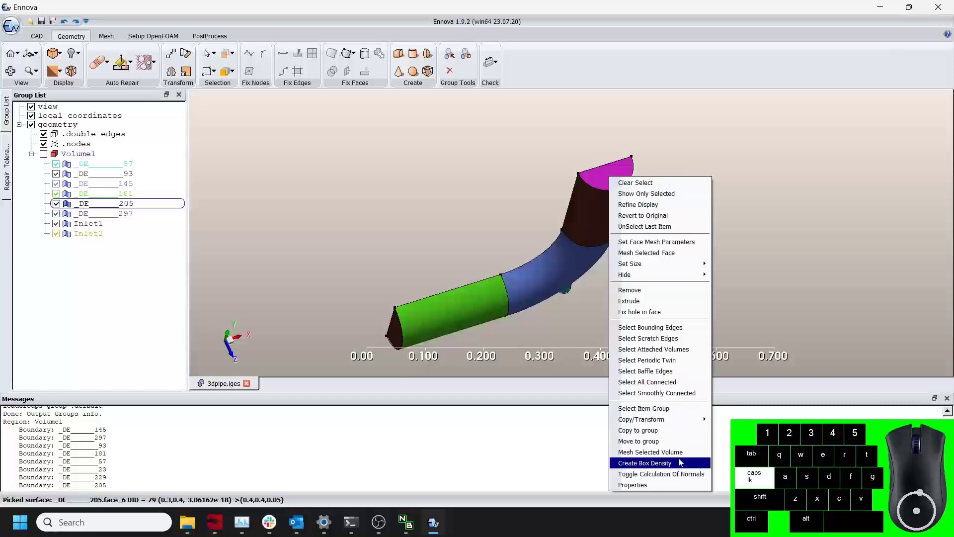
left_click(638, 441)
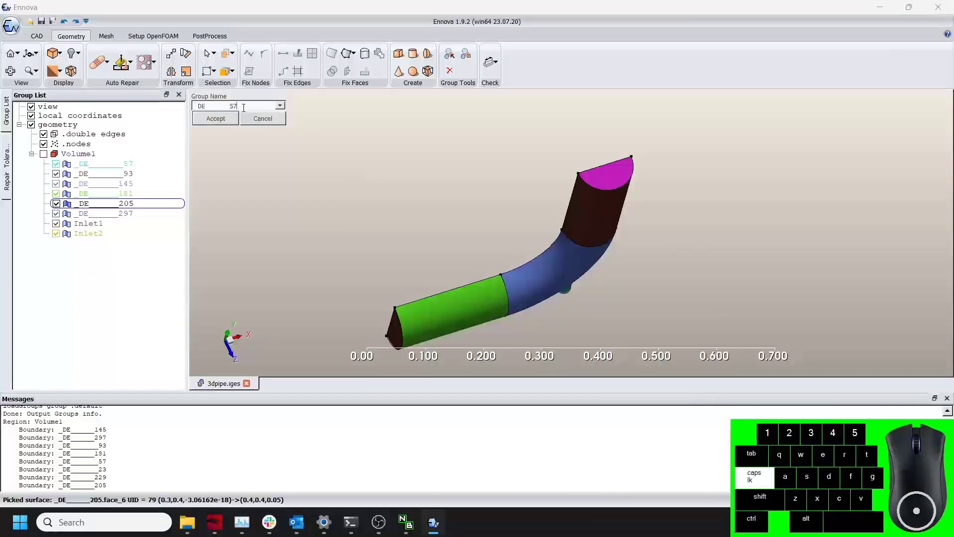
type("Outlet")
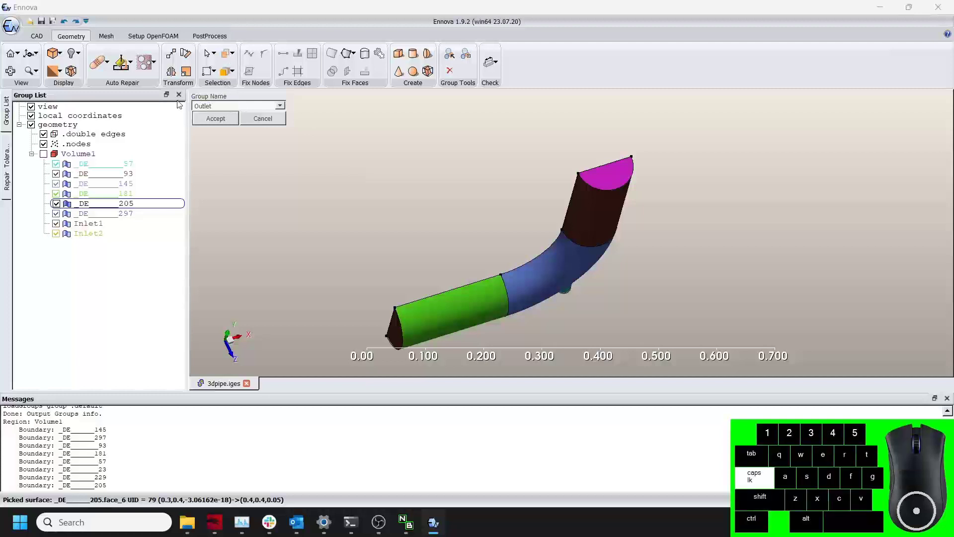
key("Return")
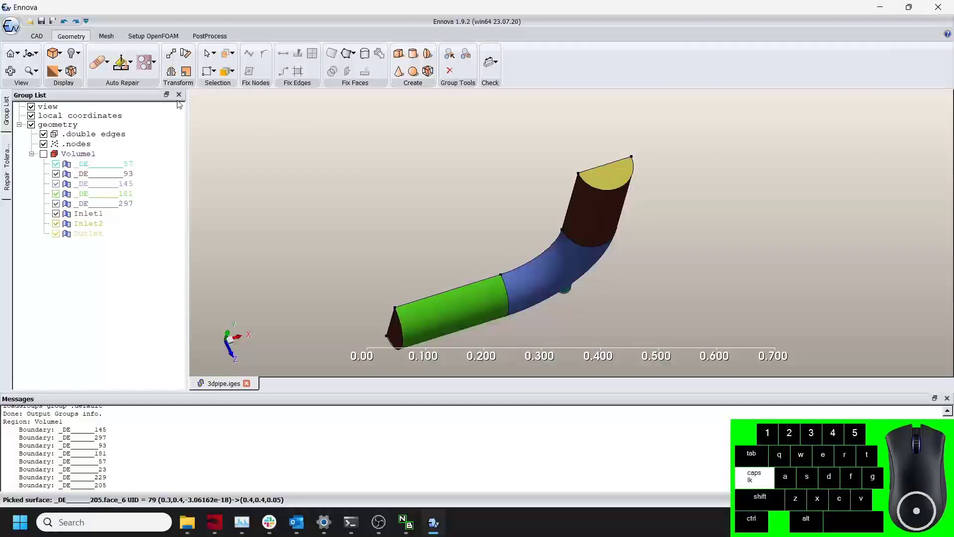
Move the flat cut face along the pipe's side into a new group named SymmetryPlane.
left_click_drag(454, 199, 715, 243)
scroll(622, 223, "up", 3)
left_click_drag(623, 223, 604, 192)
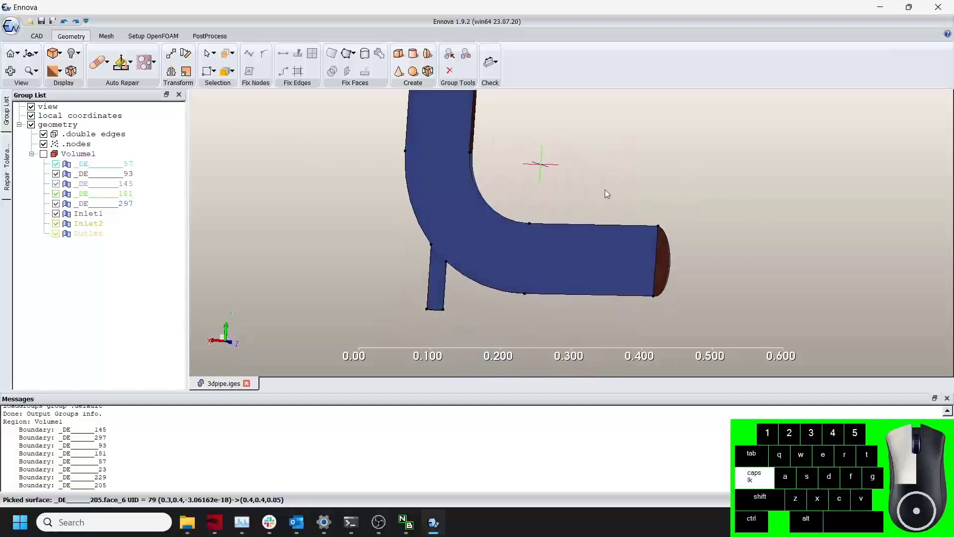
left_click(554, 235)
right_click(555, 234)
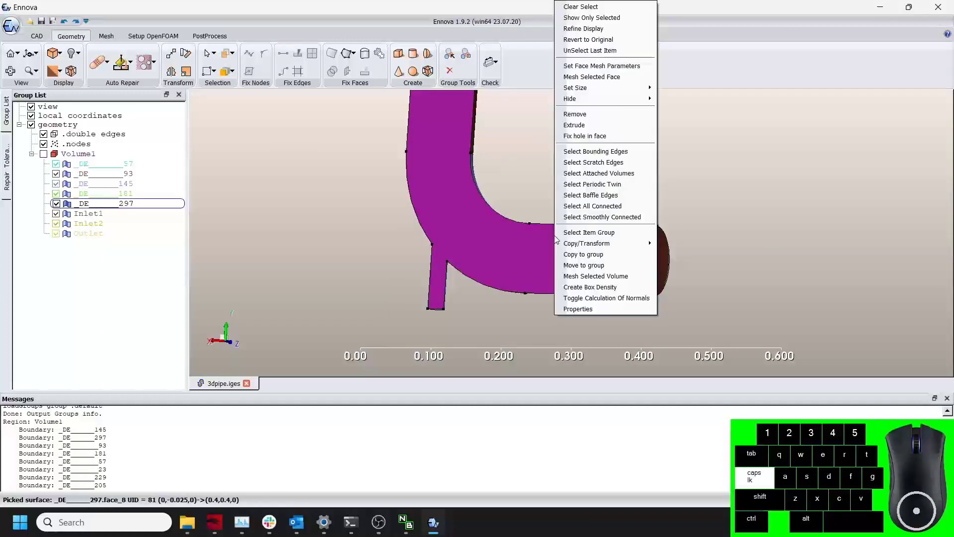
left_click(604, 265)
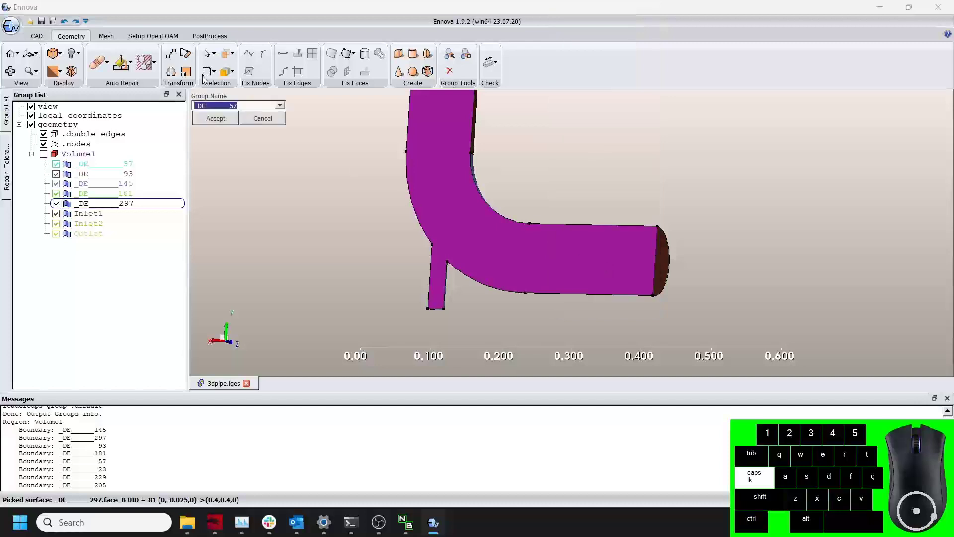
left_click_drag(251, 106, 154, 104)
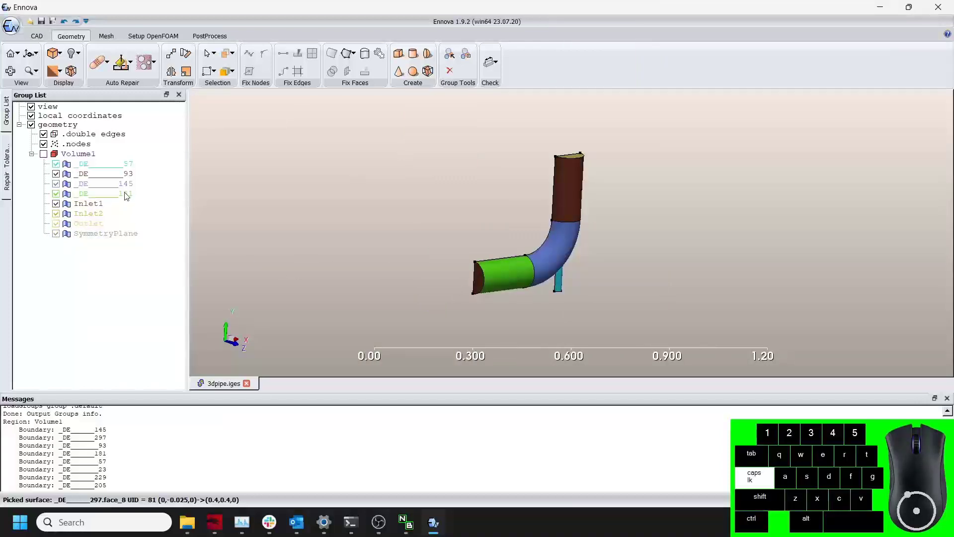
Move the four remaining surface groups together into a new group named Wall.
left_click(126, 195)
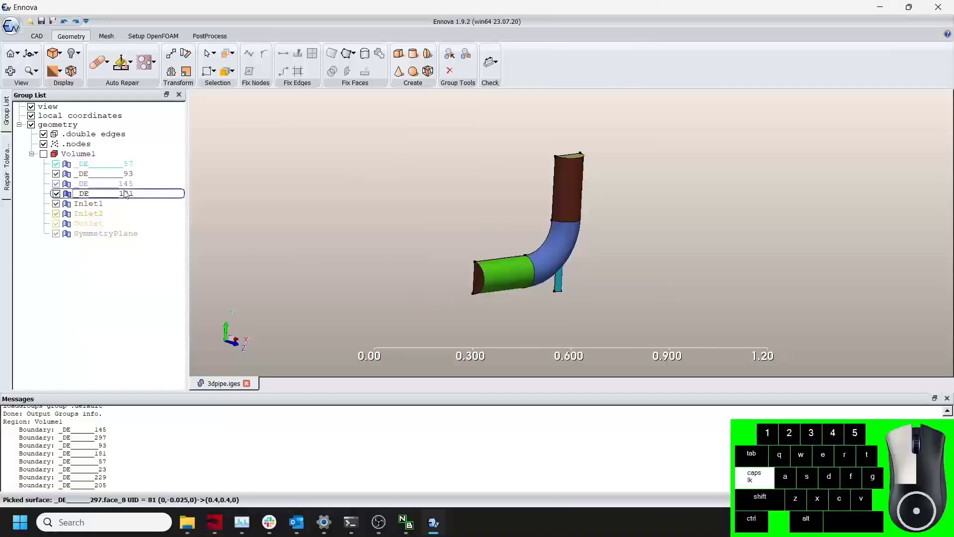
left_click(122, 166, "shift")
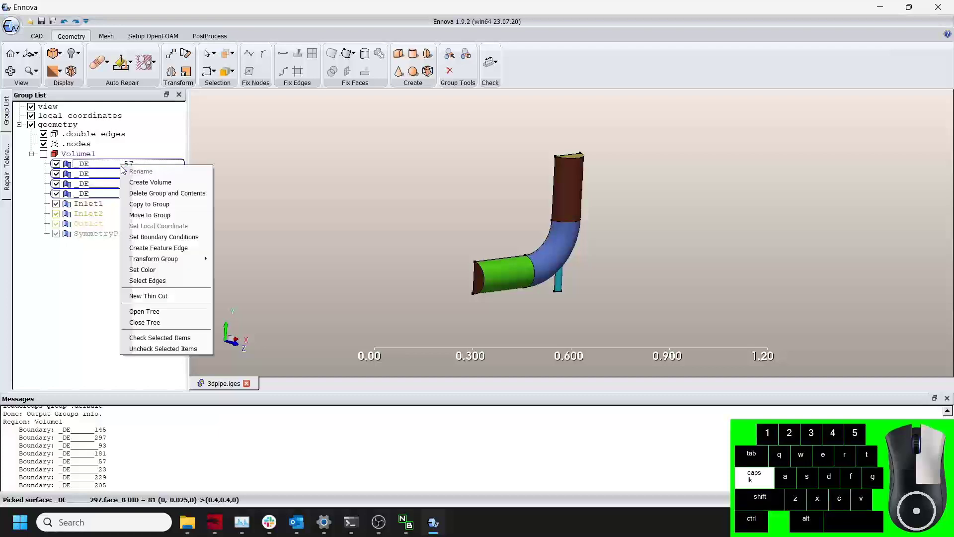
right_click(122, 166)
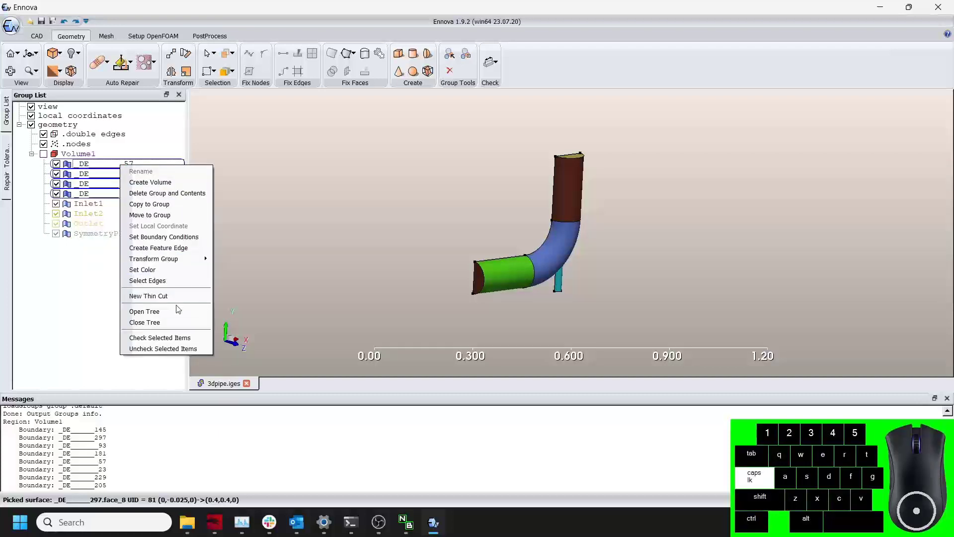
left_click(165, 215)
left_click(230, 105)
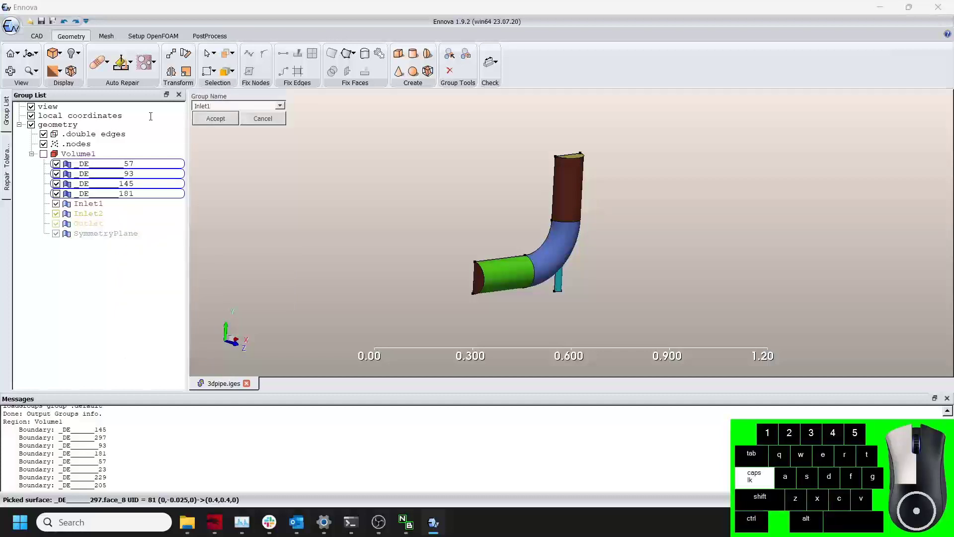
mouse_move(214, 106)
left_mouse_down()
mouse_move(181, 108)
mouse_move(197, 106)
left_mouse_up()
type("Wall")
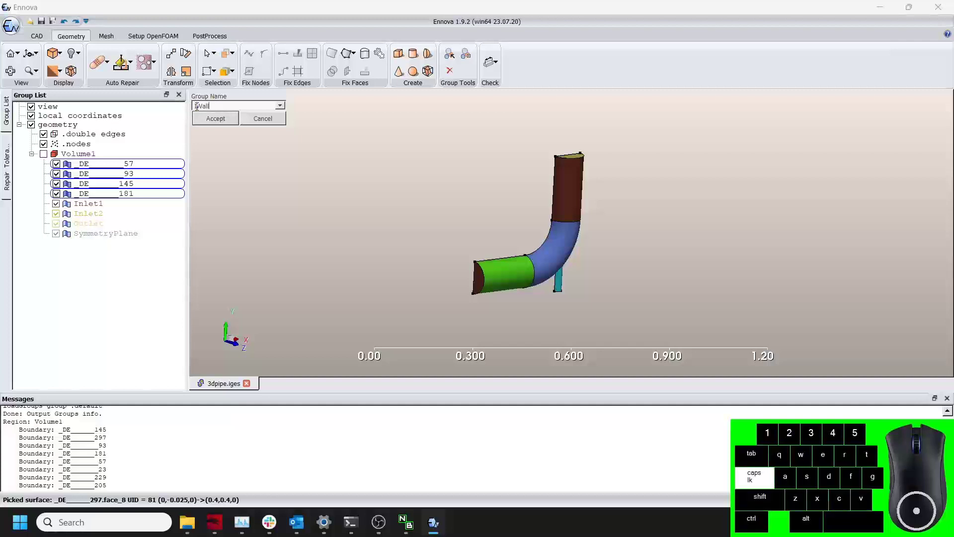
key("Return")
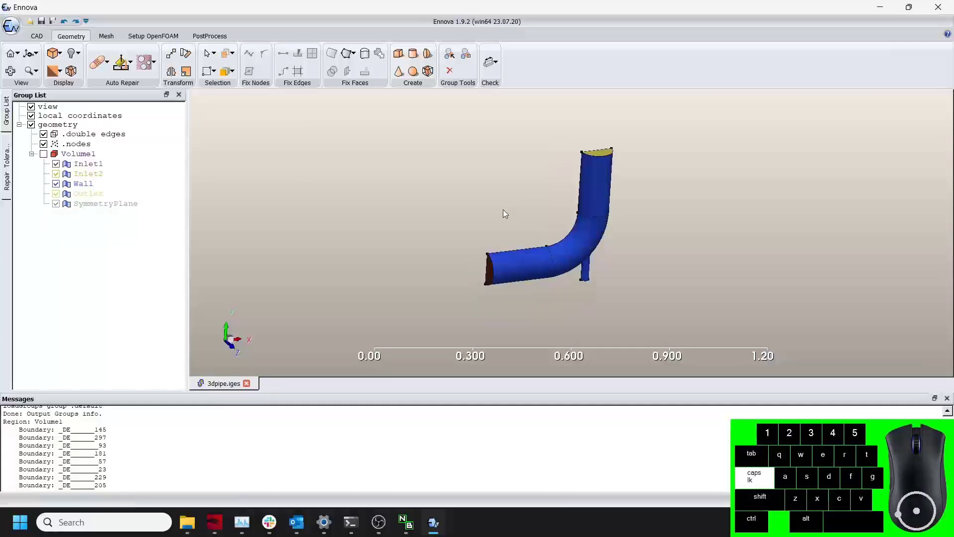
Open the meshing setup and set the maximum size to 0.1 and the minimum size to 0.005.
left_click(111, 39)
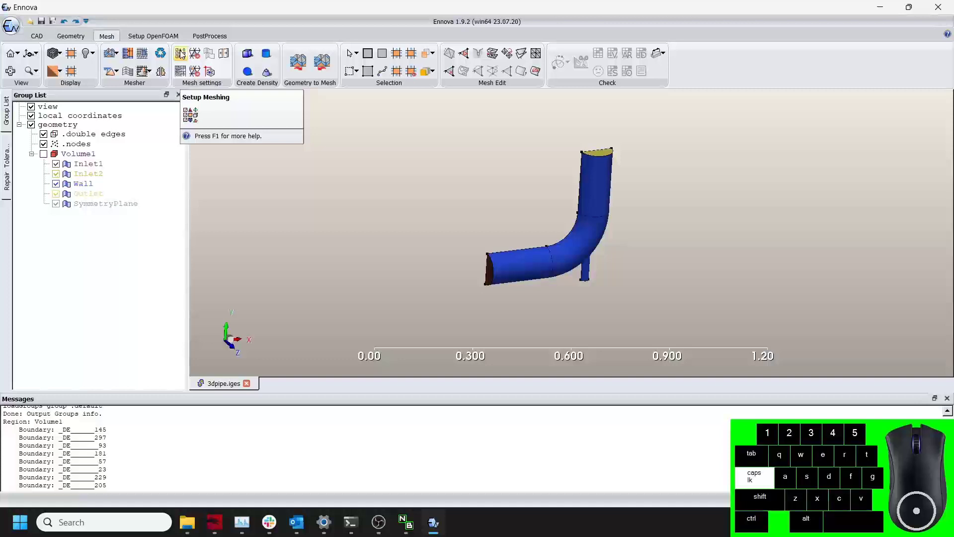
left_click(181, 53)
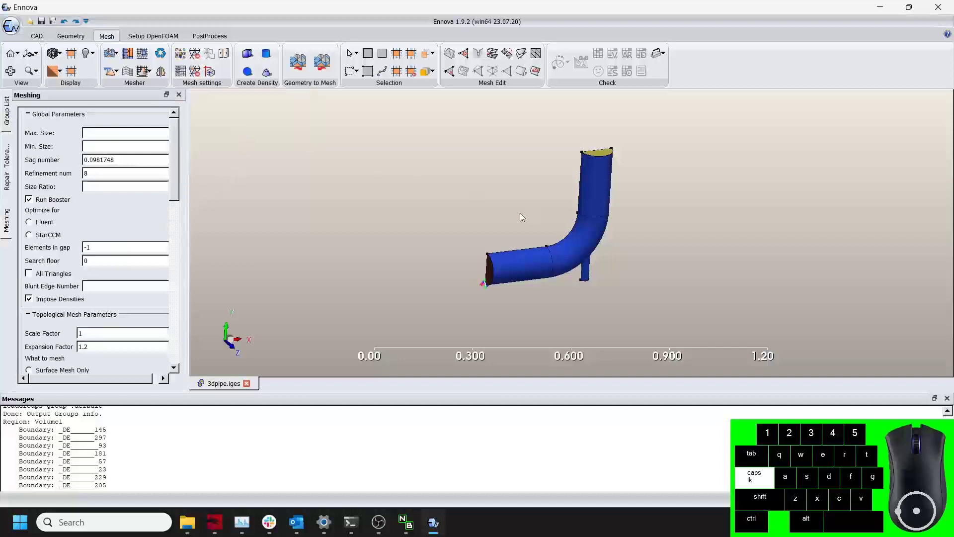
left_click(135, 131)
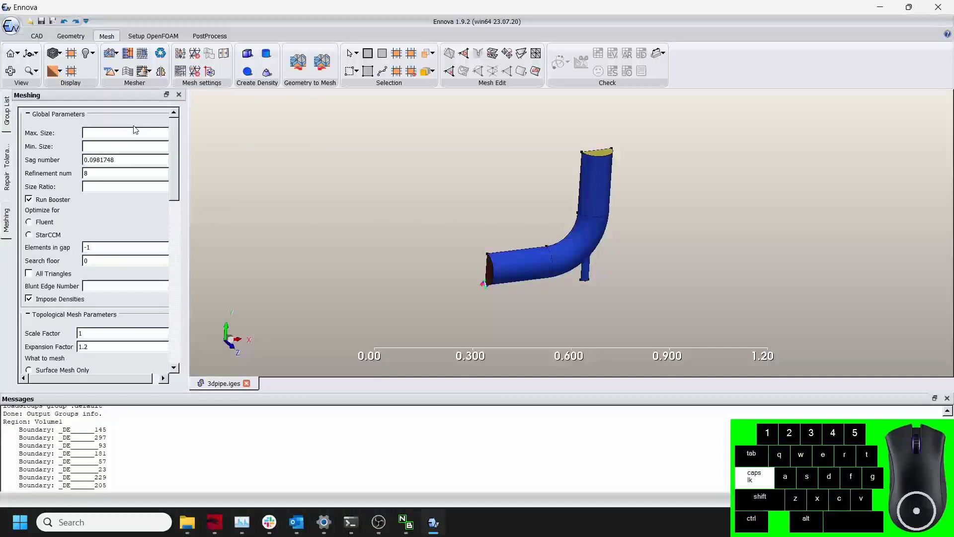
type("0.1")
left_click(108, 146)
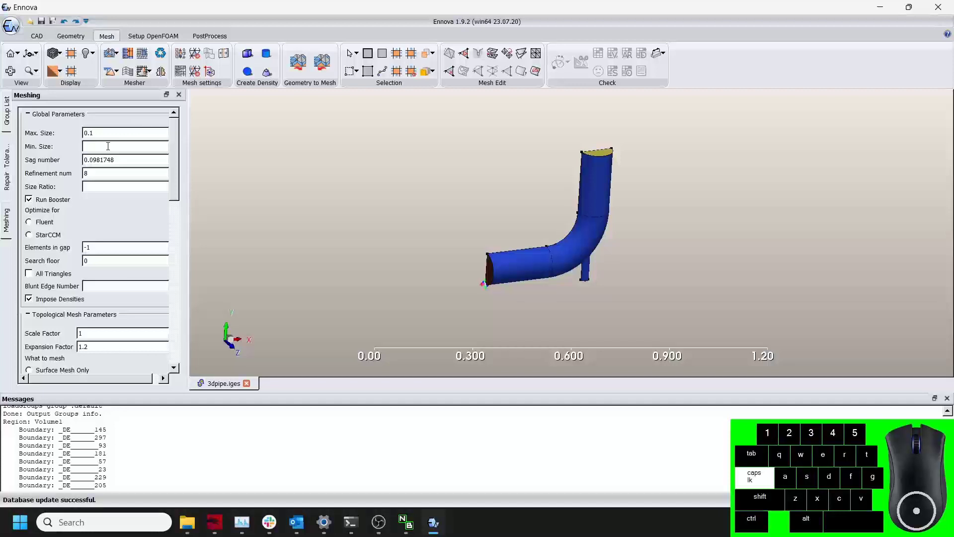
type("0.005")
Set the refinement number to 12 and choose to generate a surface mesh only.
scroll(517, 257, "up", 3)
left_click_drag(615, 198, 579, 247)
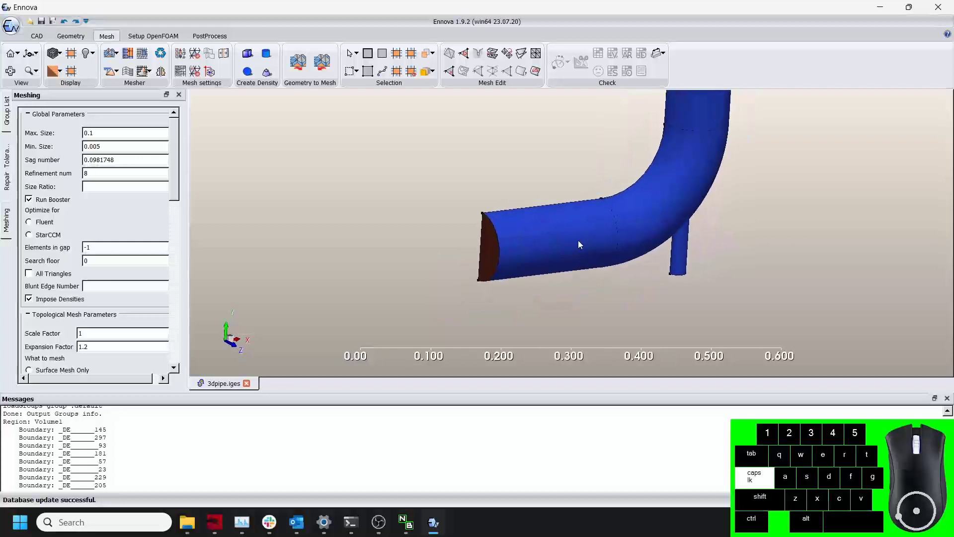
scroll(581, 254, "up", 6)
left_click_drag(680, 244, 543, 244)
scroll(680, 210, "down", 4)
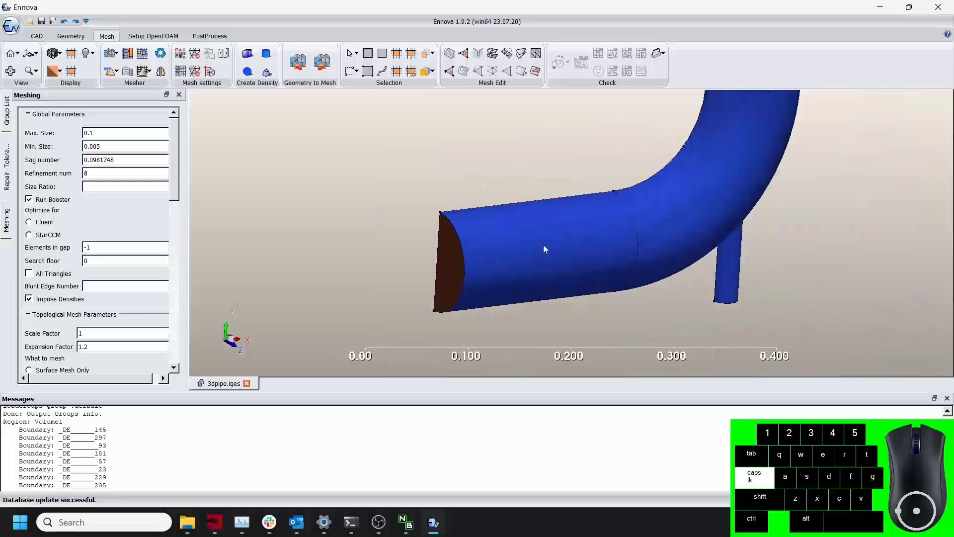
double_click(106, 172)
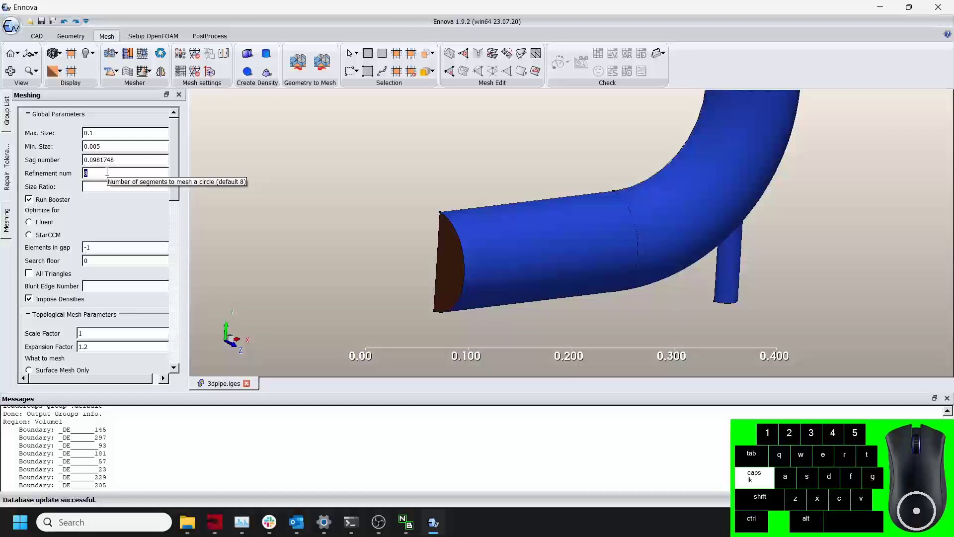
type("12")
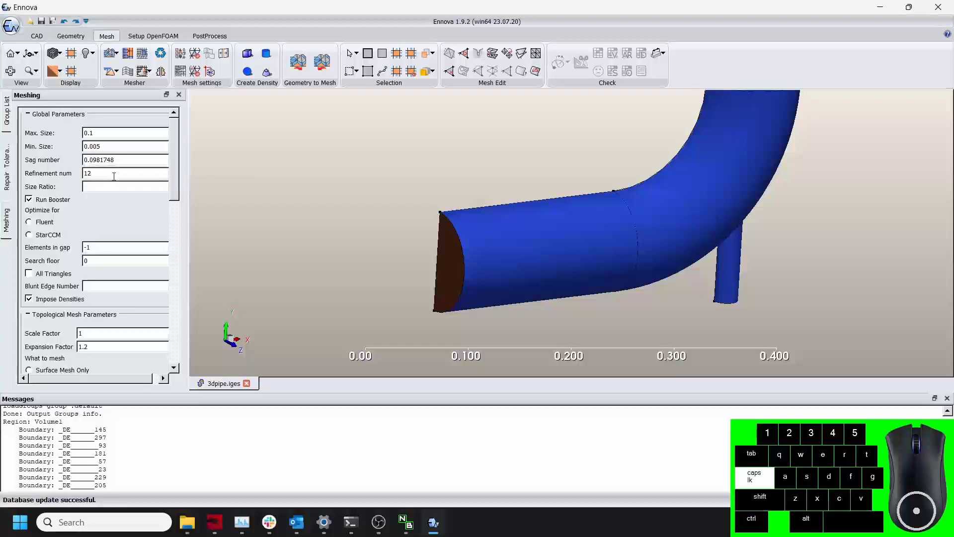
left_click_drag(173, 163, 178, 184)
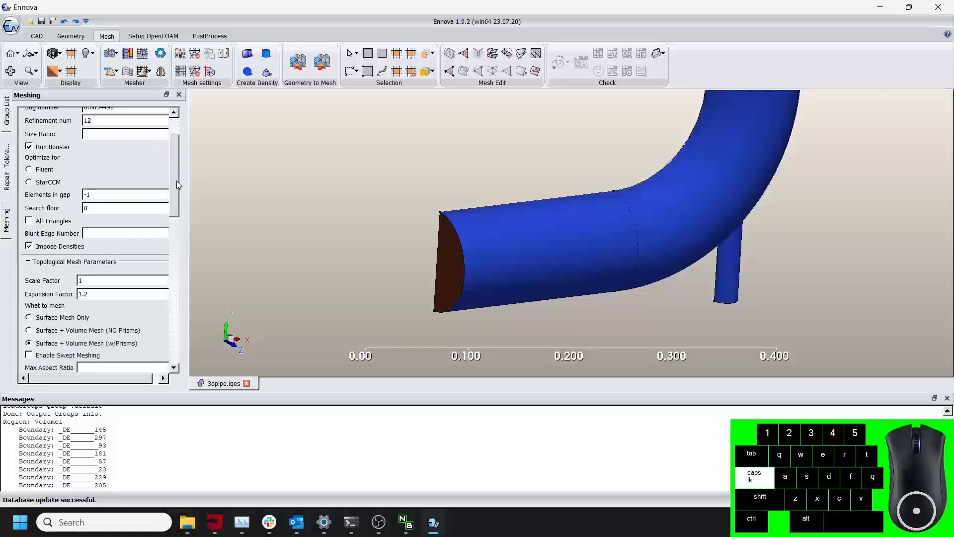
left_click(30, 318)
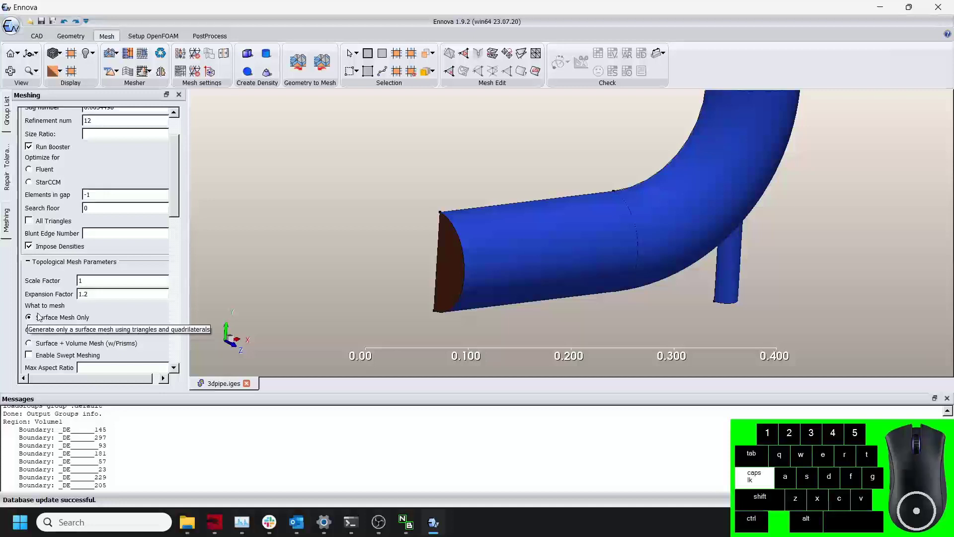
Generate the surface mesh of the pipe geometry.
scroll(422, 233, "down", 6)
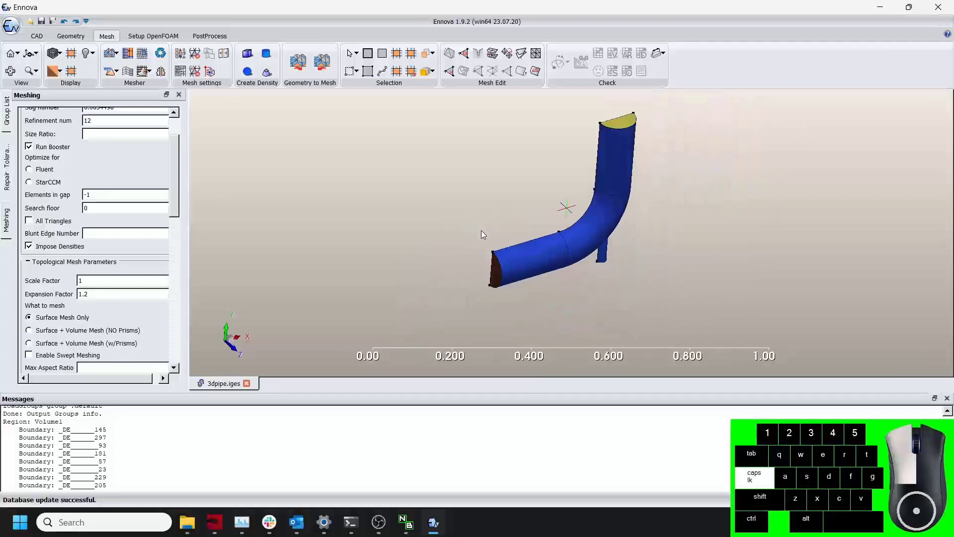
scroll(506, 222, "down", 1)
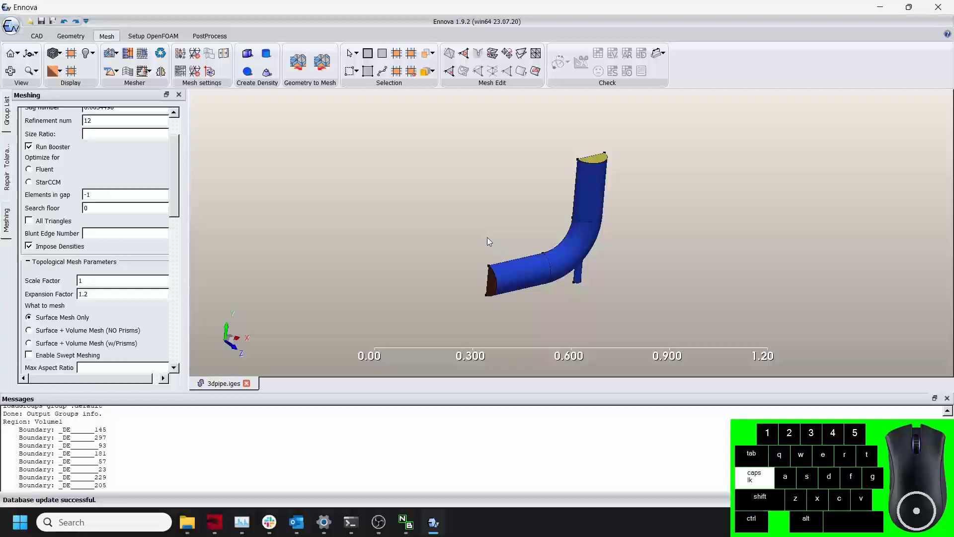
left_click(110, 53)
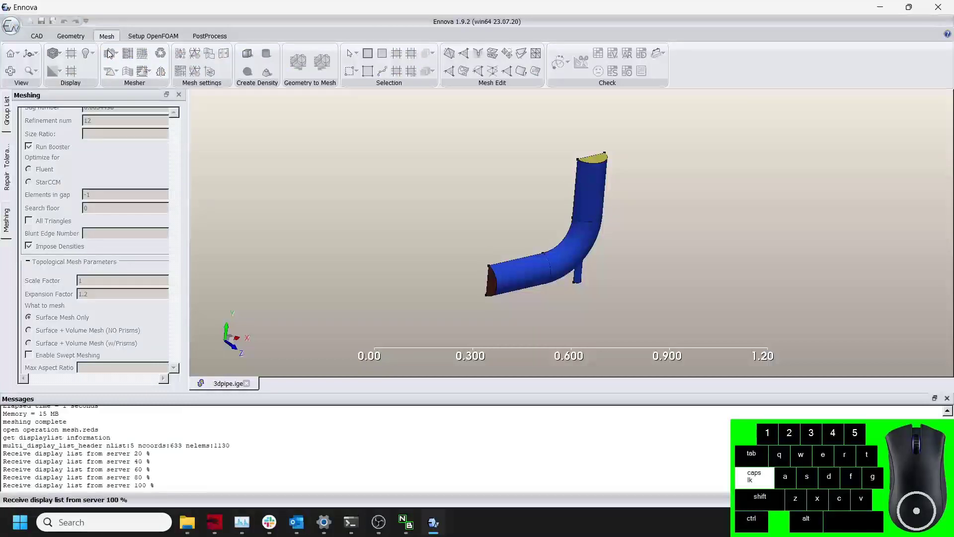
scroll(548, 215, "up", 3)
left_click_drag(548, 216, 514, 231)
scroll(544, 225, "down", 3)
middle_click_drag(537, 265, 597, 237)
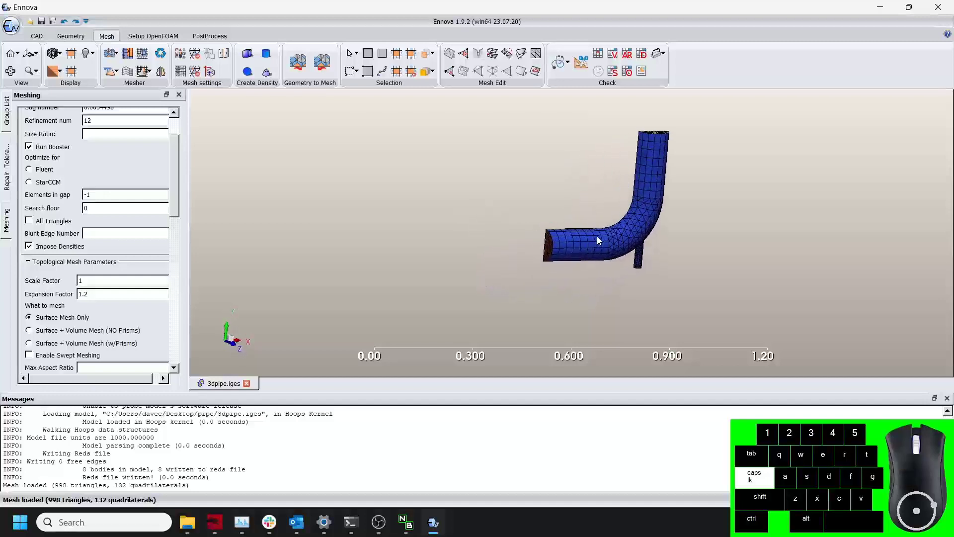
Enable All Triangles and regenerate the surface mesh, clearing the existing mesh.
scroll(604, 246, "up", 5)
left_click_drag(605, 252, 491, 256)
scroll(578, 232, "down", 3)
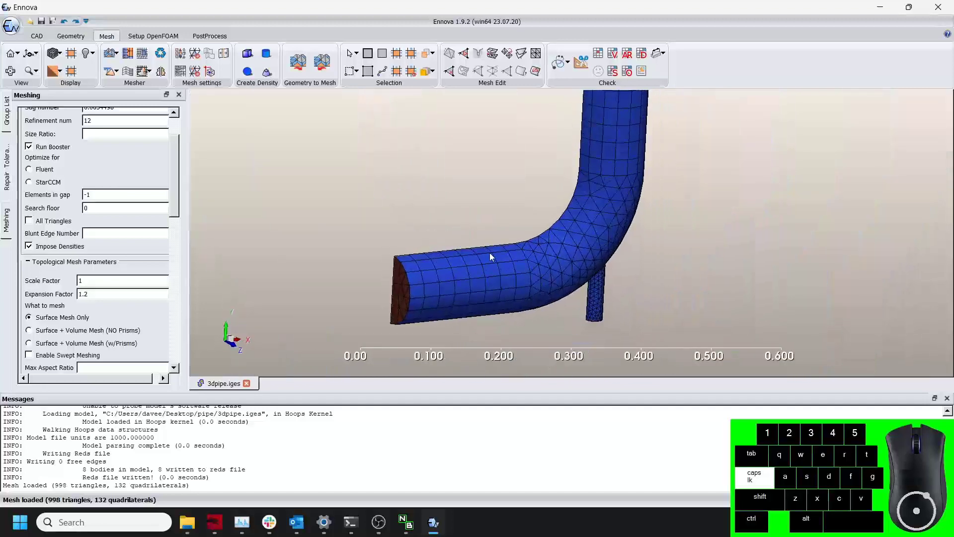
left_click(29, 221)
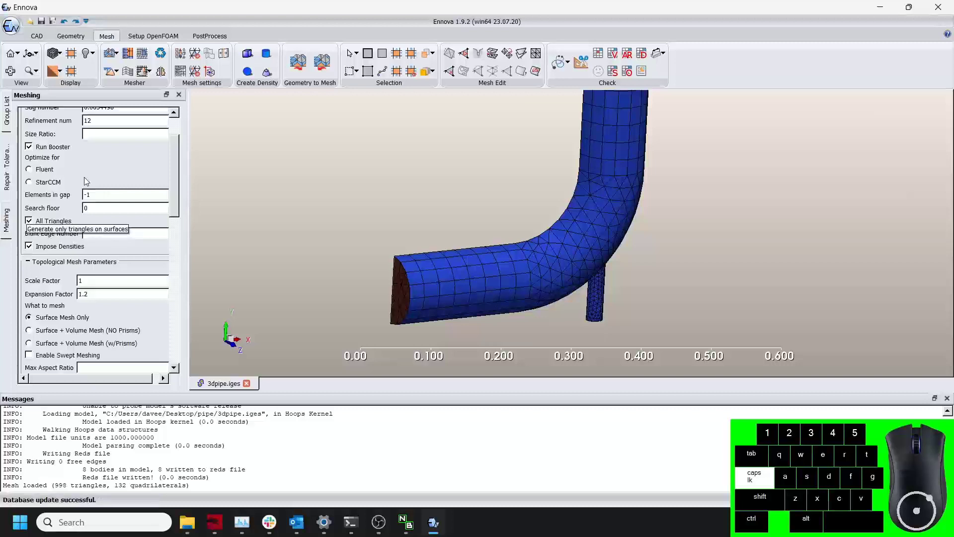
left_click(111, 70)
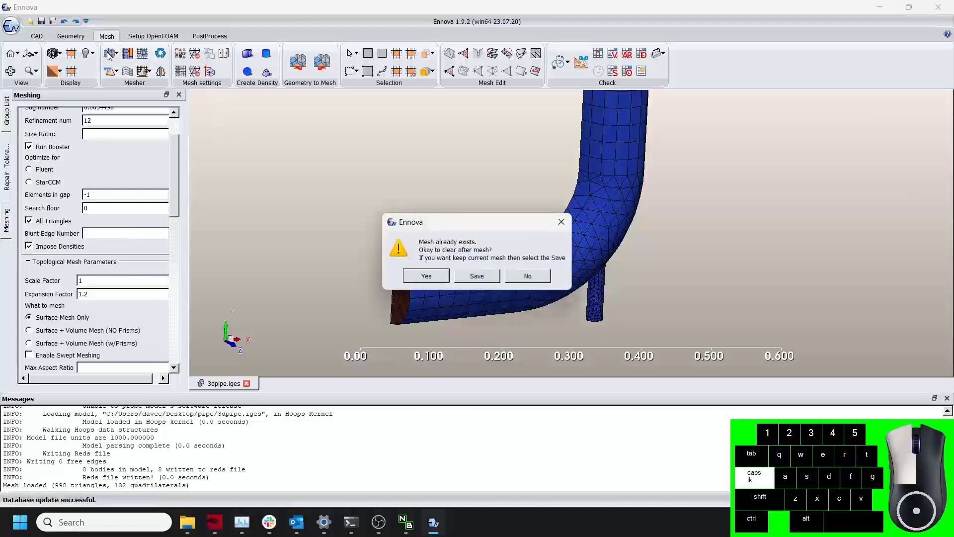
left_click(439, 274)
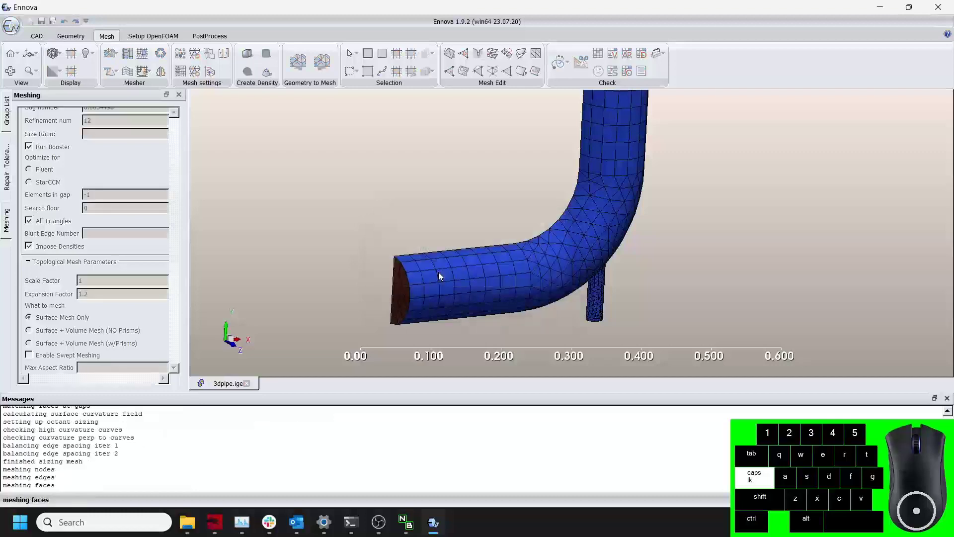
Run the mesh check on the new triangle surface mesh.
scroll(550, 252, "up", 3)
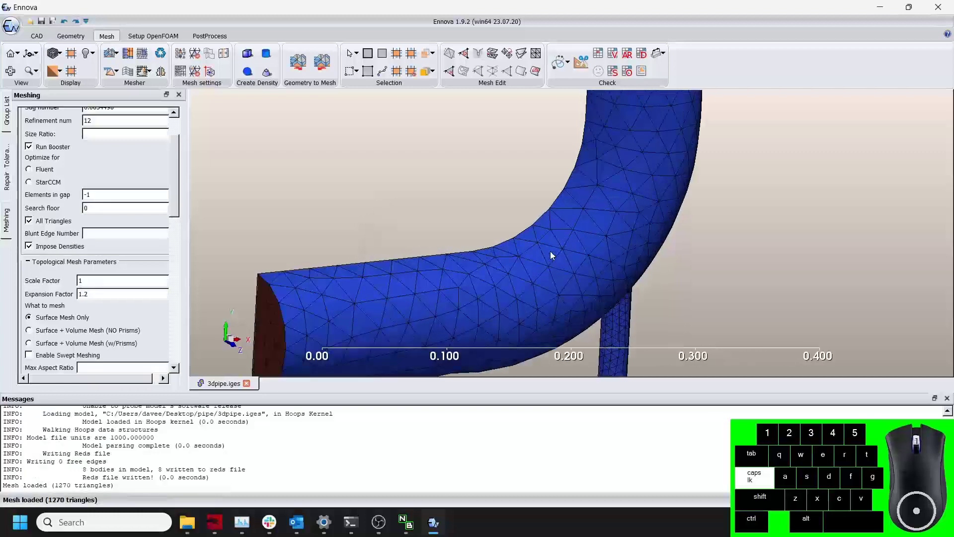
scroll(548, 252, "down", 2)
mouse_move(546, 252)
left_mouse_down()
mouse_move(518, 191)
mouse_move(511, 204)
mouse_move(542, 252)
left_mouse_up()
scroll(560, 235, "down", 4)
middle_click_drag(560, 236, 544, 251)
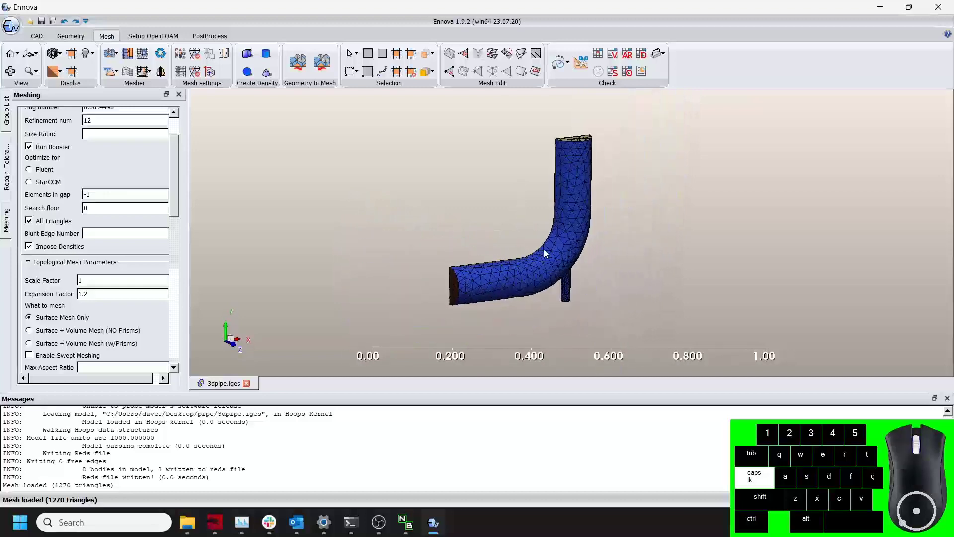
mouse_move(571, 209)
left_mouse_down()
mouse_move(570, 224)
mouse_move(581, 217)
left_mouse_up()
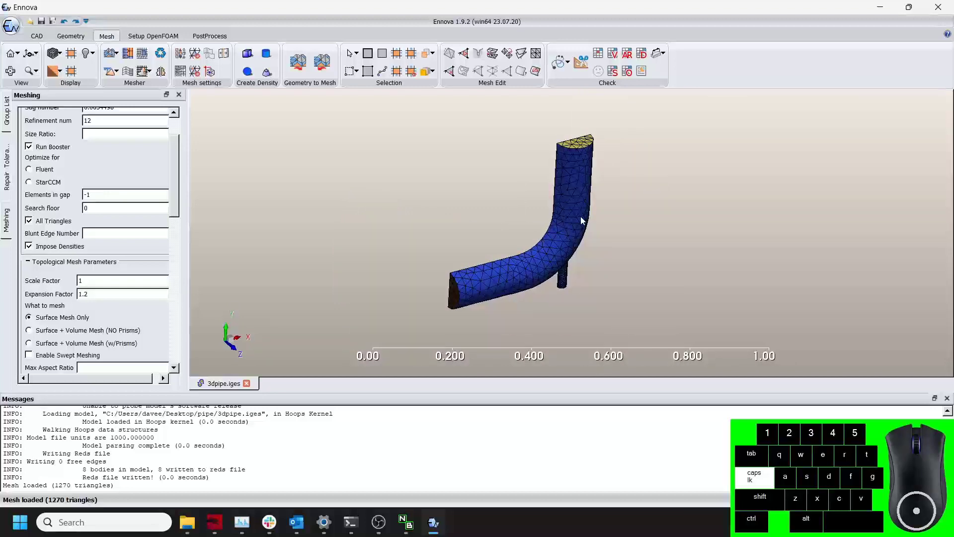
left_click(559, 61)
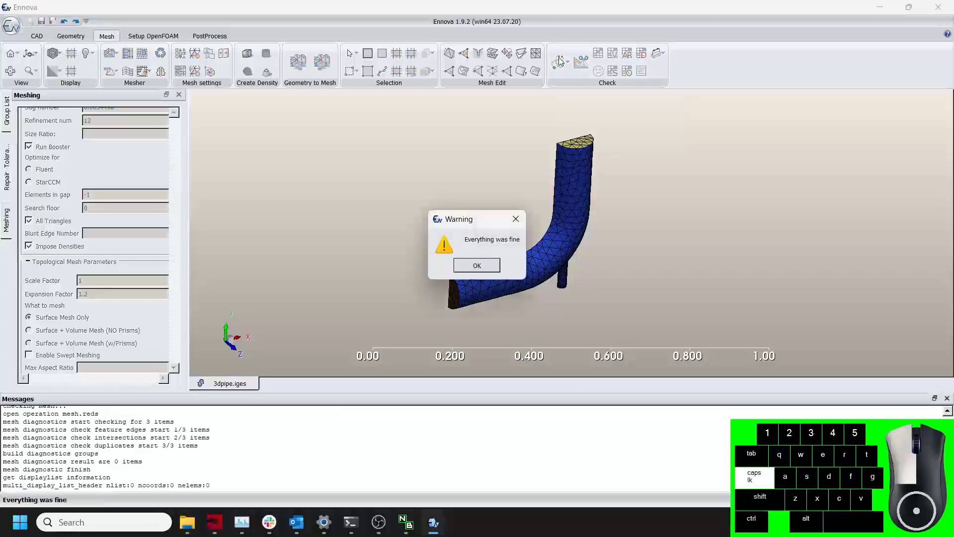
left_click(478, 266)
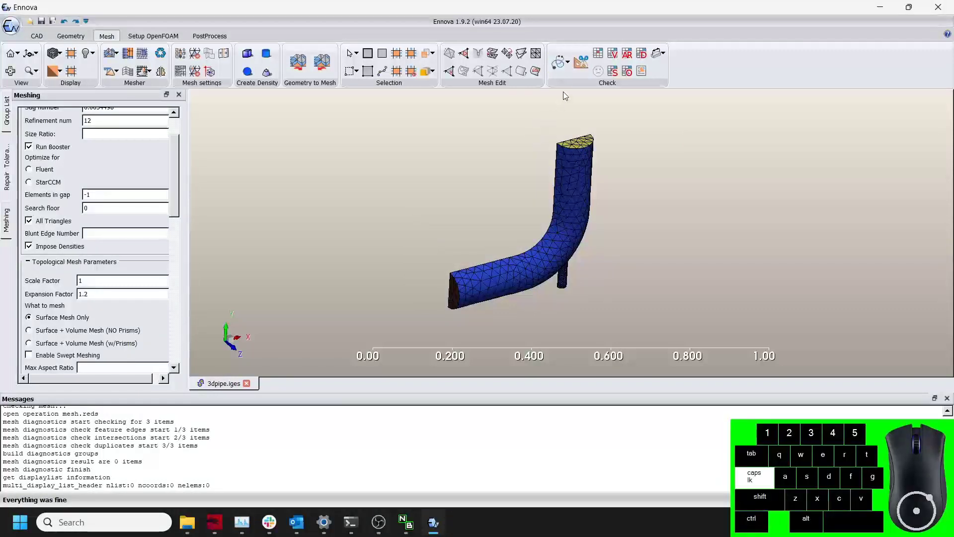
Review the mesh check options and display the mesh quality statistics.
left_click(597, 86)
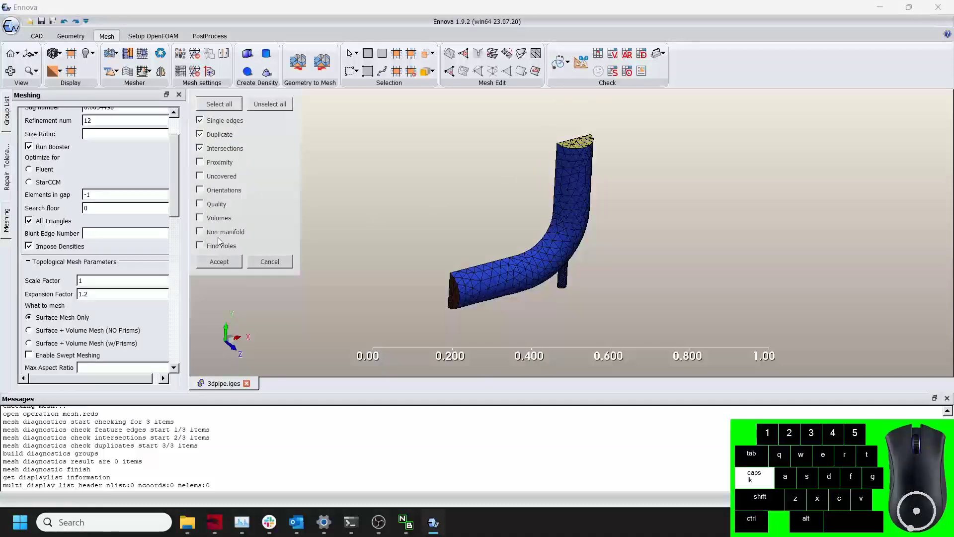
left_click(219, 261)
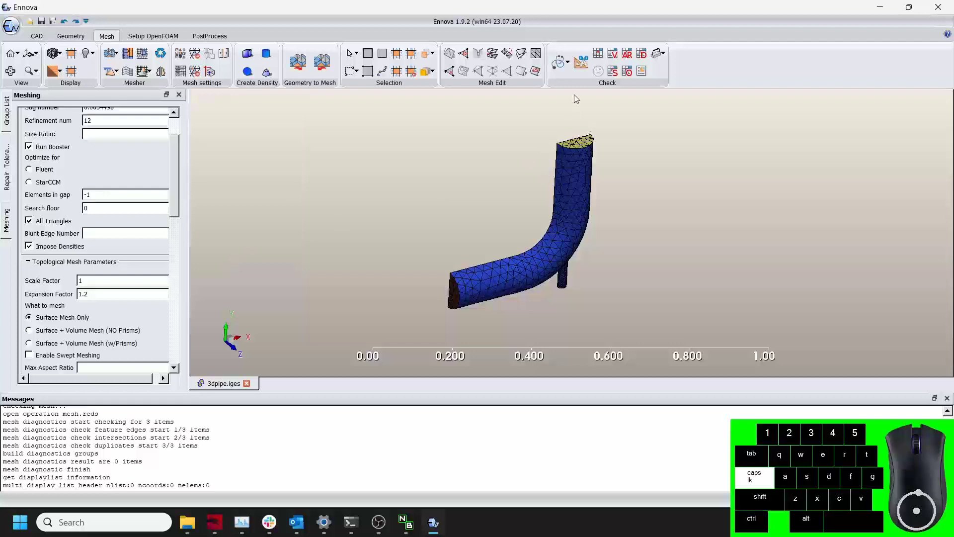
left_click(597, 53)
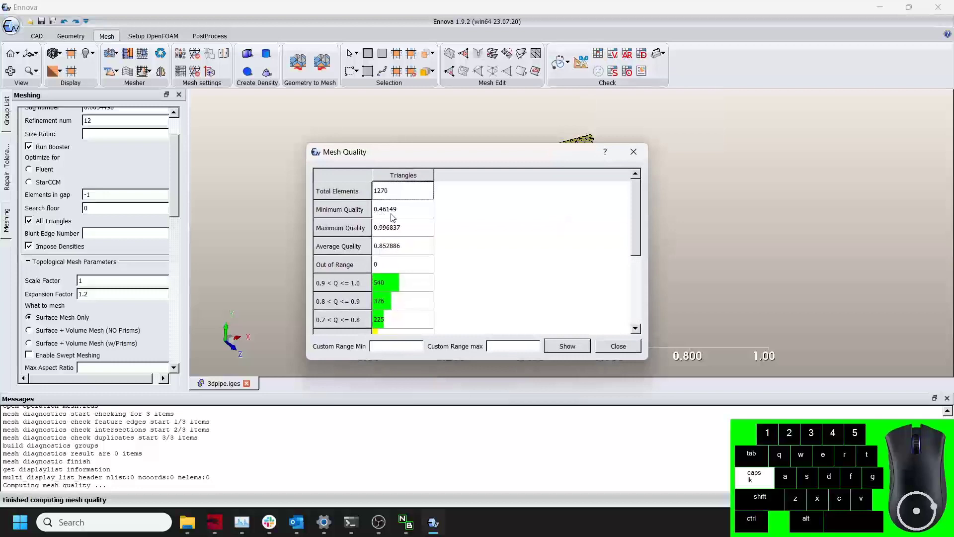
left_click(608, 349)
Set the boundary layer to 8 prism layers with height 0.001 and height ratio 1.2.
scroll(626, 213, "down", 1)
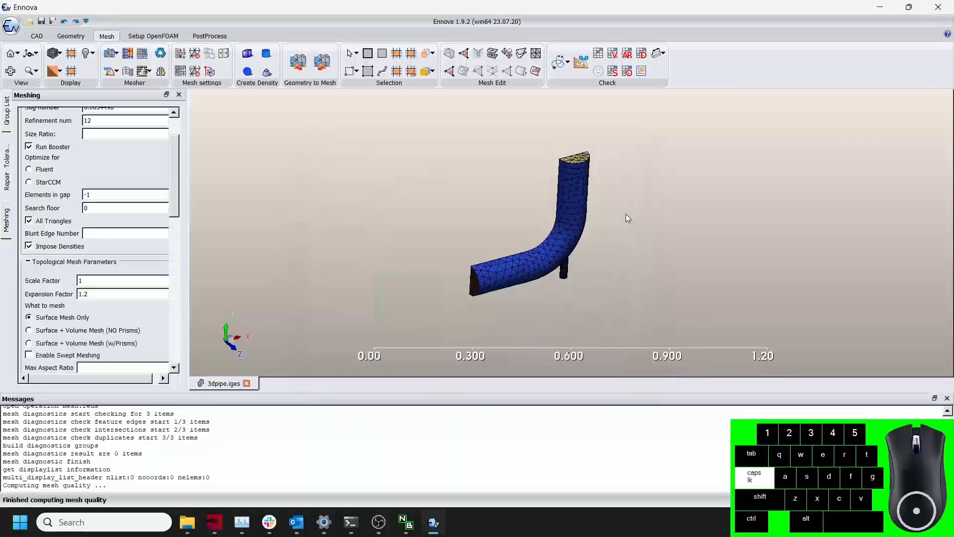
scroll(625, 213, "up", 1)
middle_click_drag(625, 220, 654, 219)
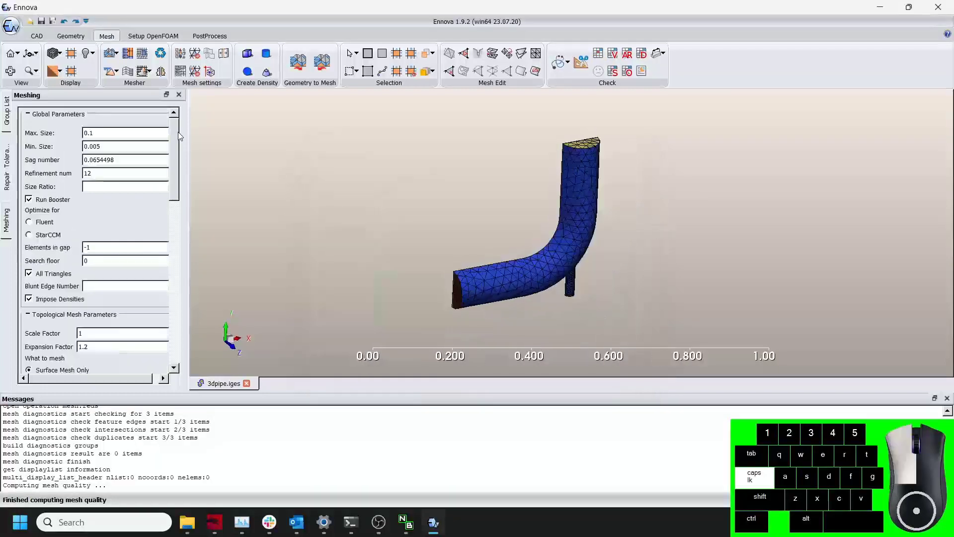
left_click_drag(461, 281, 501, 290)
scroll(517, 270, "up", 5)
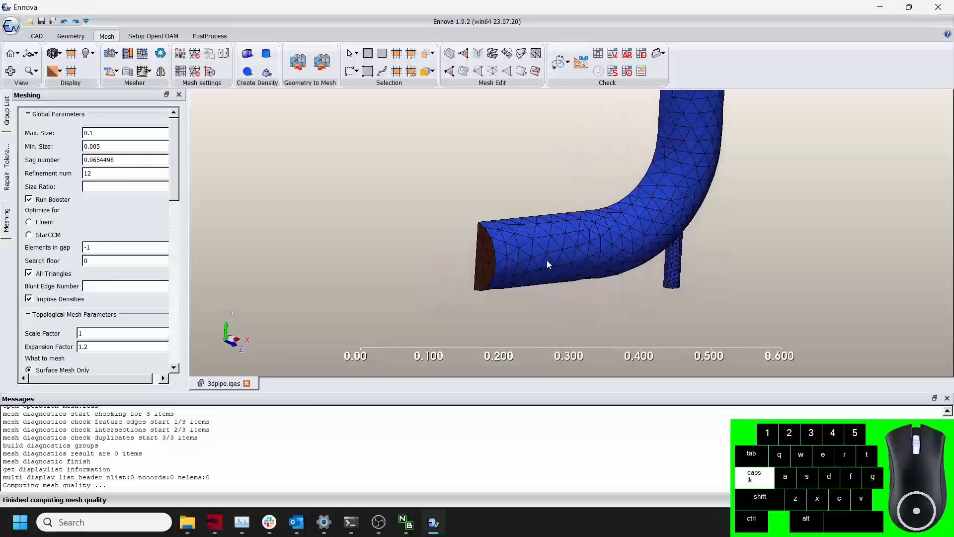
middle_click_drag(540, 270, 555, 249)
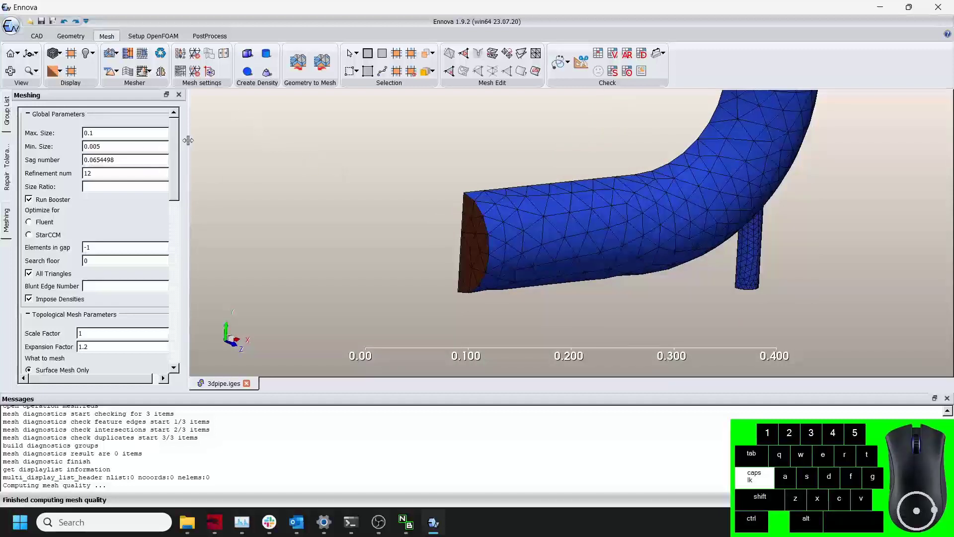
left_click_drag(178, 130, 195, 264)
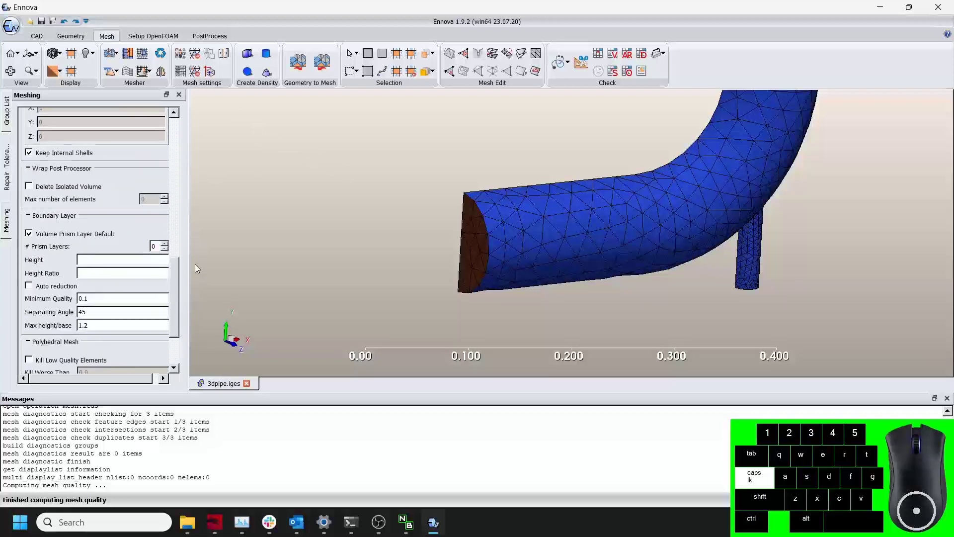
double_click(153, 246)
type("3")
left_click(119, 261)
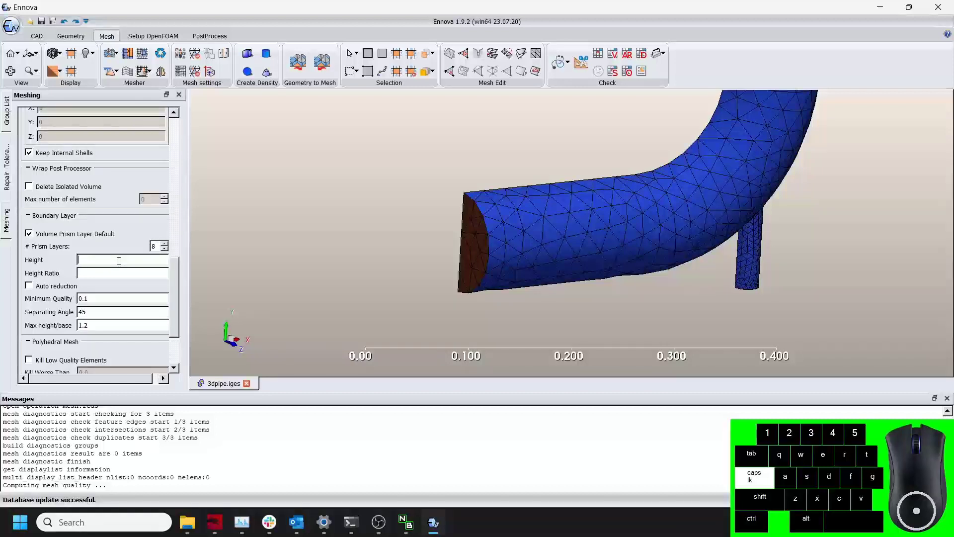
type(".001")
left_click(114, 273)
type("1.")
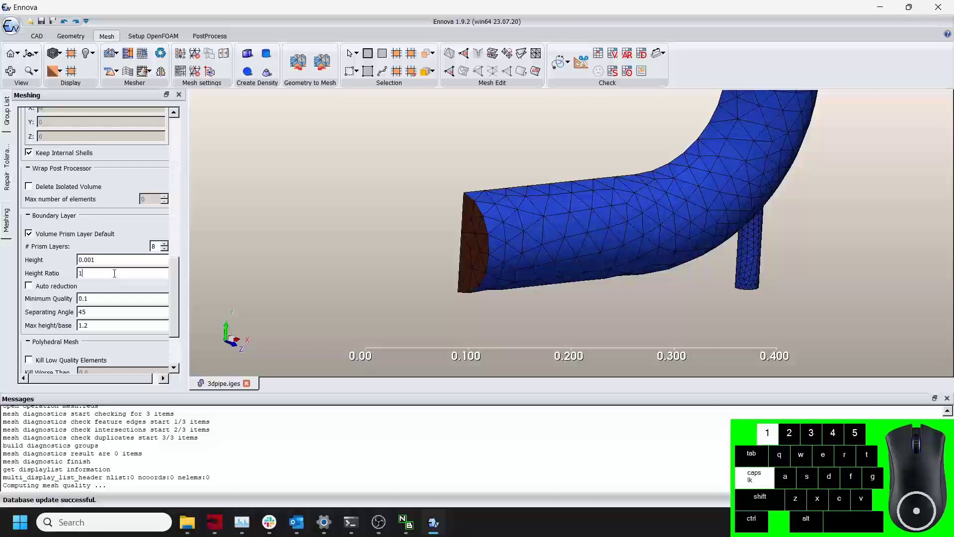
type("2")
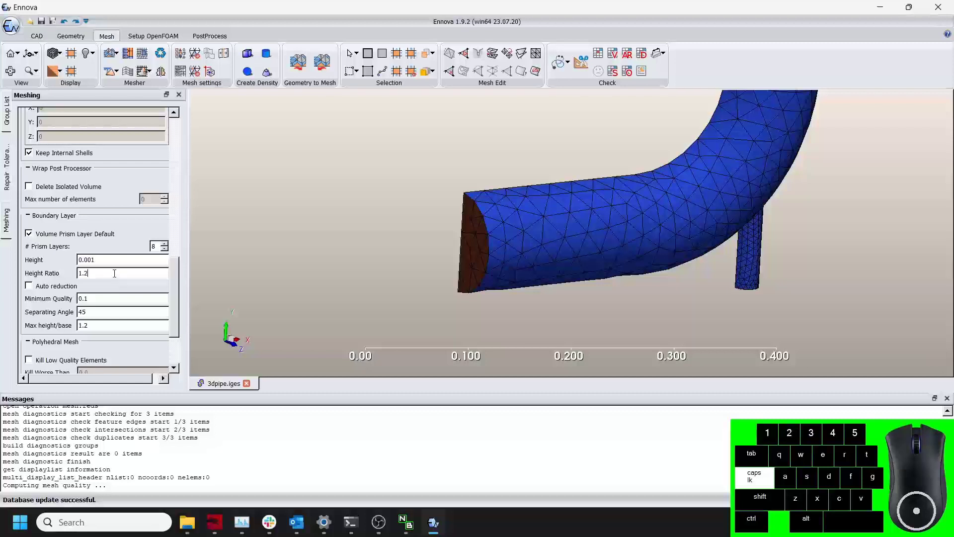
In the local mesh settings for Volume1, set the Wall boundary's prism option to Use Volume.
scroll(398, 249, "down", 5)
scroll(475, 249, "up", 3)
middle_click_drag(475, 251, 462, 271)
scroll(402, 273, "down", 3)
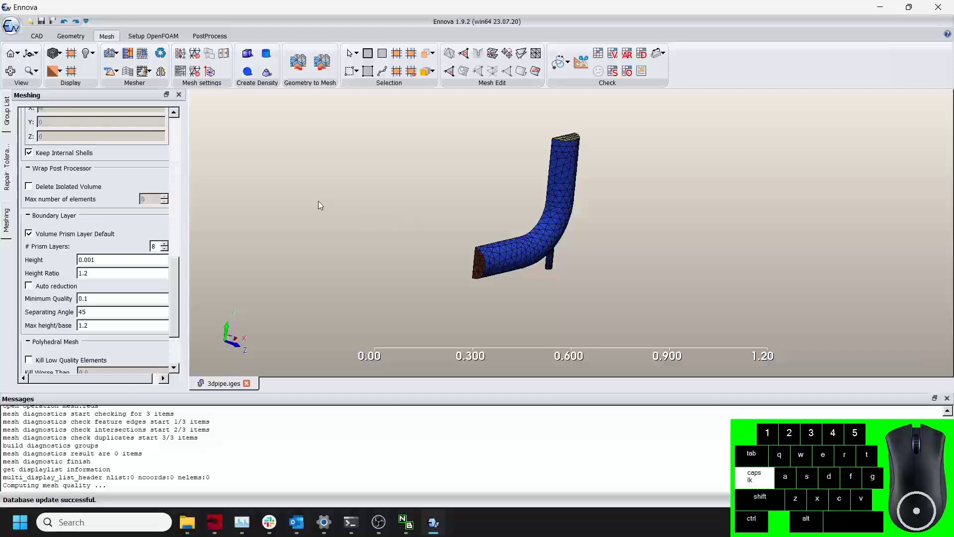
left_click(182, 72)
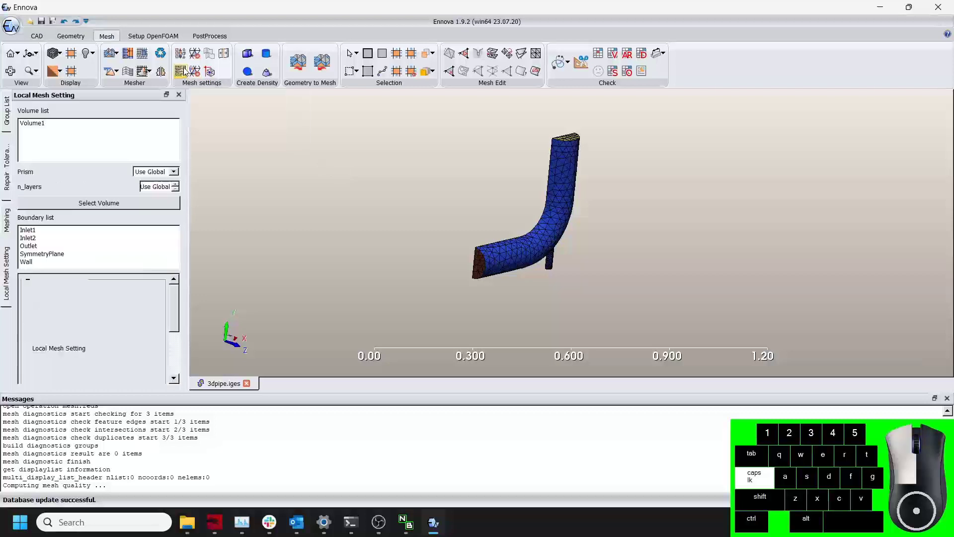
left_click(43, 124)
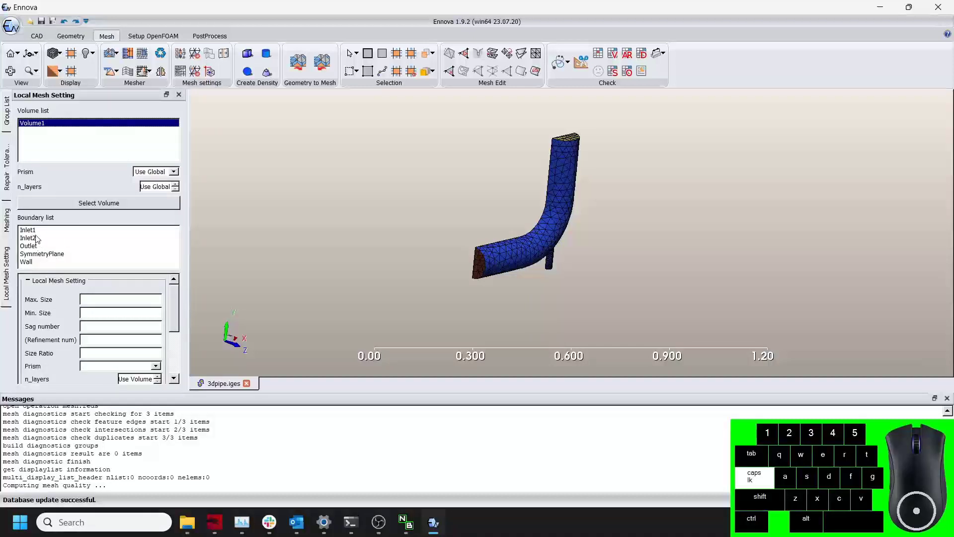
left_click(40, 264)
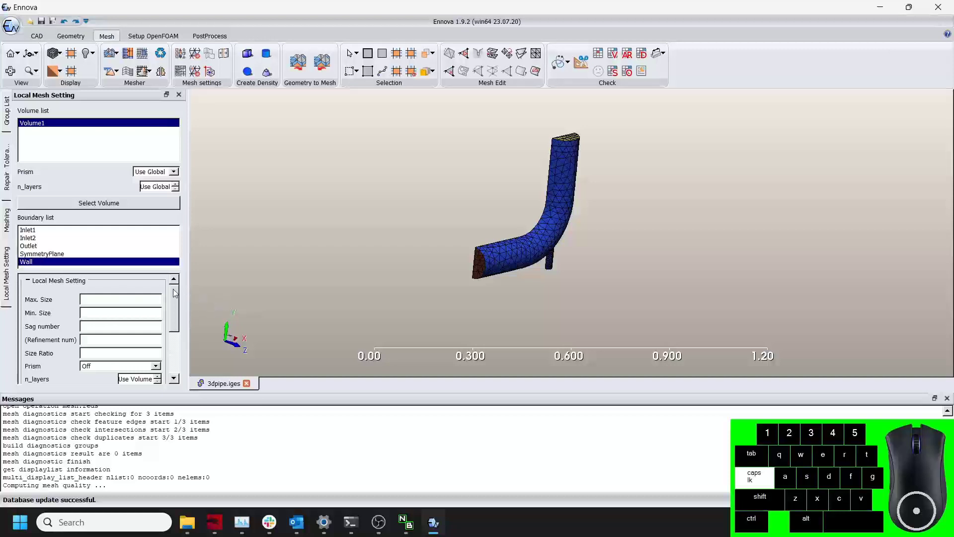
left_click_drag(176, 292, 176, 316)
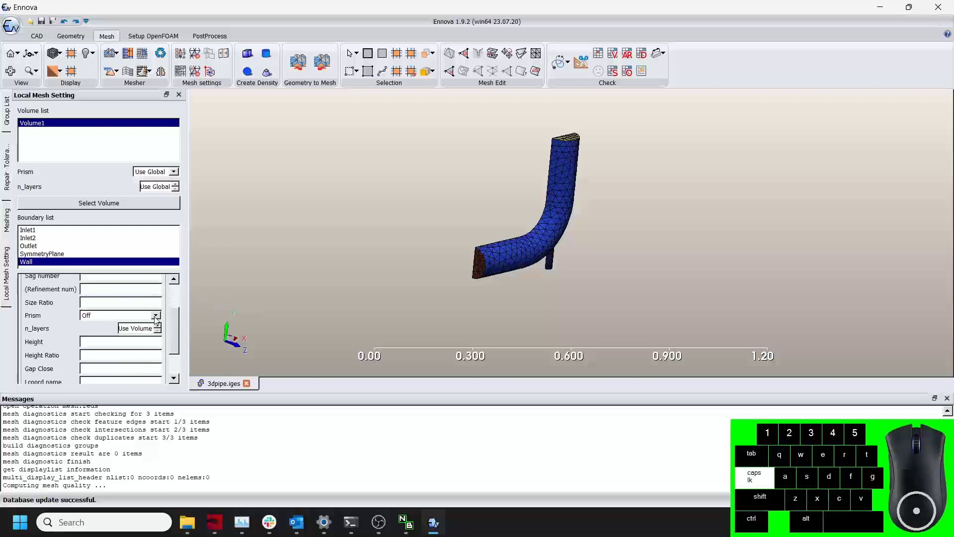
left_click(156, 318)
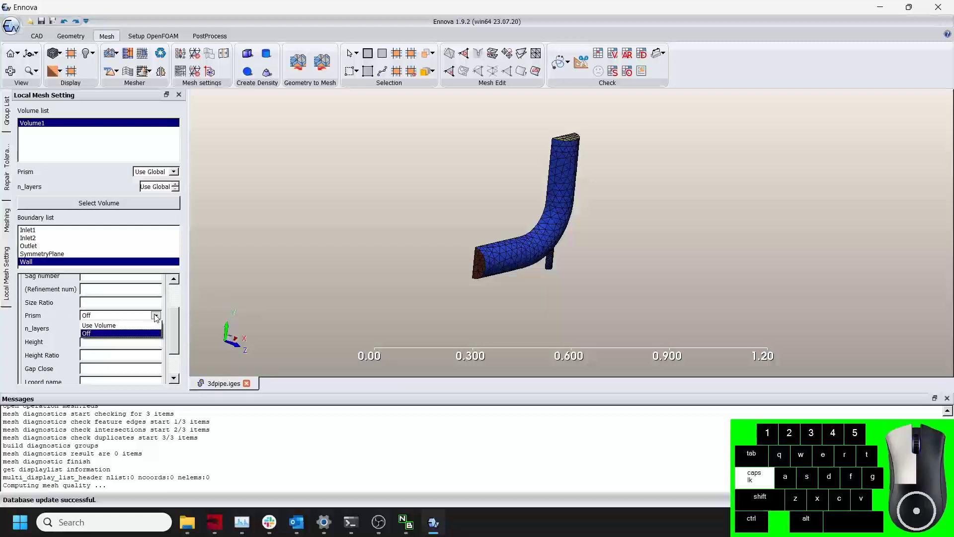
left_click(125, 327)
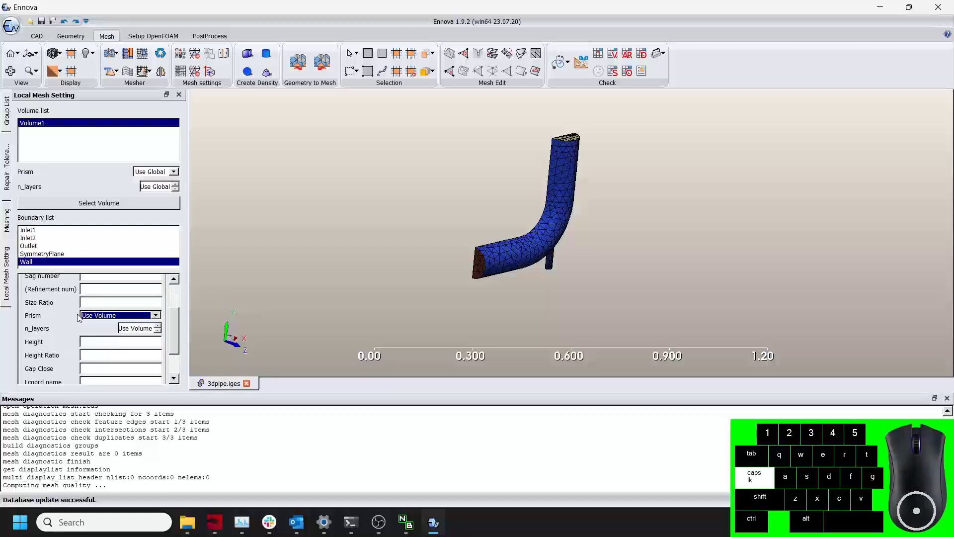
left_click_drag(175, 321, 182, 338)
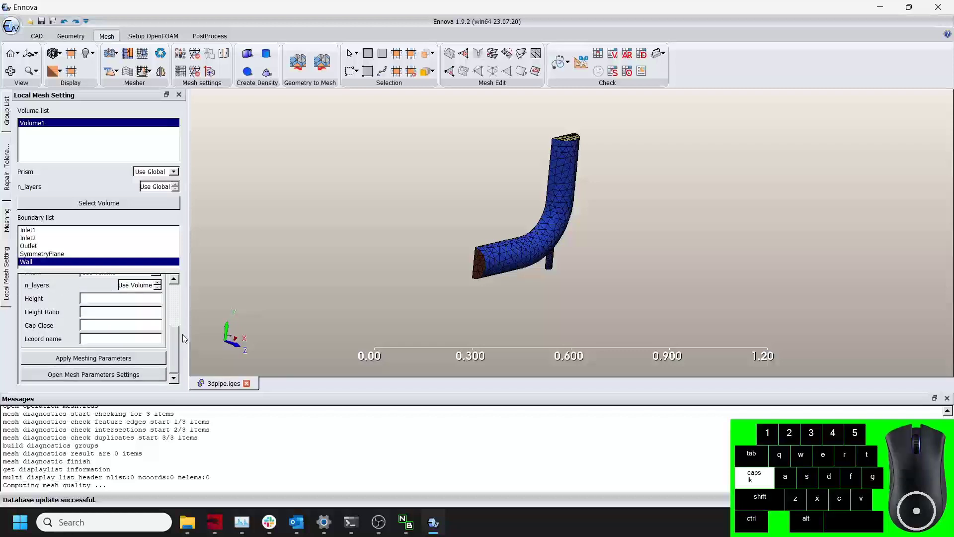
left_click(93, 374)
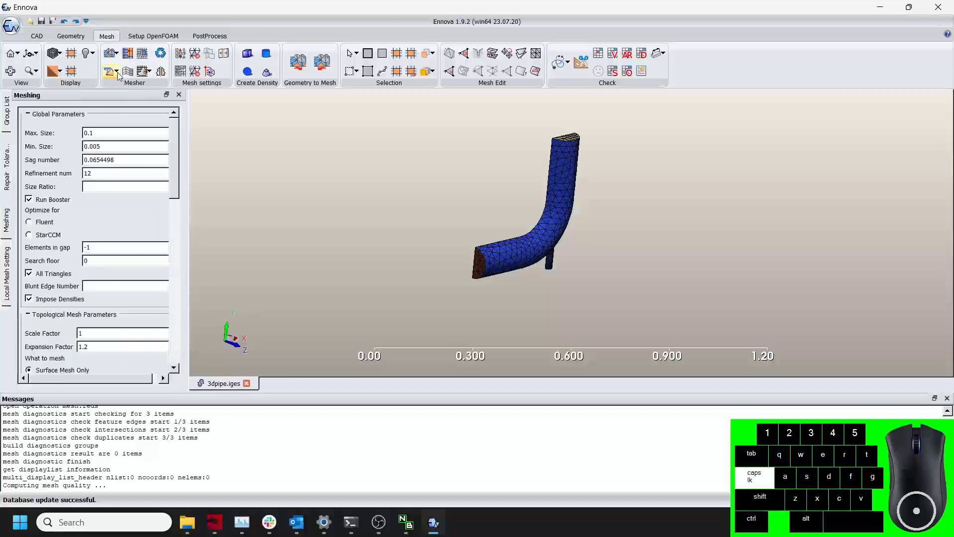
Enable the Boundary Layer and Polyhedral Mesh options for the mesher.
left_click(118, 74)
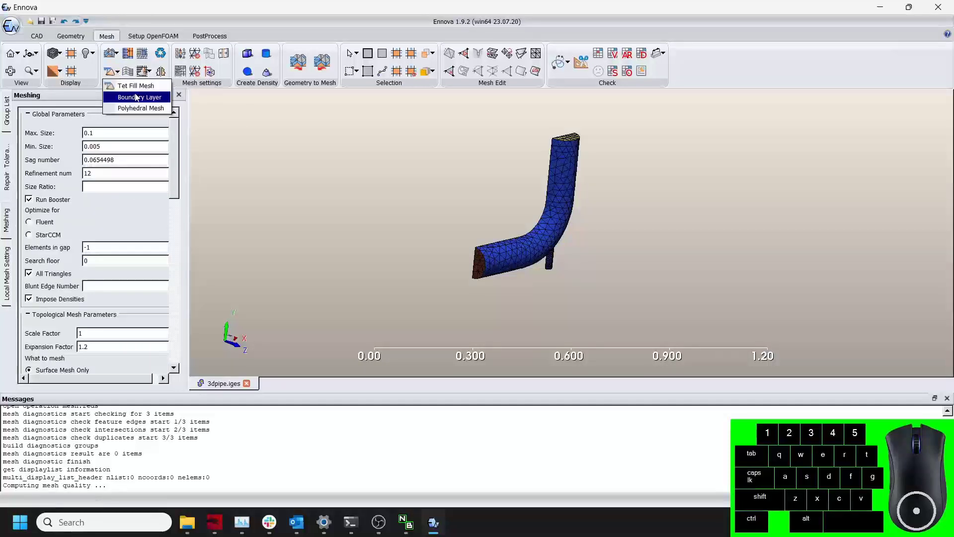
left_click(137, 97)
left_click(118, 73)
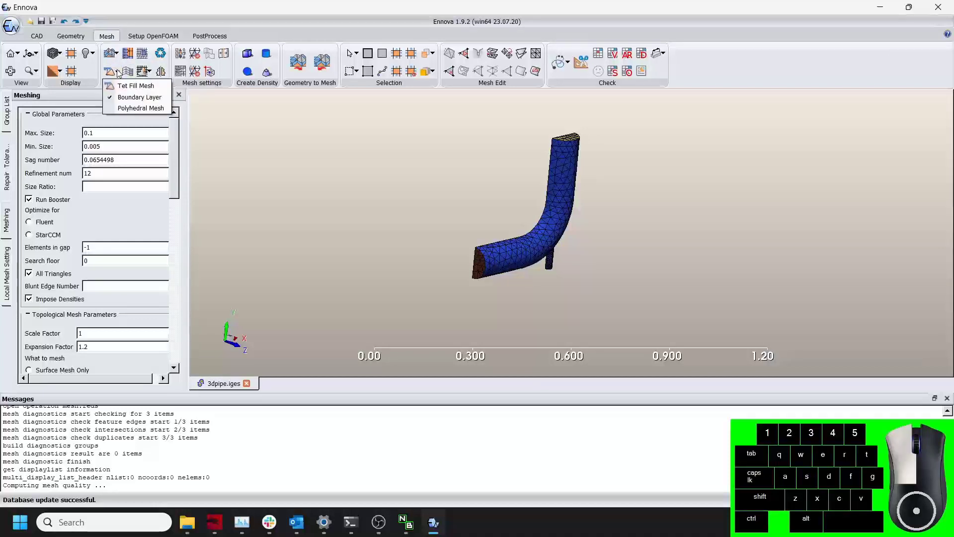
left_click(138, 108)
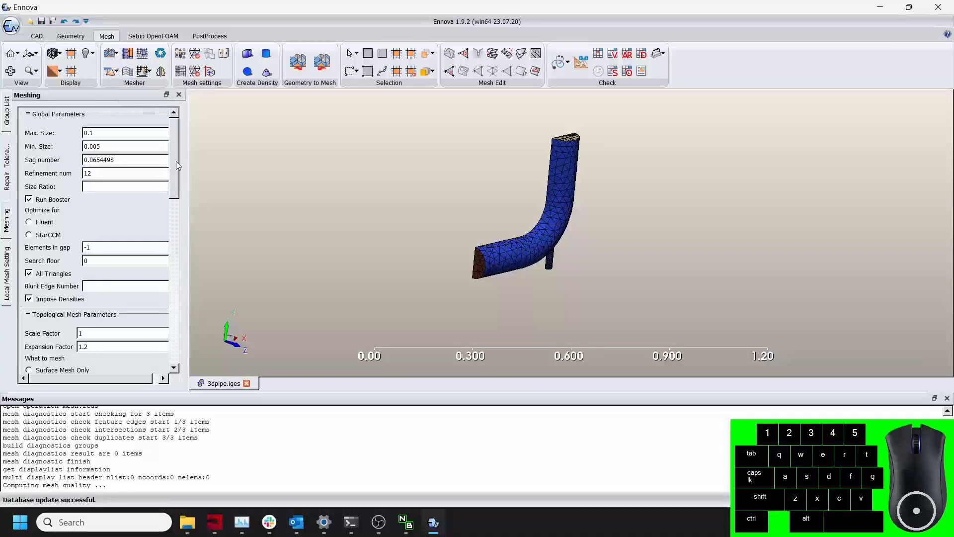
Review the What to mesh option in the meshing parameters.
mouse_move(177, 166)
left_mouse_down()
mouse_move(173, 214)
mouse_move(168, 153)
left_mouse_up()
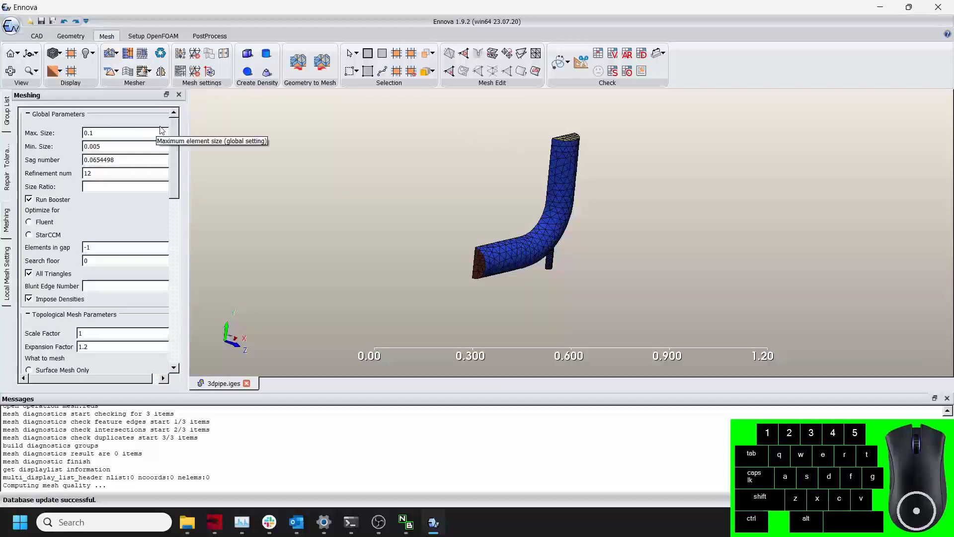
left_click_drag(178, 134, 179, 183)
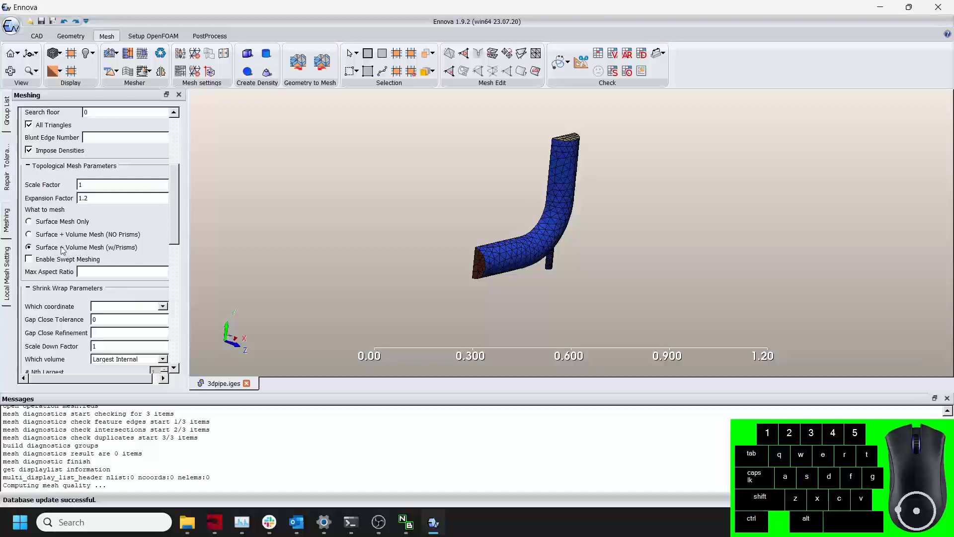
left_click_drag(174, 200, 174, 149)
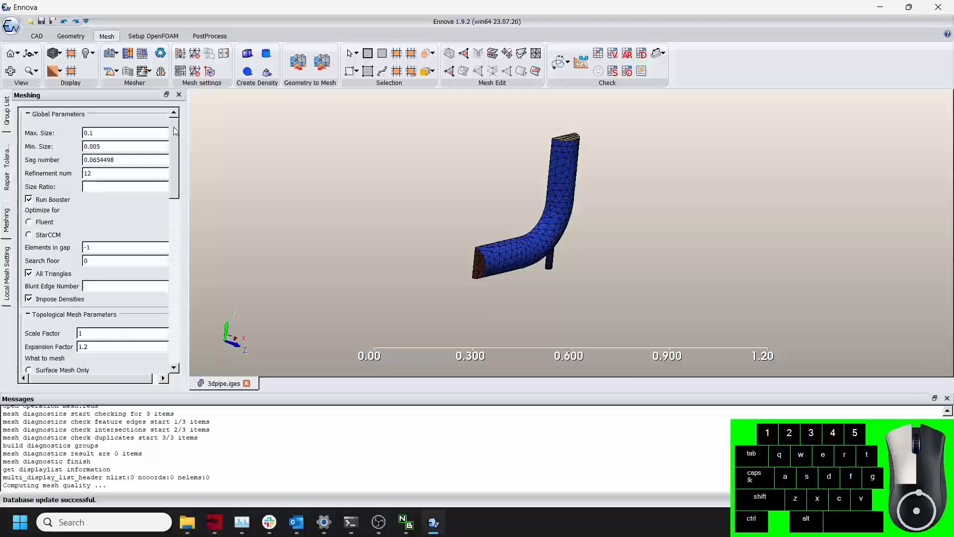
Run the mesher to generate the prism-layer polyhedral volume mesh of the pipe.
left_click(111, 58)
left_click(416, 278)
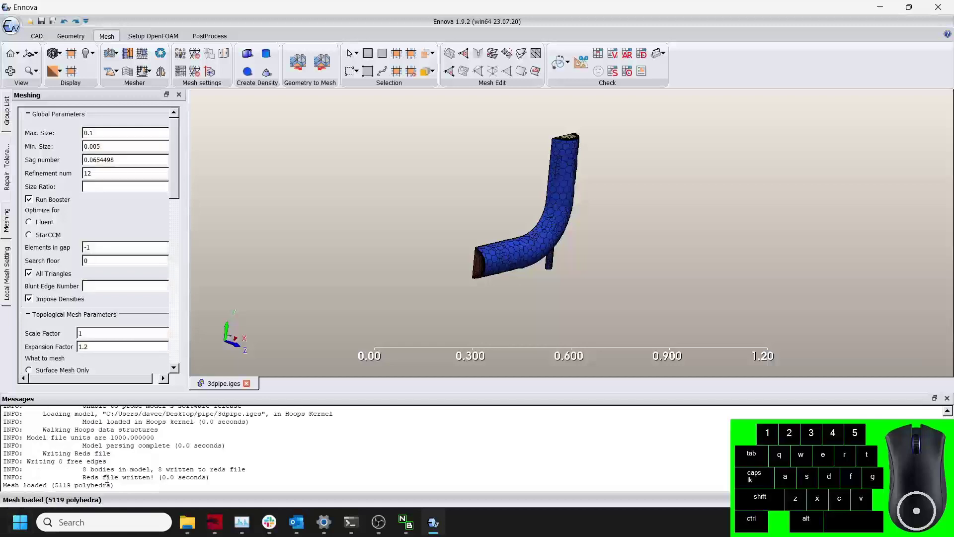
Examine the prism layers and polyhedral cells at the pipe's horizontal inlet end.
scroll(495, 253, "up", 3)
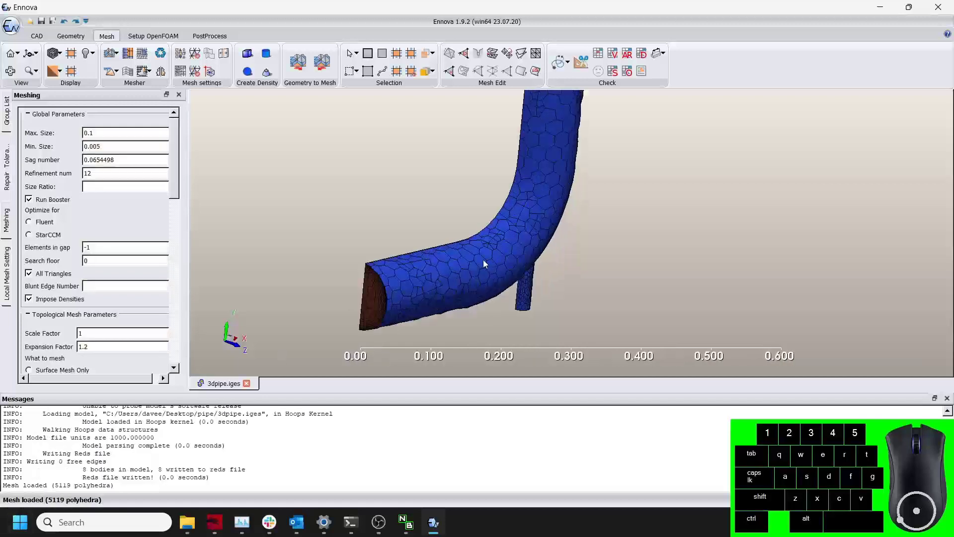
scroll(483, 260, "up", 5)
middle_click_drag(439, 291, 680, 193)
scroll(681, 194, "up", 6)
scroll(679, 196, "down", 4)
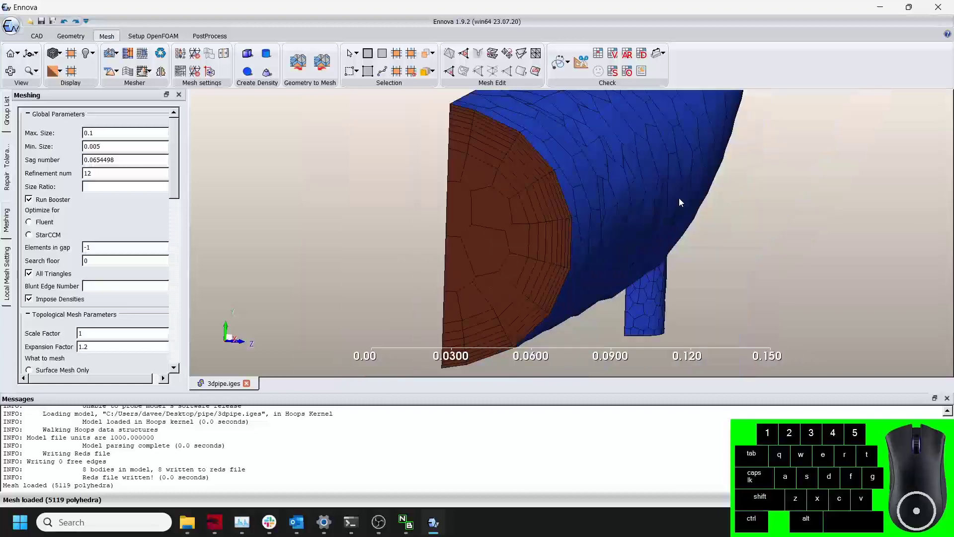
left_click_drag(575, 222, 722, 215)
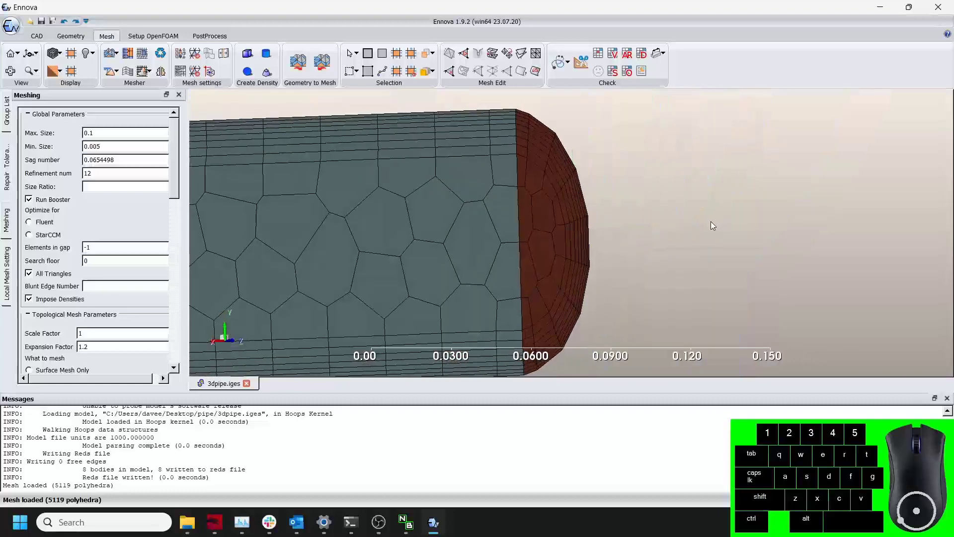
scroll(710, 221, "down", 4)
middle_click_drag(613, 244, 642, 246)
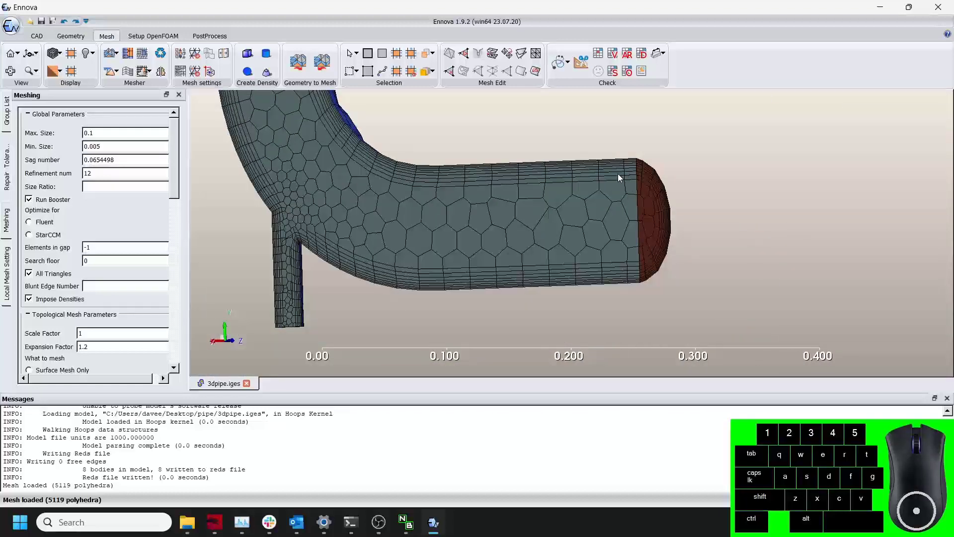
scroll(618, 174, "up", 5)
left_click_drag(558, 275, 568, 233)
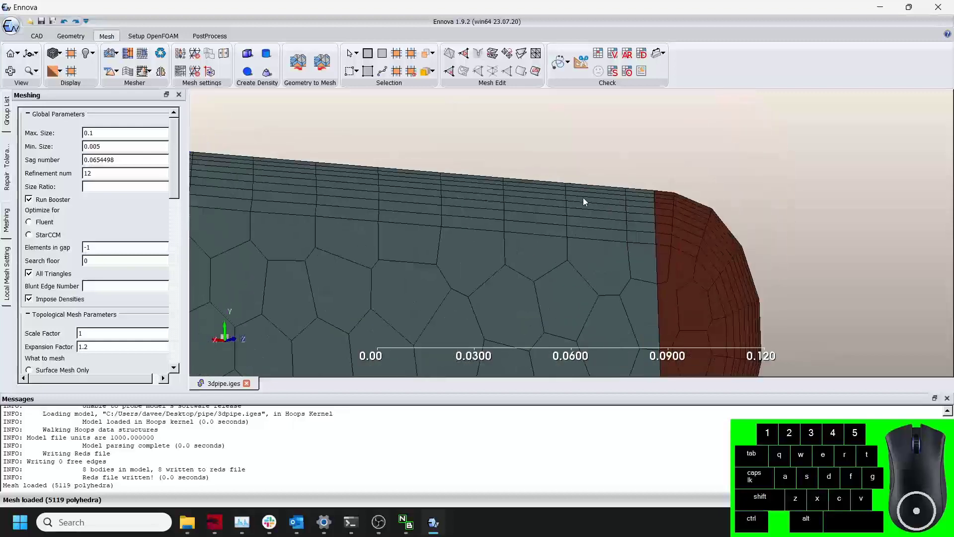
scroll(588, 255, "down", 5)
left_click_drag(595, 262, 488, 250)
scroll(529, 260, "up", 3)
scroll(504, 245, "down", 8)
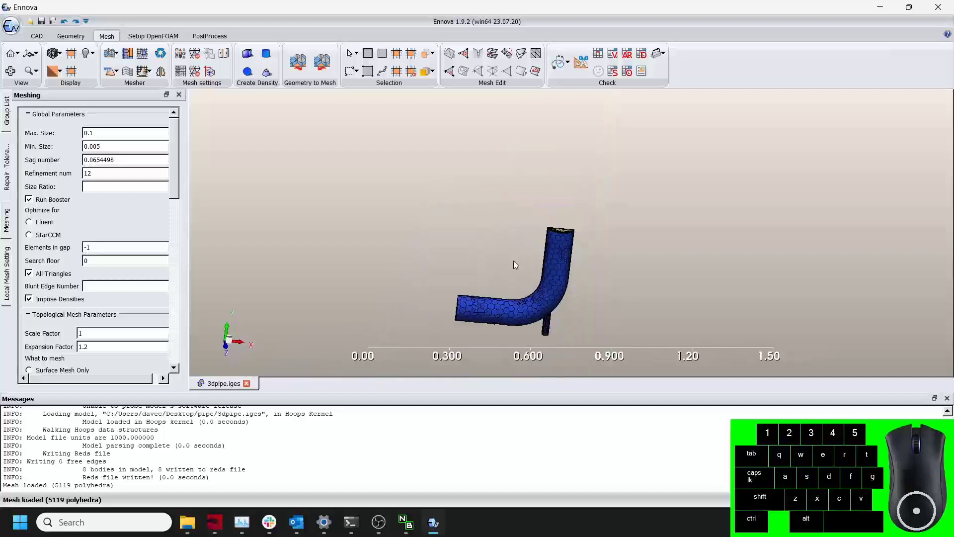
middle_click_drag(515, 263, 550, 219)
left_click_drag(552, 223, 566, 233)
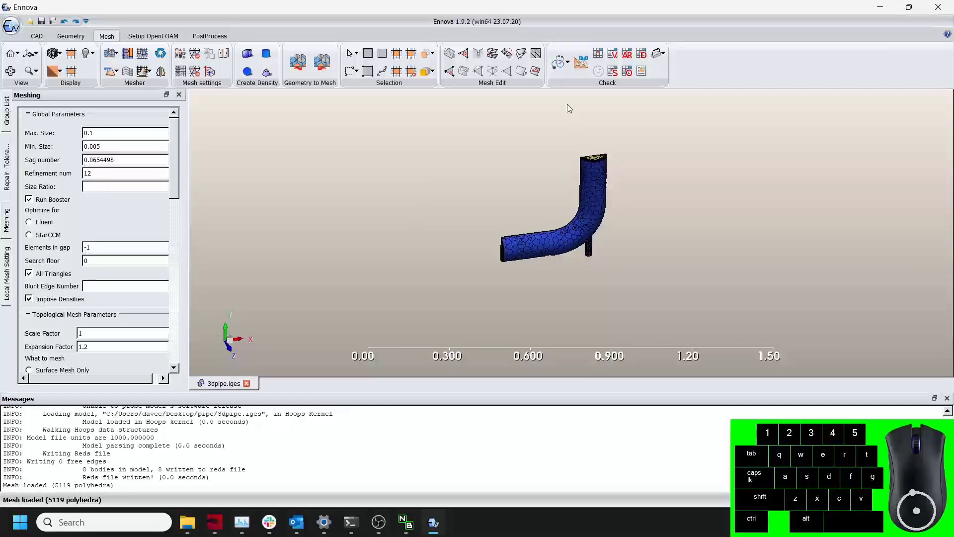
Run the mesh diagnostics check and review the mesh quality statistics.
left_click(557, 59)
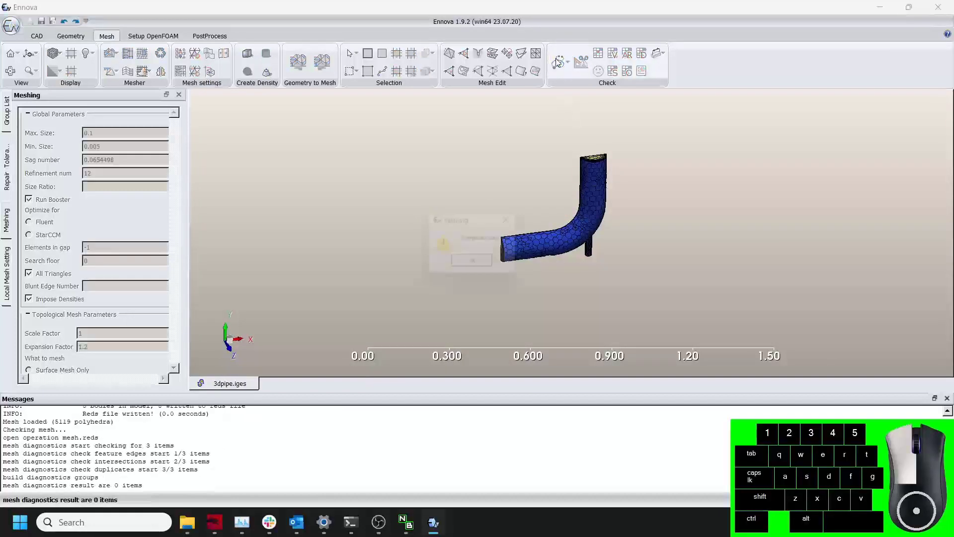
left_click(476, 262)
left_click(598, 53)
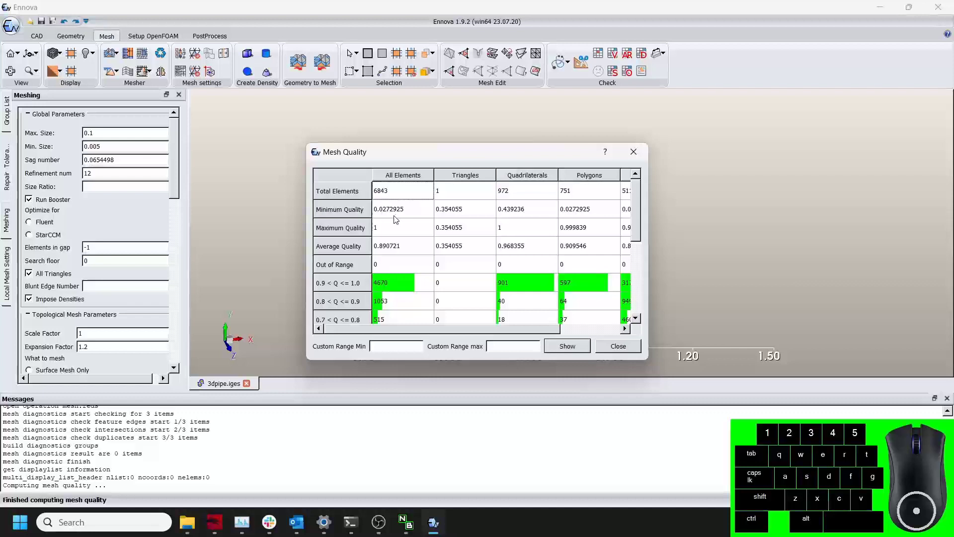
left_click(629, 347)
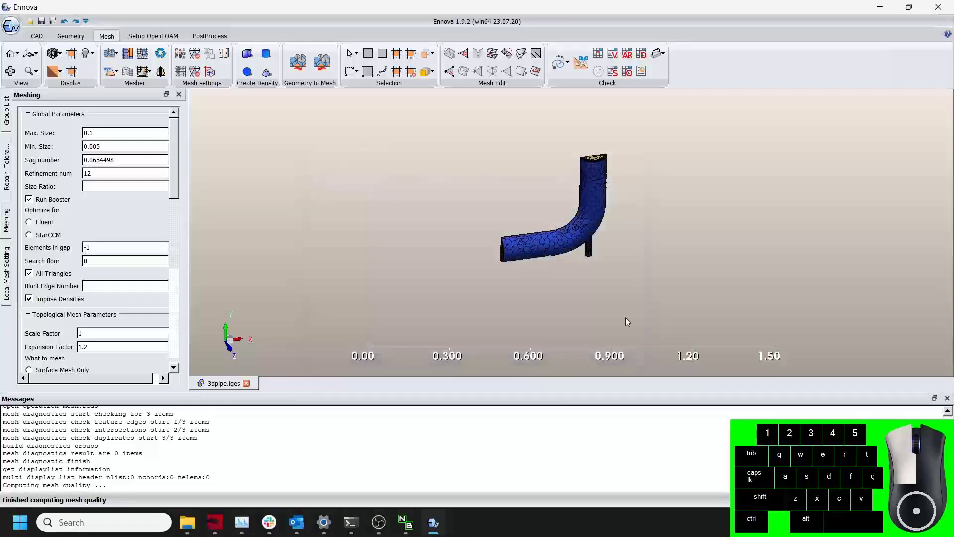
Examine the mesh on the pipe's upper vertical opening.
scroll(604, 198, "up", 2)
middle_click_drag(603, 198, 555, 329)
scroll(548, 251, "up", 8)
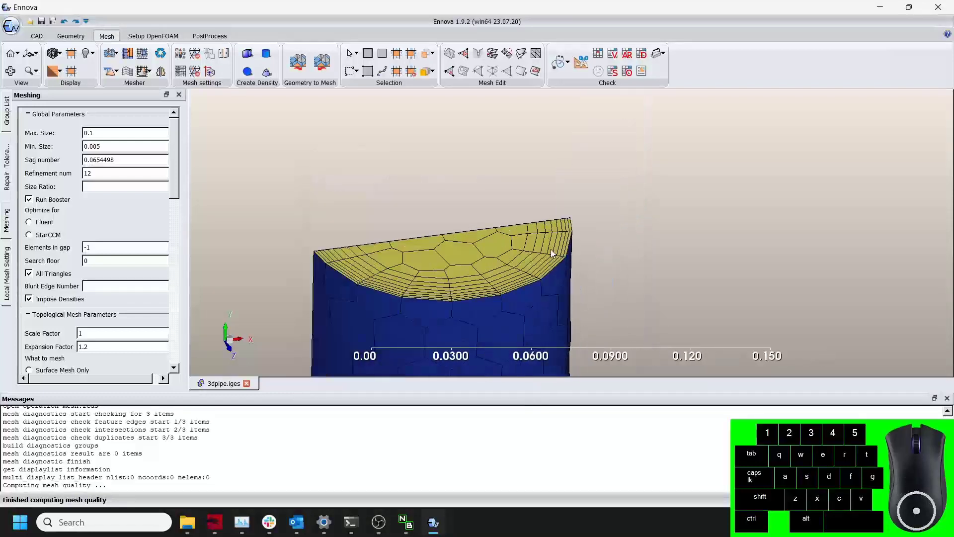
left_click_drag(551, 249, 551, 252)
scroll(574, 269, "down", 8)
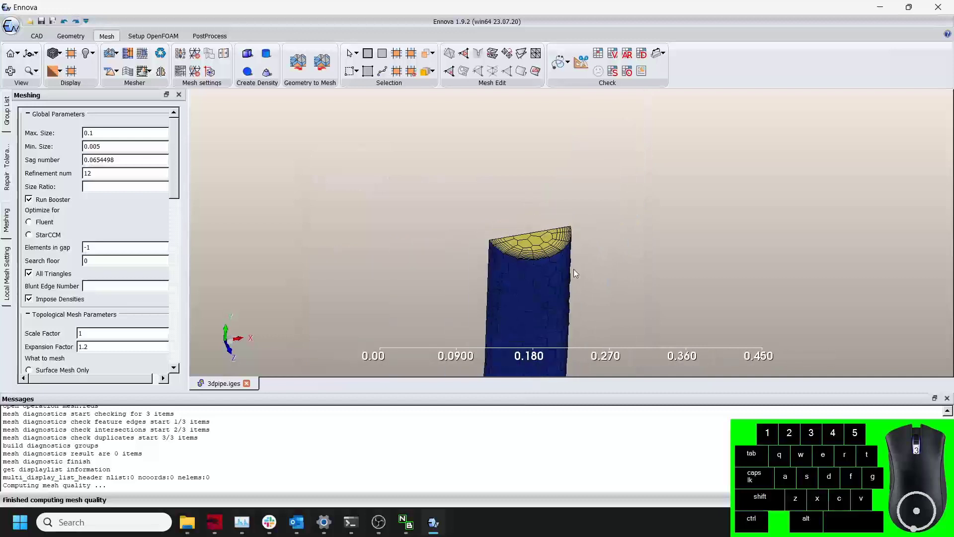
left_click_drag(568, 291, 573, 258)
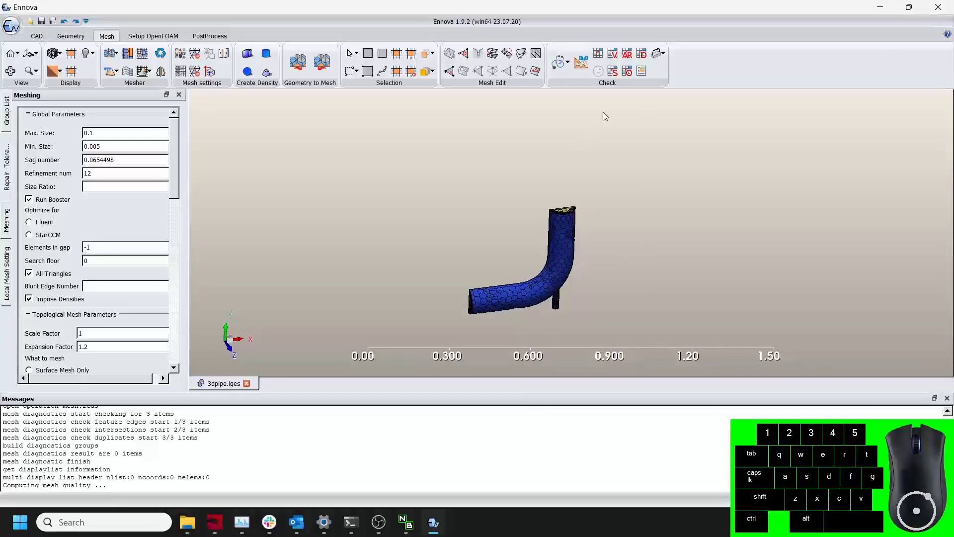
Review the mesh orthogonality statistics across all quality ranges.
left_click(627, 72)
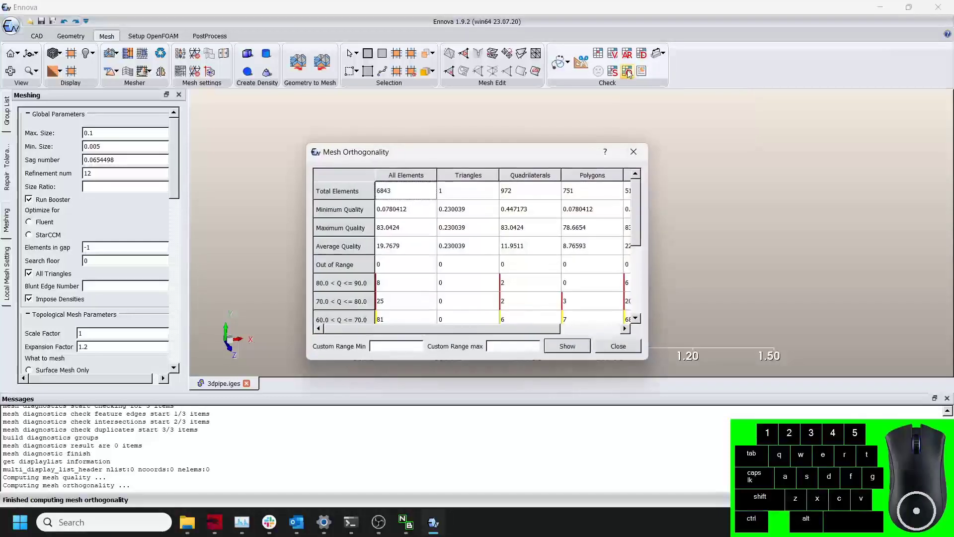
left_click_drag(636, 221, 625, 310)
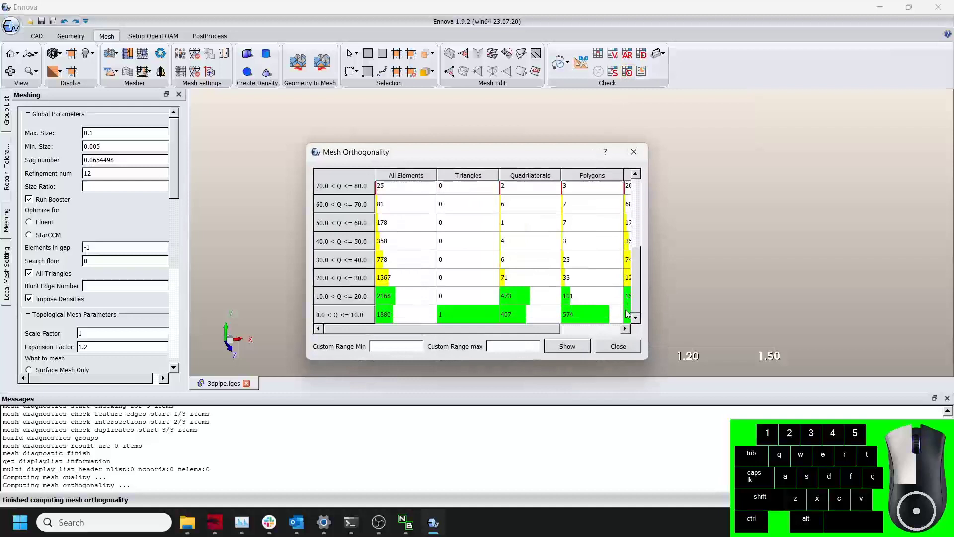
left_click_drag(518, 328, 380, 337)
scroll(386, 285, "up", 3)
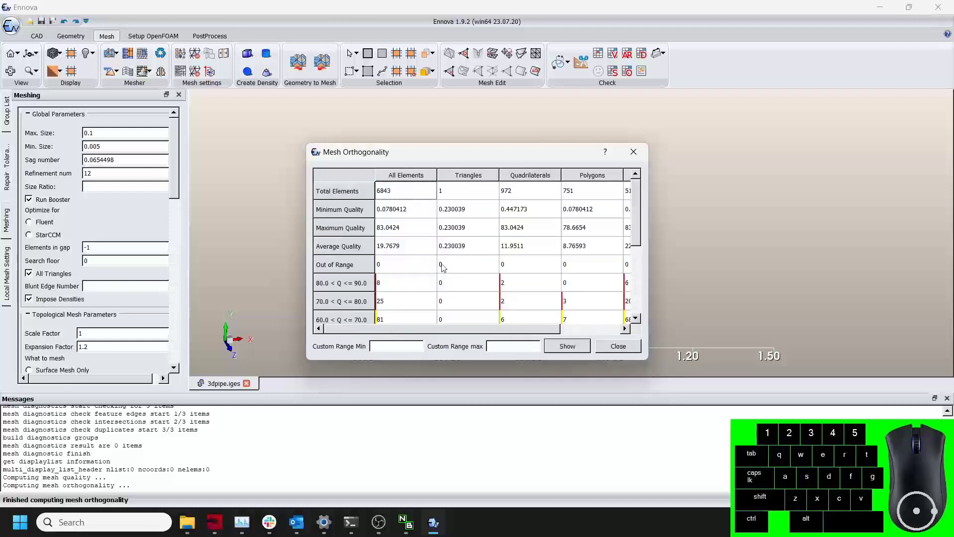
left_click_drag(475, 326, 433, 333)
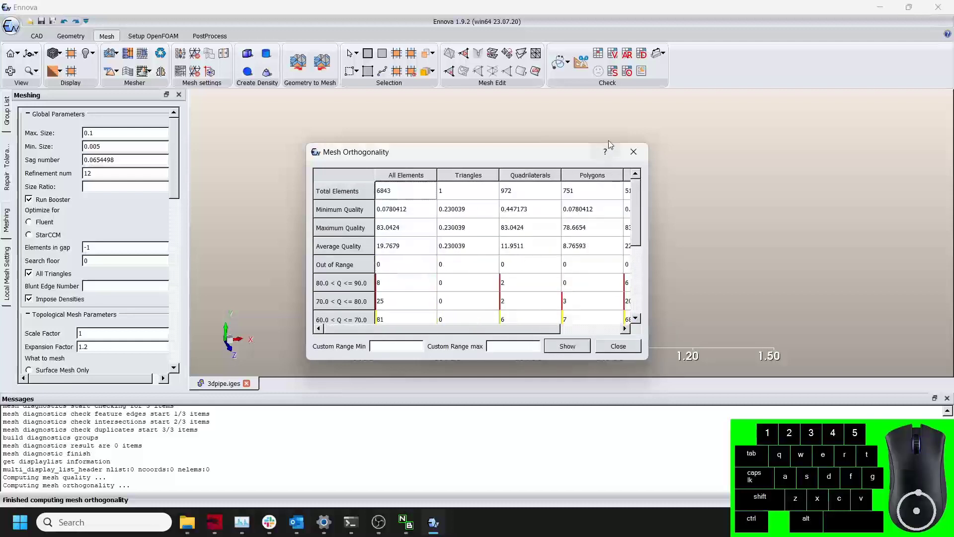
left_click(608, 345)
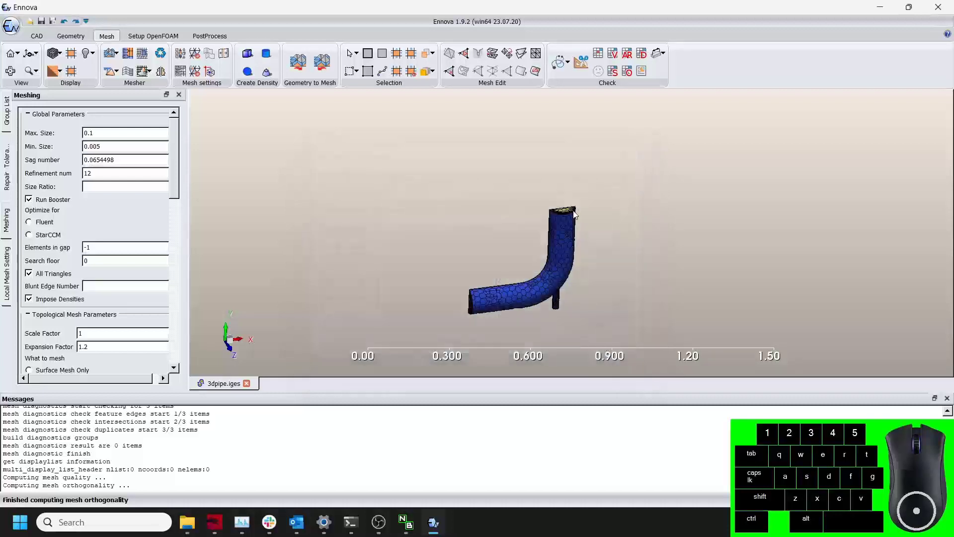
Save the case as 3dpipe.ecf in the pipe folder.
scroll(575, 213, "up", 4)
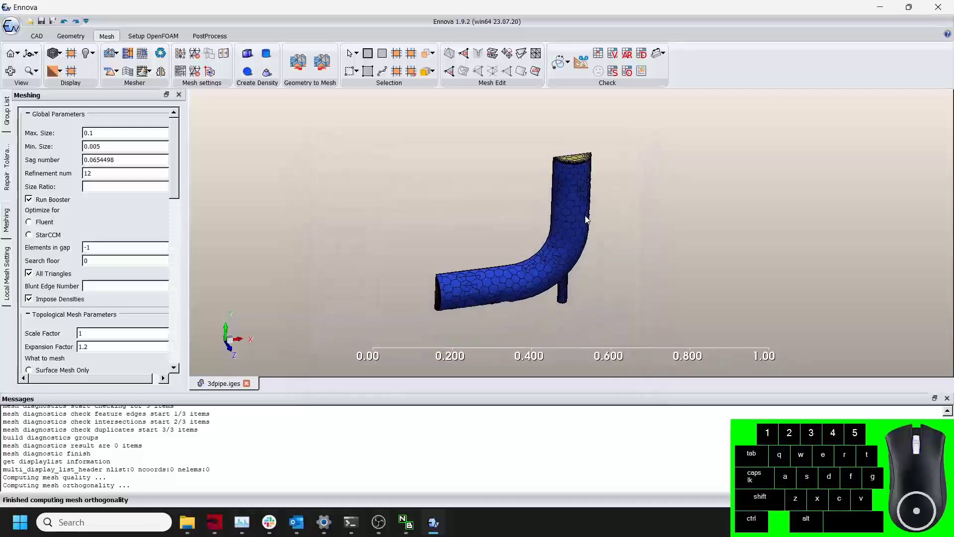
scroll(587, 219, "up", 1)
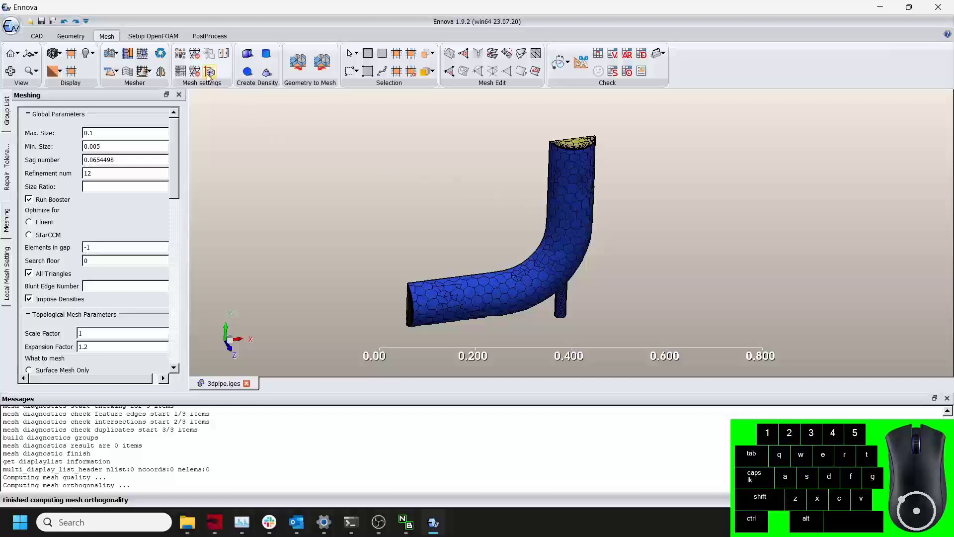
left_click(43, 21)
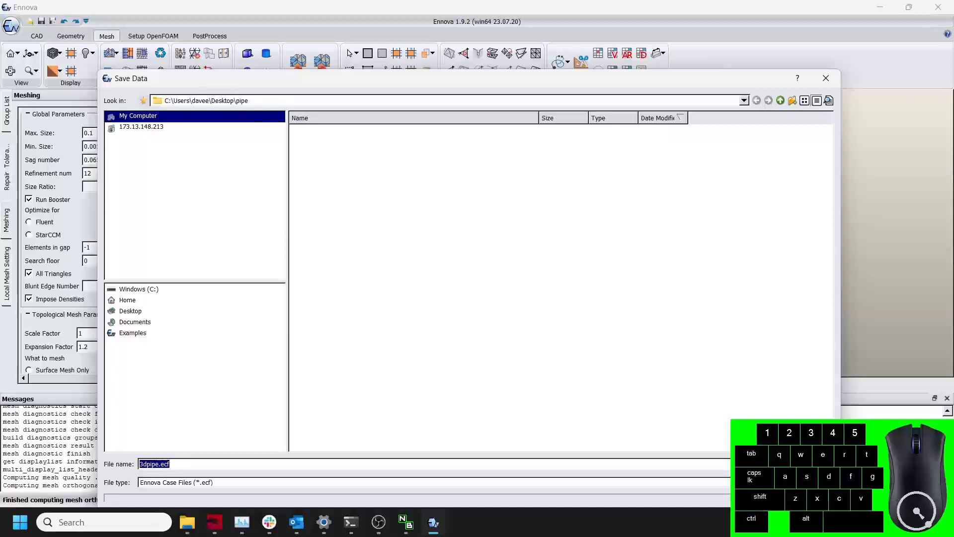
left_click(810, 464)
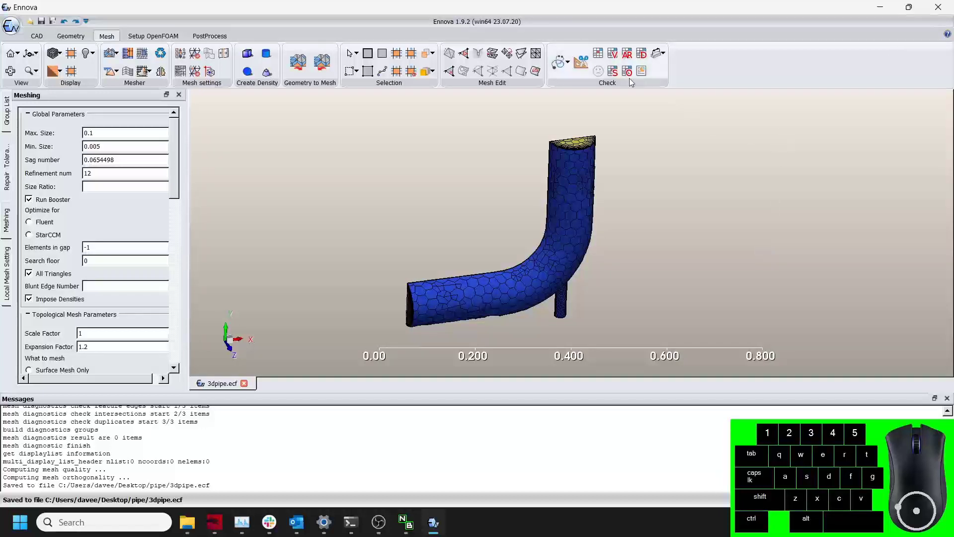
Place an X-normal cut plane at X about 0.337 through the pipe's vertical leg and extract the cut cells.
left_click(581, 61)
scroll(660, 165, "down", 2)
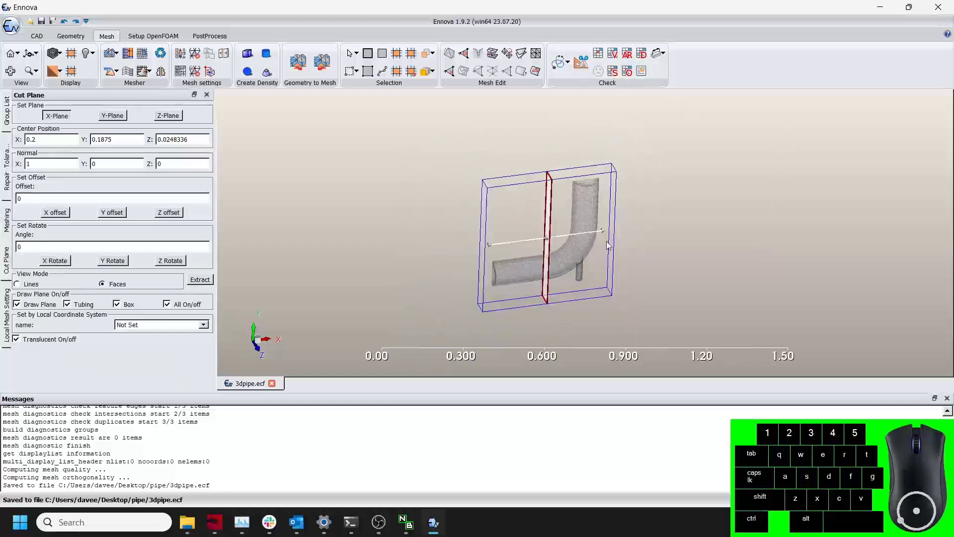
left_click_drag(549, 238, 590, 233)
left_click_drag(510, 245, 500, 236)
left_click_drag(585, 212, 504, 234)
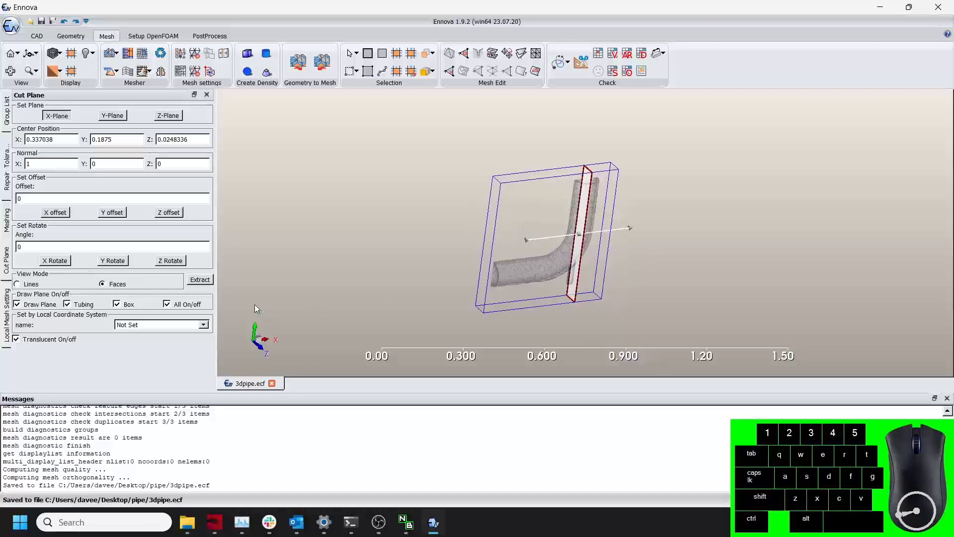
left_click(199, 280)
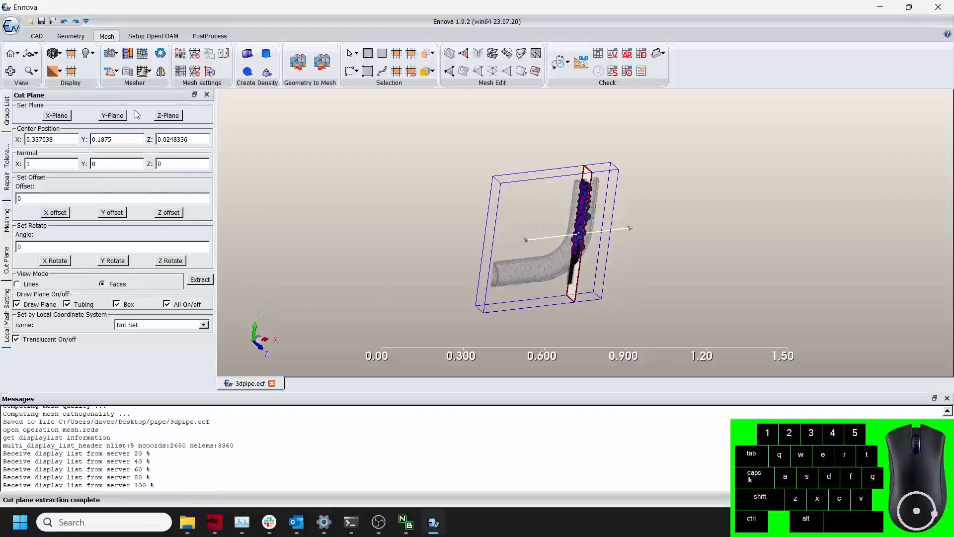
Hide the mesh group so only the extracted cut-plane cells are displayed.
left_click(207, 95)
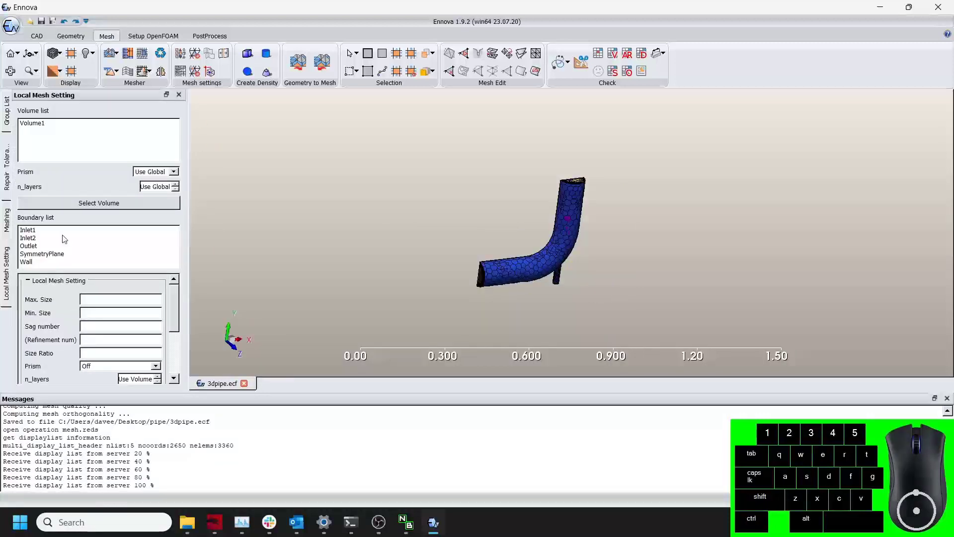
left_click(3, 113)
left_click(32, 213)
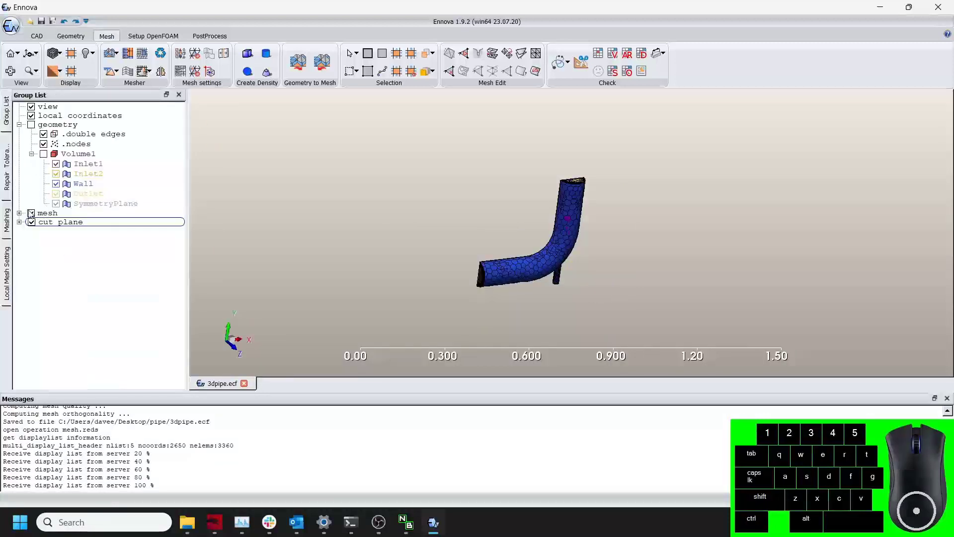
left_click_drag(377, 253, 545, 246)
scroll(580, 258, "up", 5)
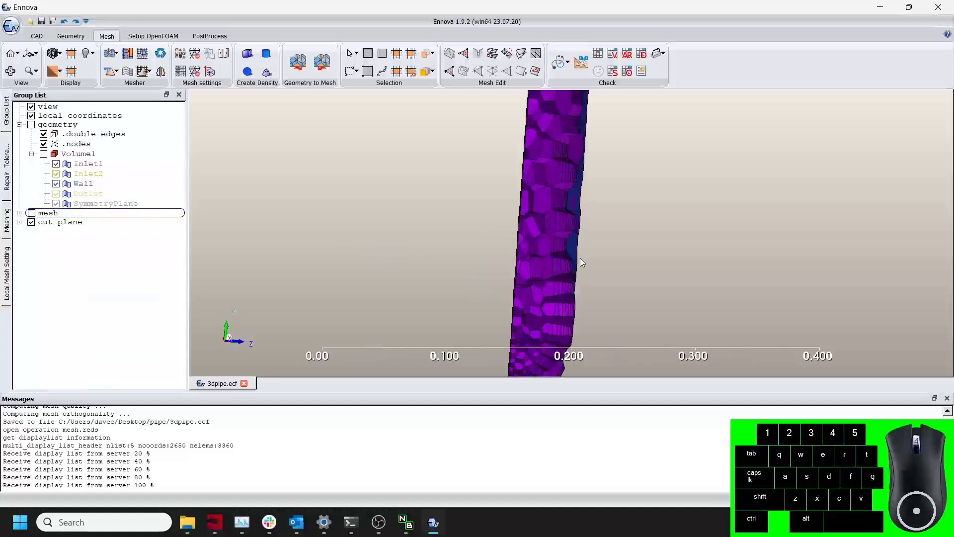
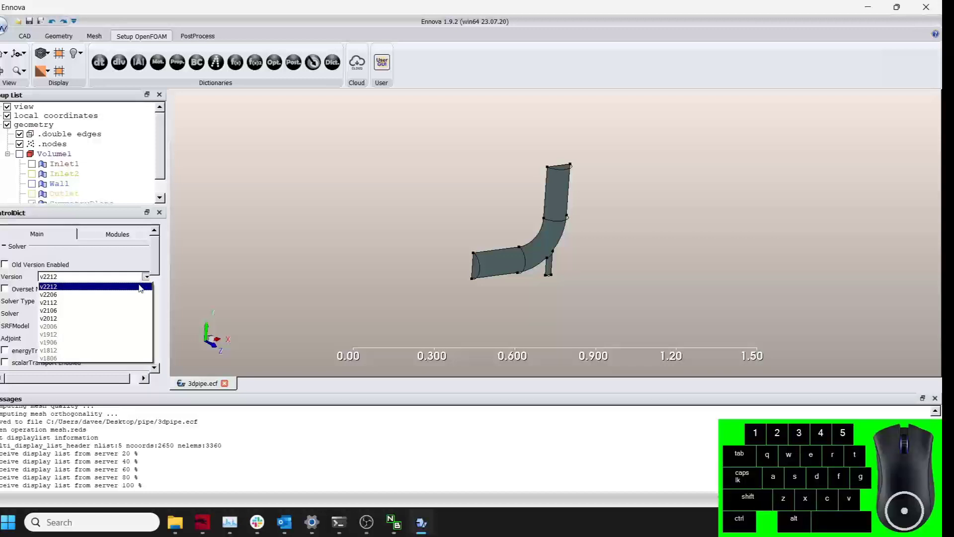
Set the OpenFOAM version to v2012 and review the remaining controlDict solver, decomposition and time settings.
left_click(98, 318)
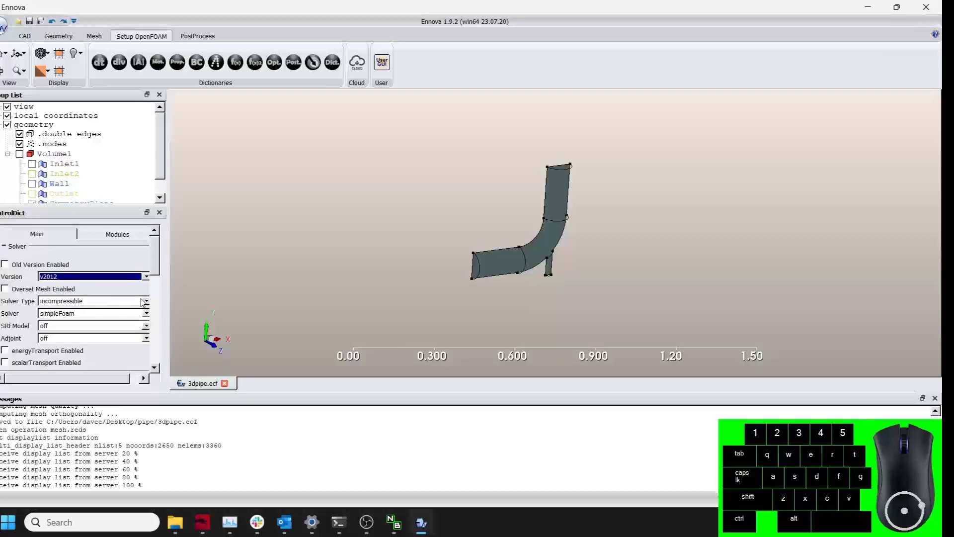
scroll(145, 276, "down", 1)
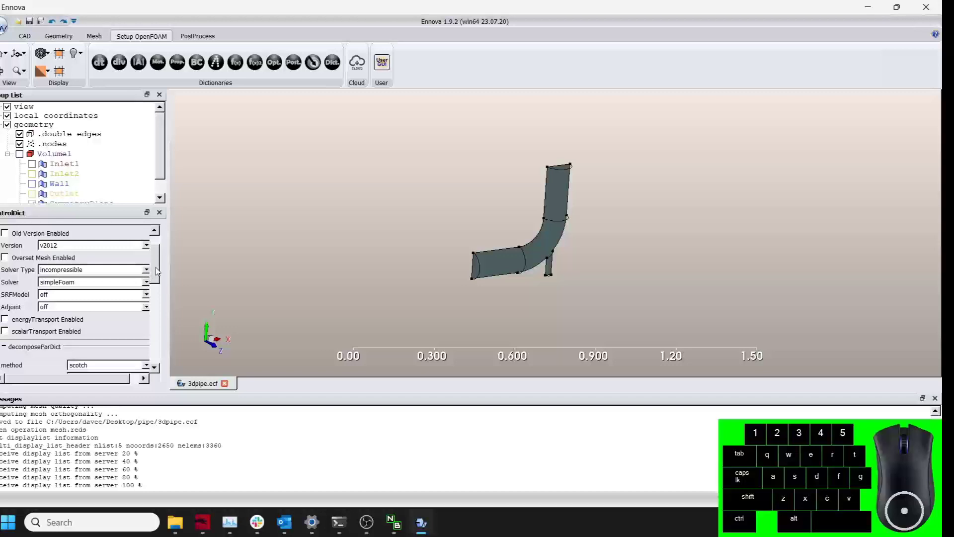
left_click_drag(159, 270, 160, 302)
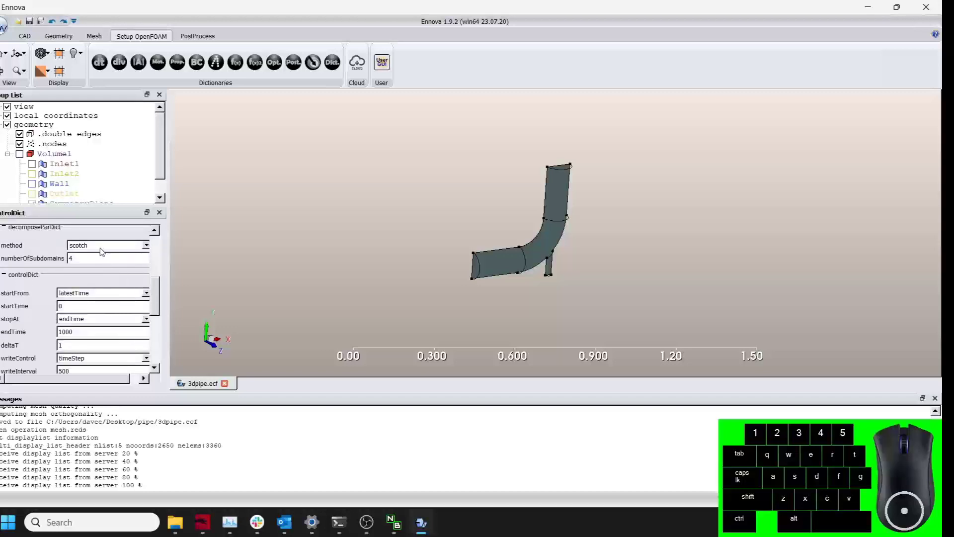
left_click_drag(157, 304, 159, 322)
Review the fvSchemes, fvSolution and Materials dictionaries, selecting the Air material.
left_click(124, 63)
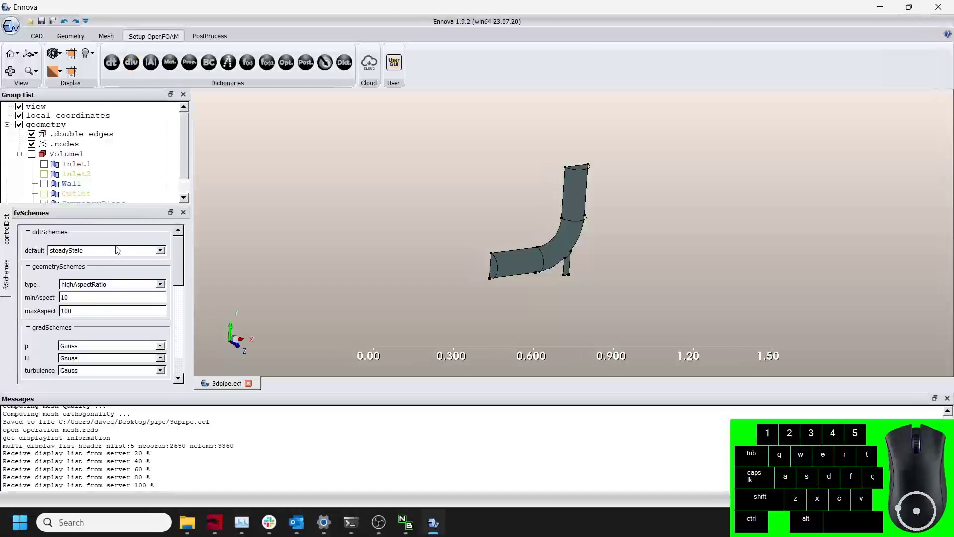
left_click(151, 63)
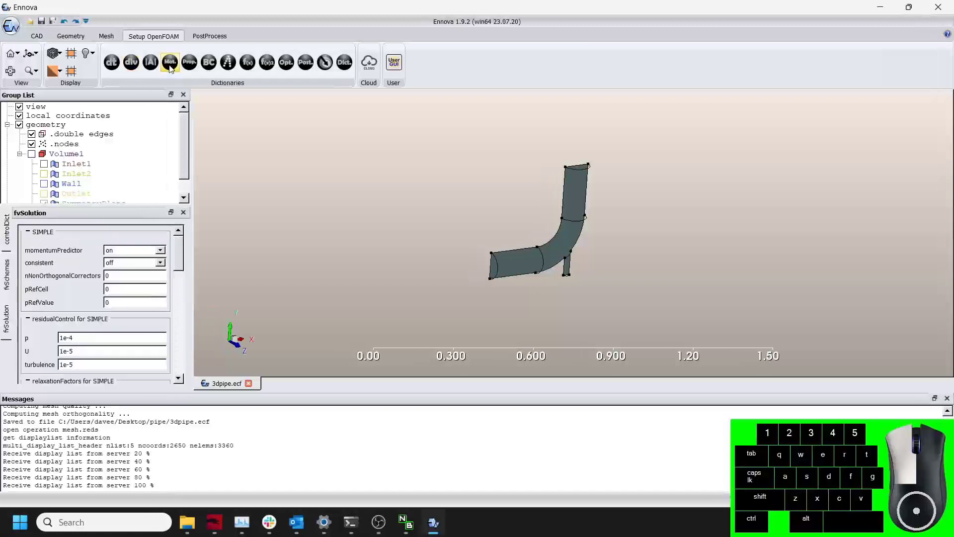
left_click(171, 63)
left_click(58, 295)
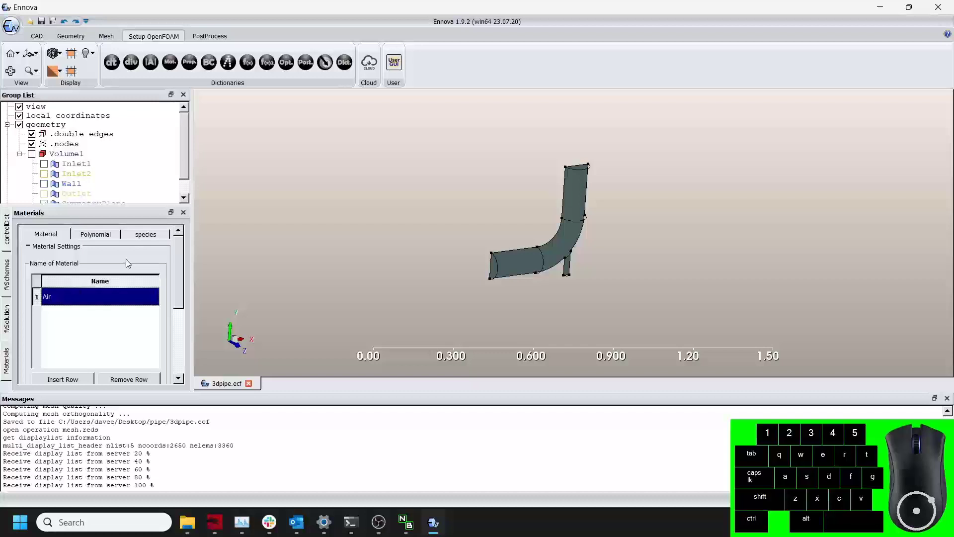
Review the constant properties for Volume1: fluid region, Air material, RAS kOmegaSST model and initial conditions.
left_click(190, 66)
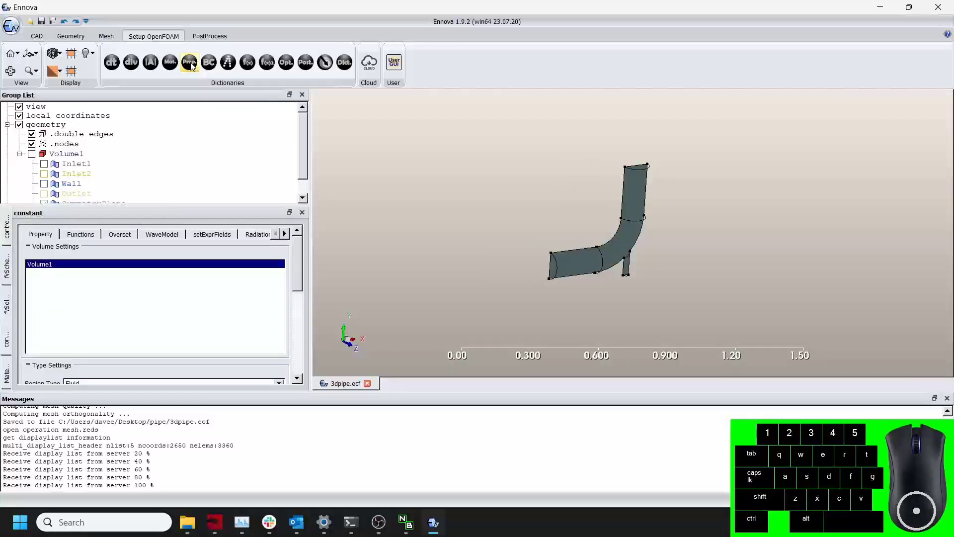
left_click_drag(293, 257, 300, 291)
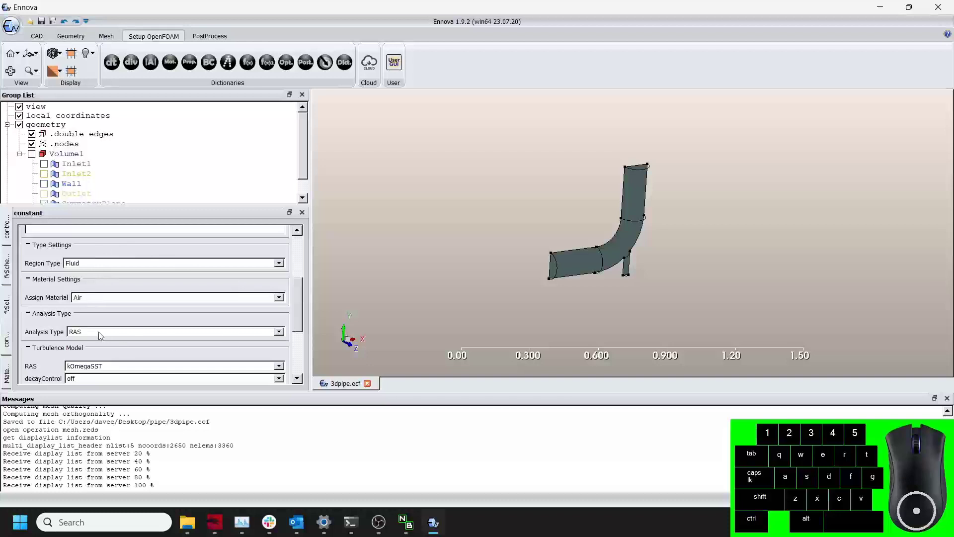
left_click_drag(299, 312, 300, 366)
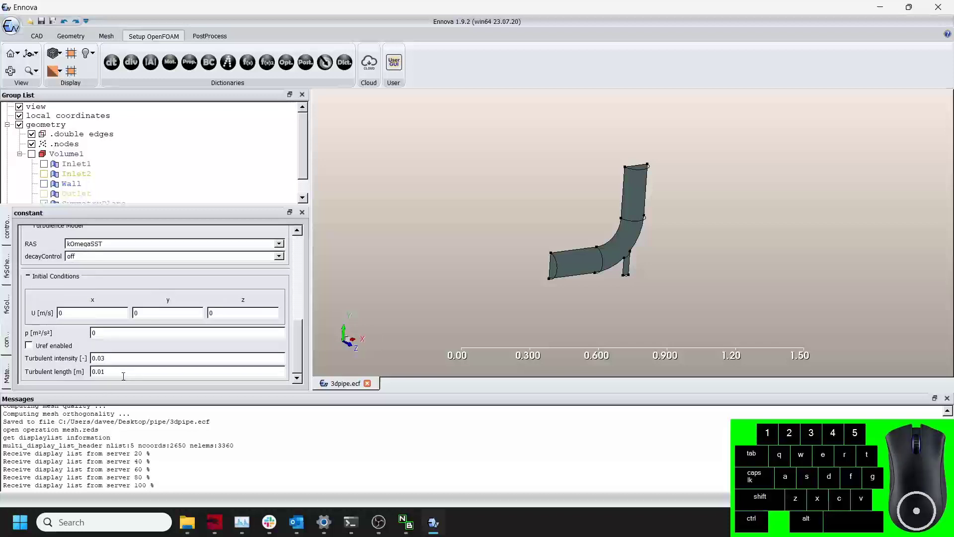
left_click_drag(296, 345, 300, 228)
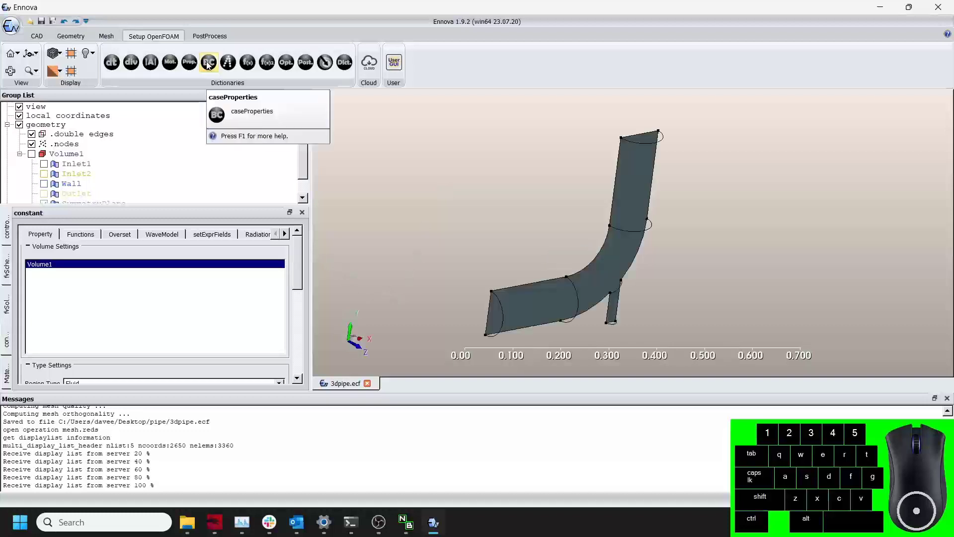
In the case boundary properties, set Inlet1 as an inlet with a fixed velocity of 0.5 m/s in x.
left_click(208, 63)
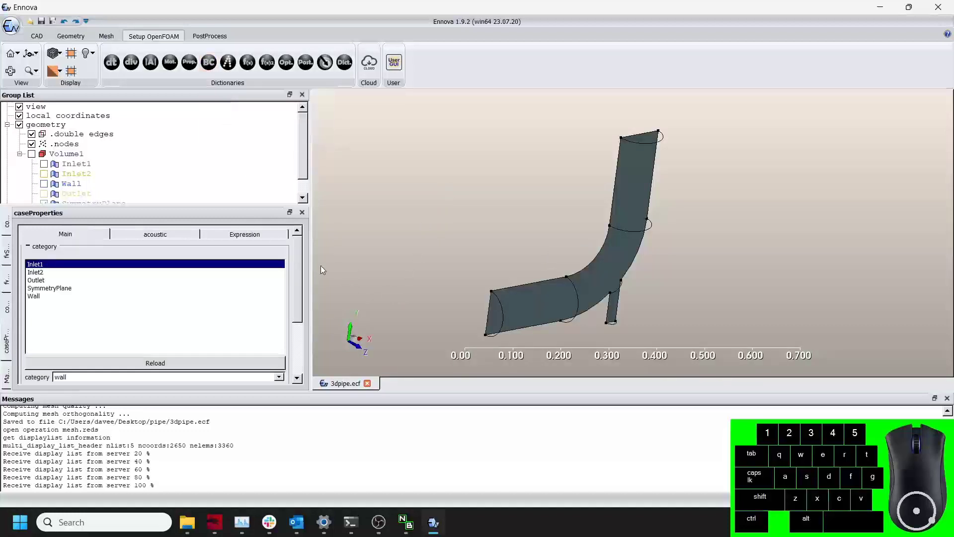
left_click_drag(299, 272, 305, 270)
left_click(39, 266)
left_click_drag(299, 281, 298, 319)
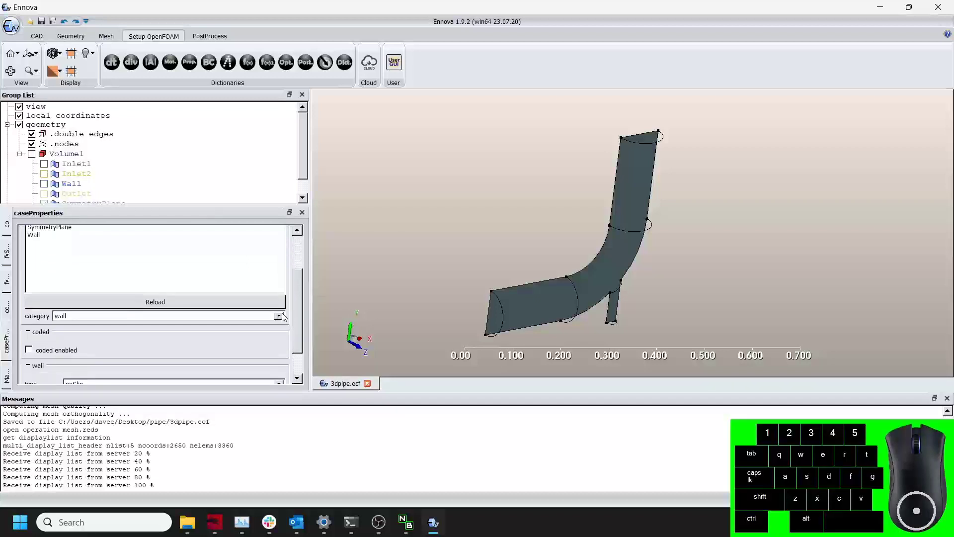
left_click(279, 315)
left_click(106, 332)
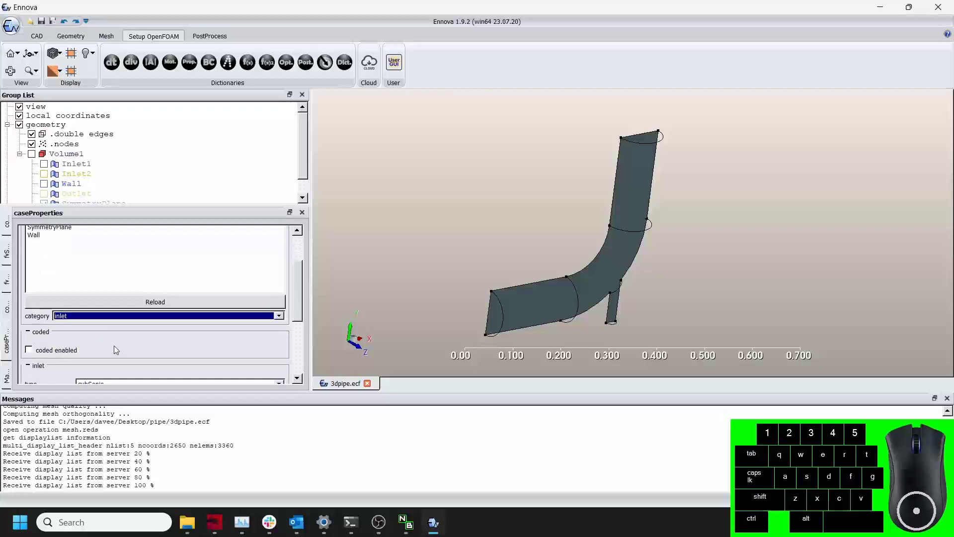
scroll(114, 345, "down", 3)
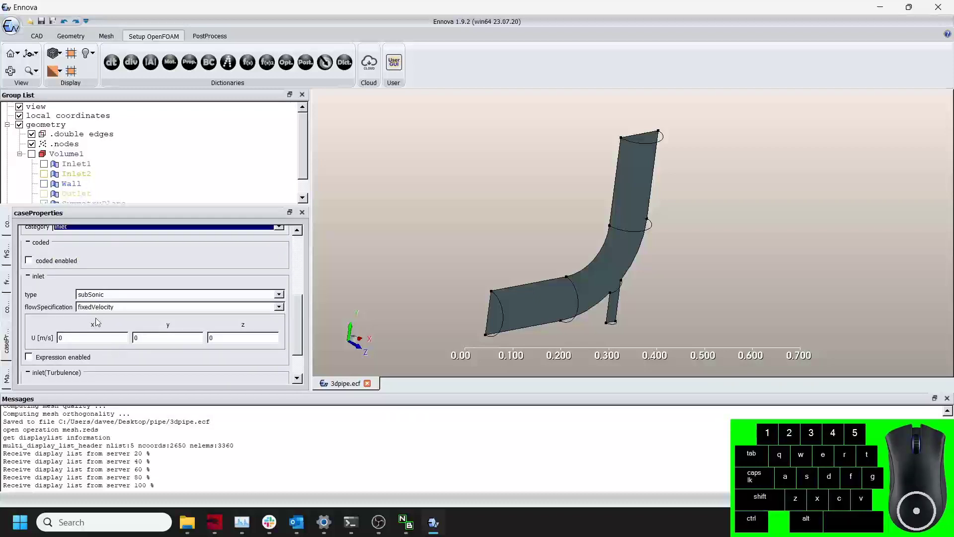
double_click(60, 338)
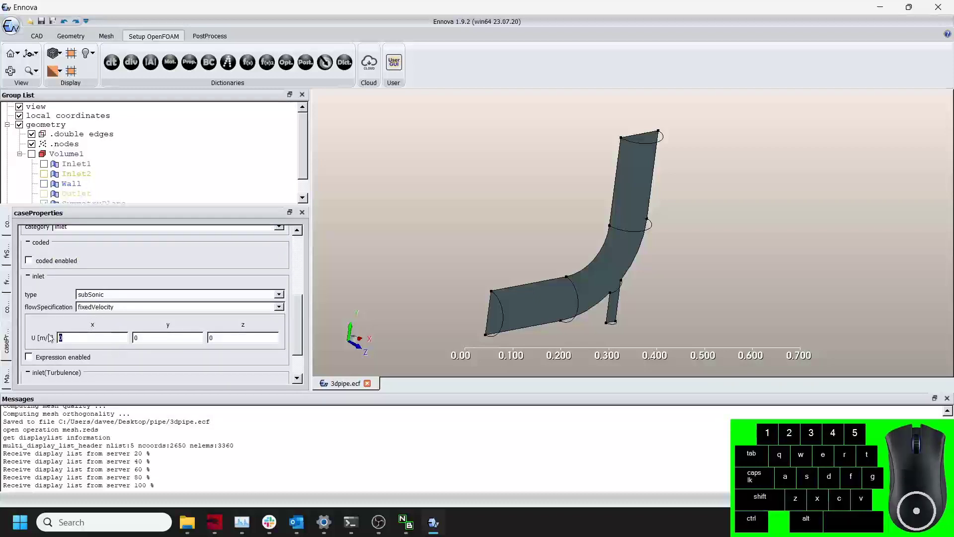
type("0.5")
Set Inlet2 as an inlet with fixed velocity components 0.0 in x and 1.2 m/s in y.
middle_click_drag(514, 287, 421, 278)
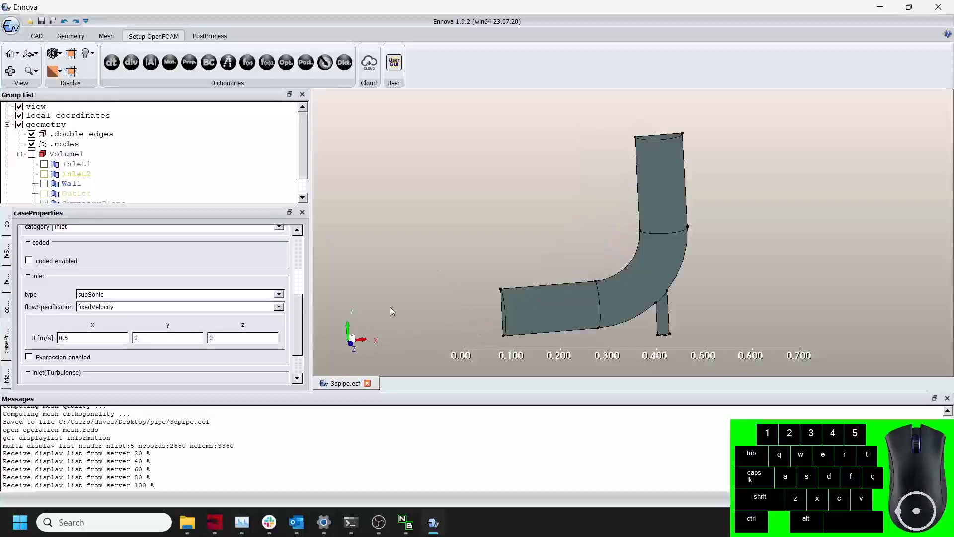
left_click_drag(299, 298, 295, 255)
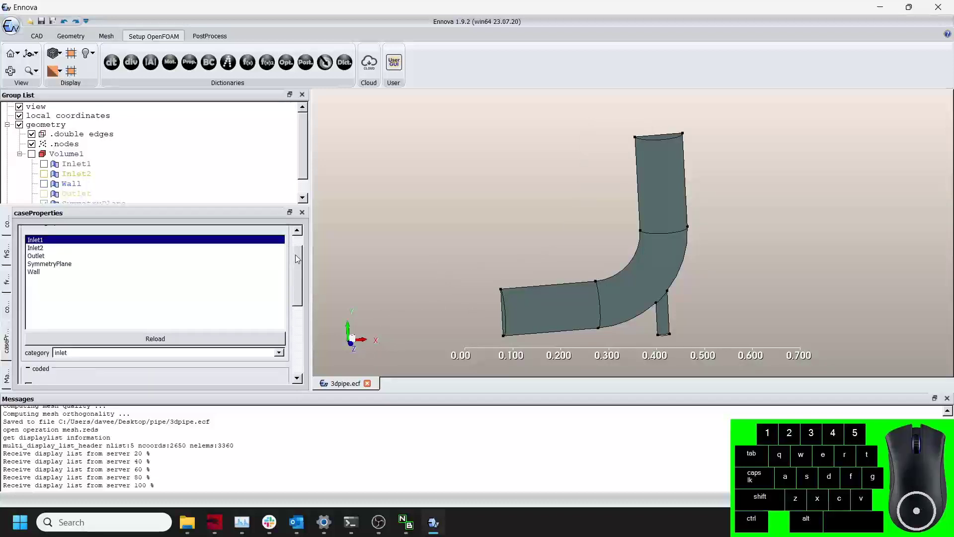
left_click(63, 248)
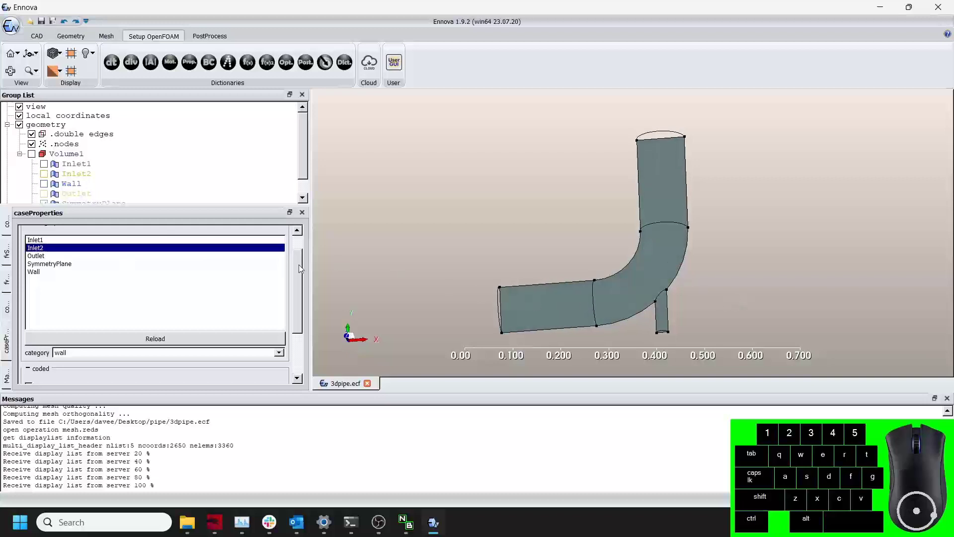
left_click_drag(299, 264, 293, 311)
scroll(295, 305, "up", 1)
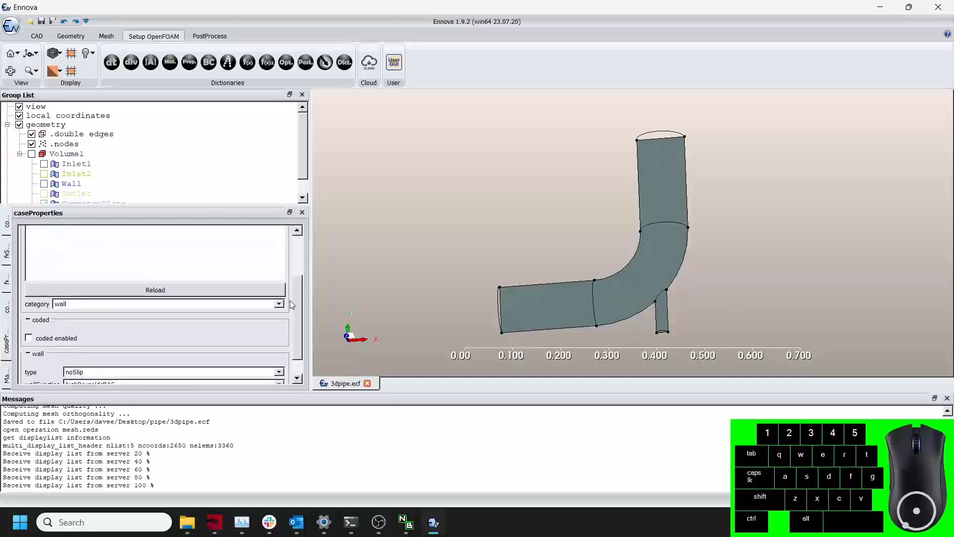
left_click(280, 303)
left_click(157, 314)
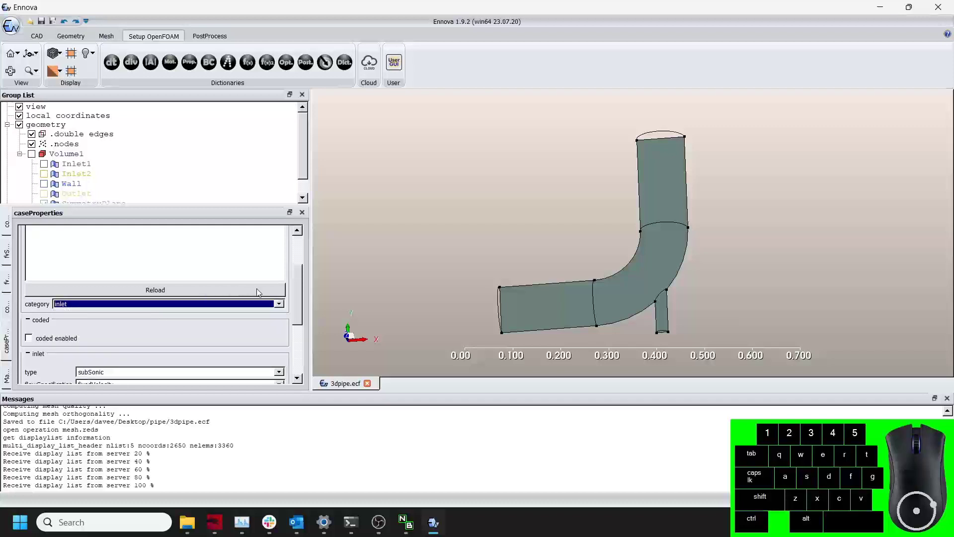
left_click_drag(297, 273, 297, 306)
left_click(89, 333)
key("BackSpace")
type("0")
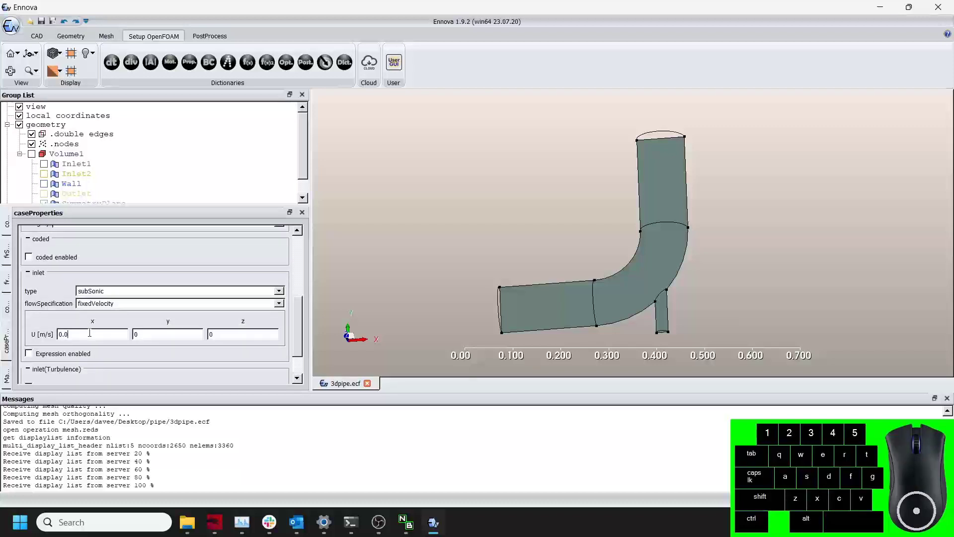
left_click(153, 334)
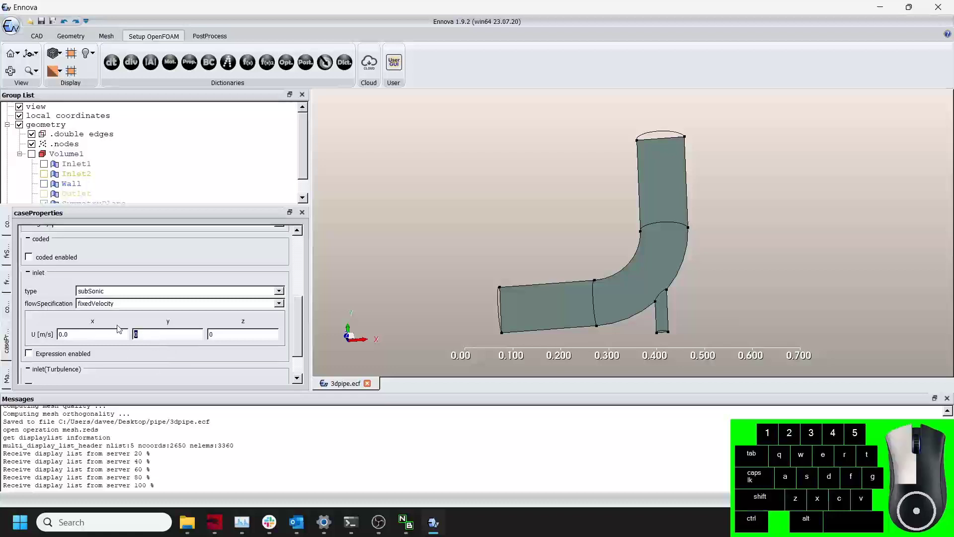
type("1.2")
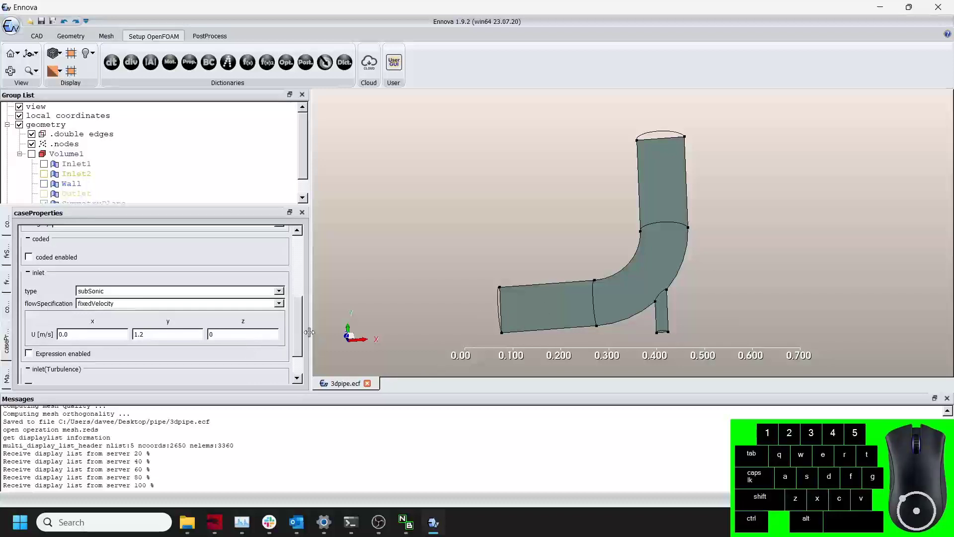
Set the Outlet boundary's category to outlet and review its pressure and turbulence settings.
left_click_drag(299, 322, 297, 277)
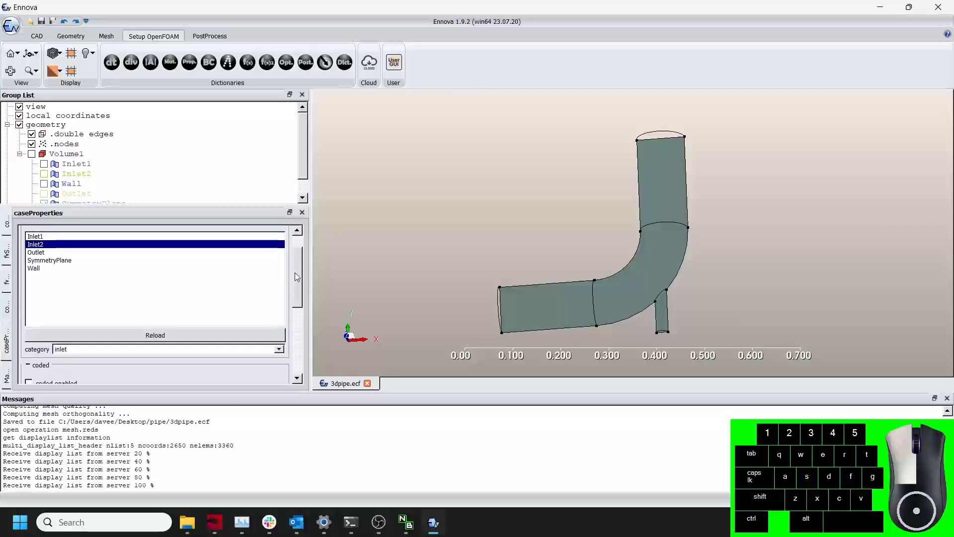
left_click(39, 252)
left_click_drag(508, 171, 575, 222)
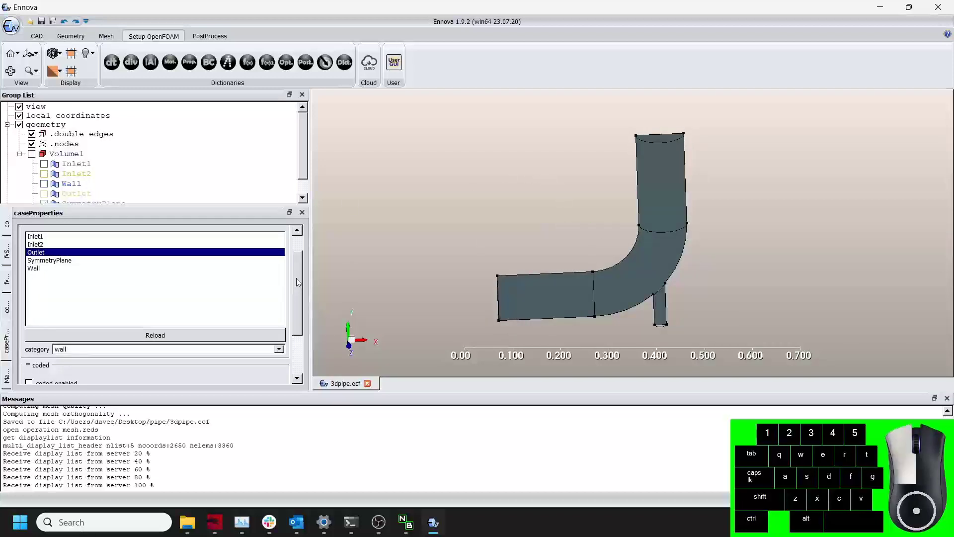
scroll(296, 279, "down", 3)
left_click(279, 283)
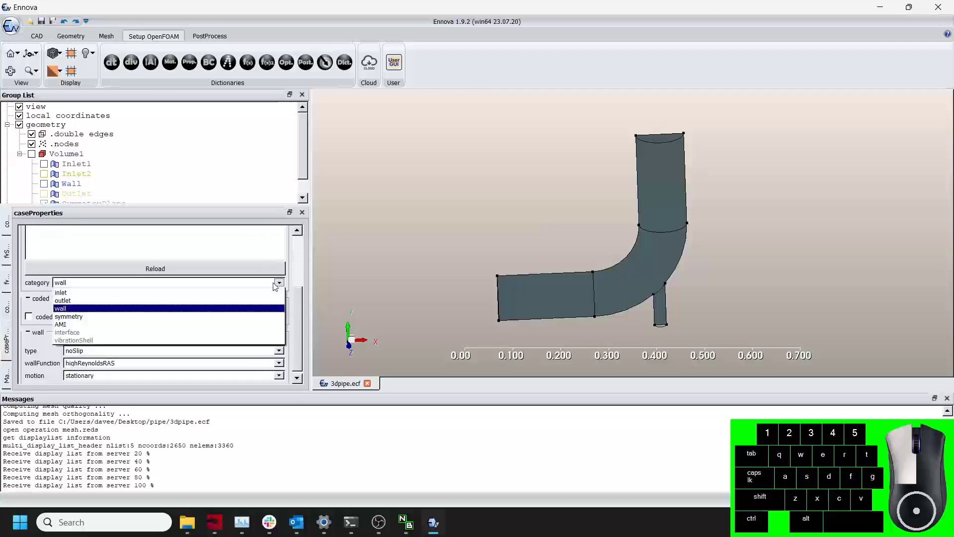
left_click(103, 298)
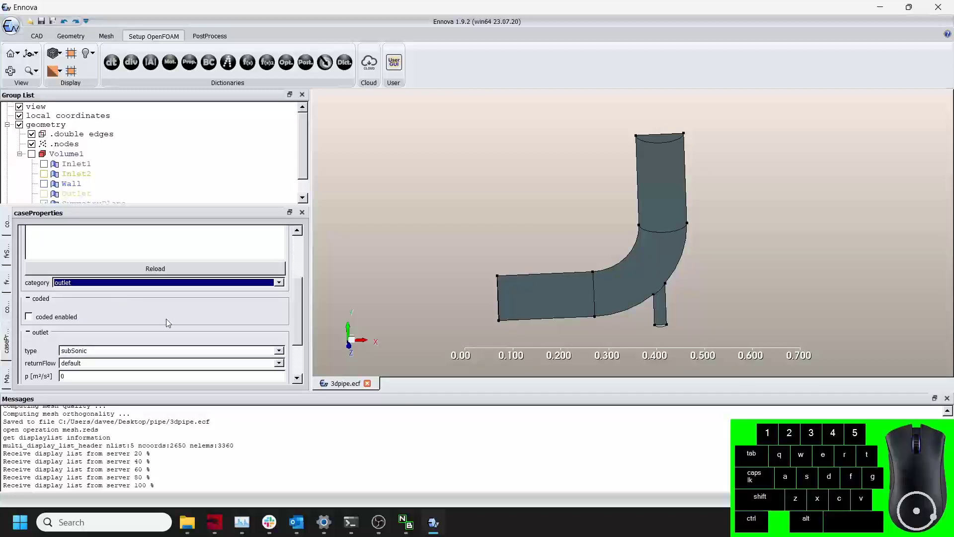
left_click_drag(295, 301, 288, 350)
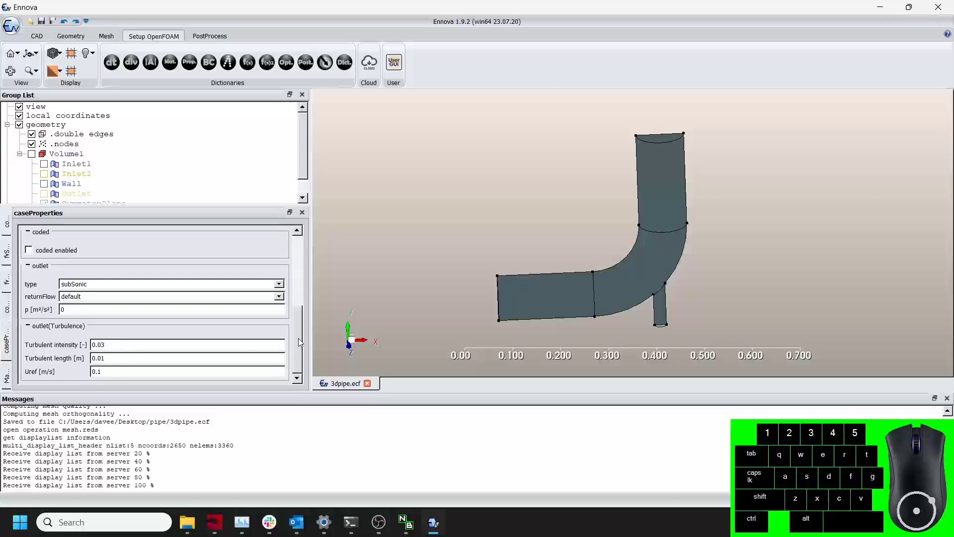
left_click_drag(299, 339, 317, 257)
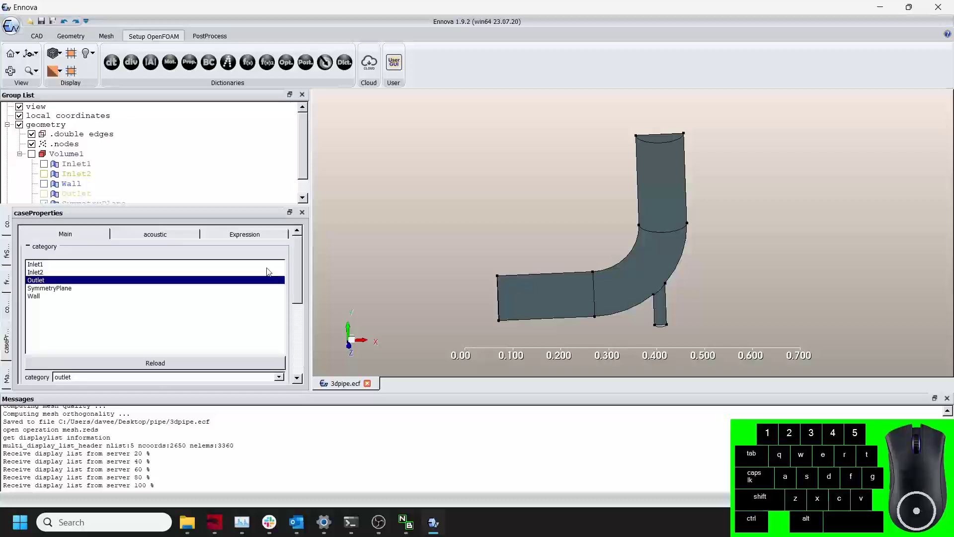
Set the SymmetryPlane boundary's category to symmetry.
left_click(85, 288)
left_click_drag(296, 296, 272, 368)
left_click(279, 279)
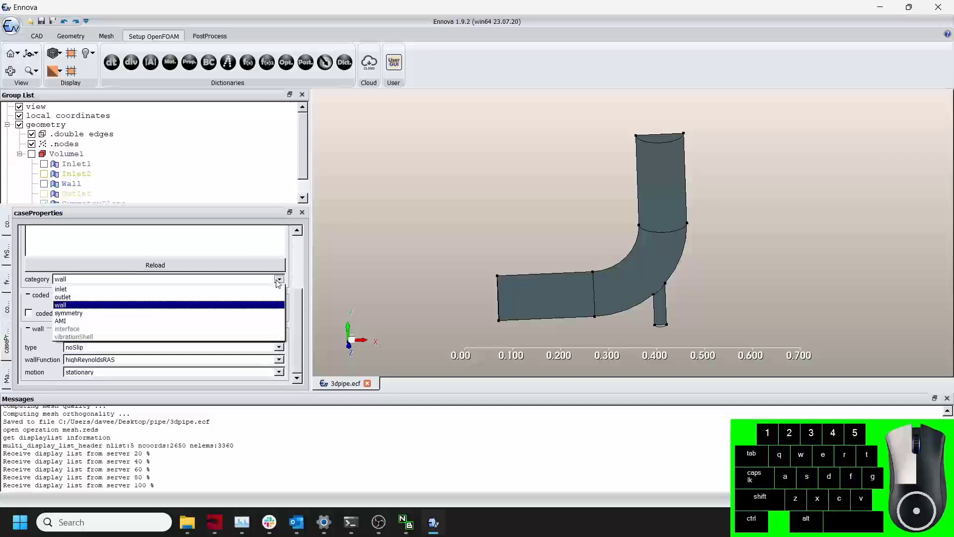
left_click(88, 313)
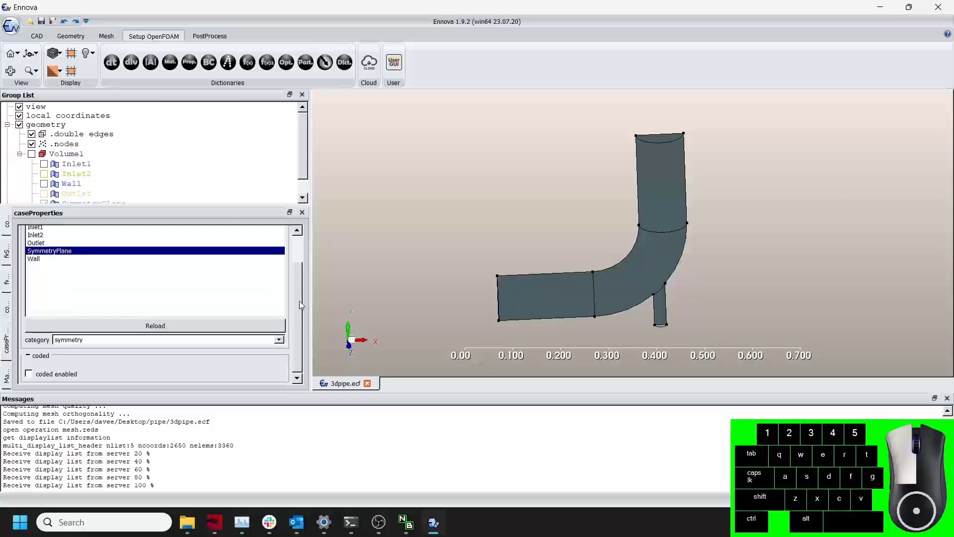
Check the Wall boundary's wall settings.
left_click_drag(299, 300, 309, 245)
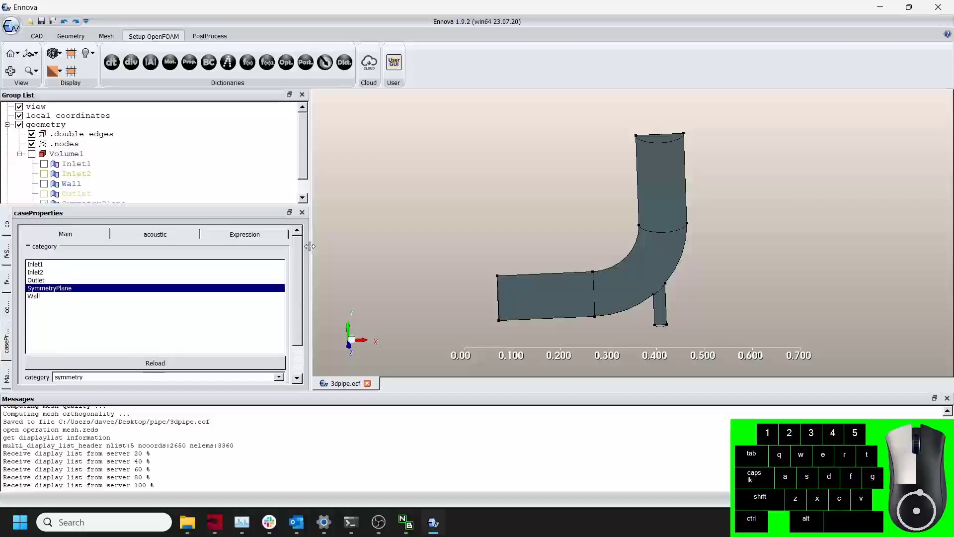
left_click(58, 297)
scroll(295, 281, "down", 4)
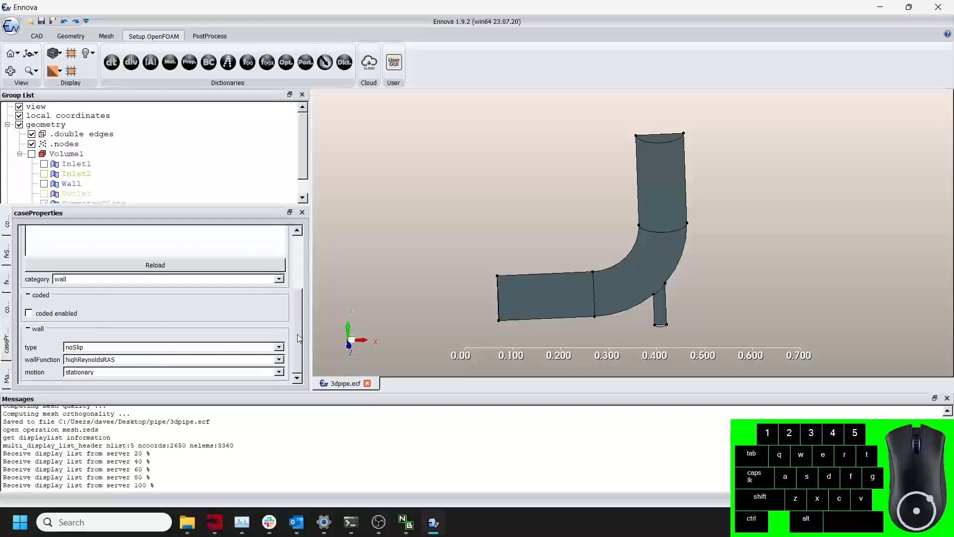
Export the mesh as an OpenFOAM project into the Desktop's pipe folder and run the case on WSL.
left_click_drag(517, 291, 500, 273)
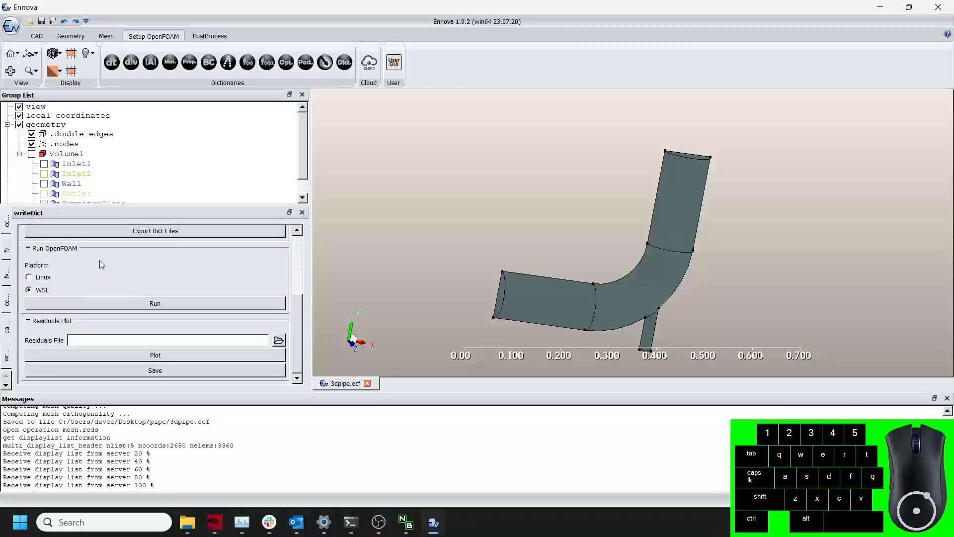
scroll(101, 264, "up", 1)
scroll(100, 298, "down", 1)
left_click(49, 301)
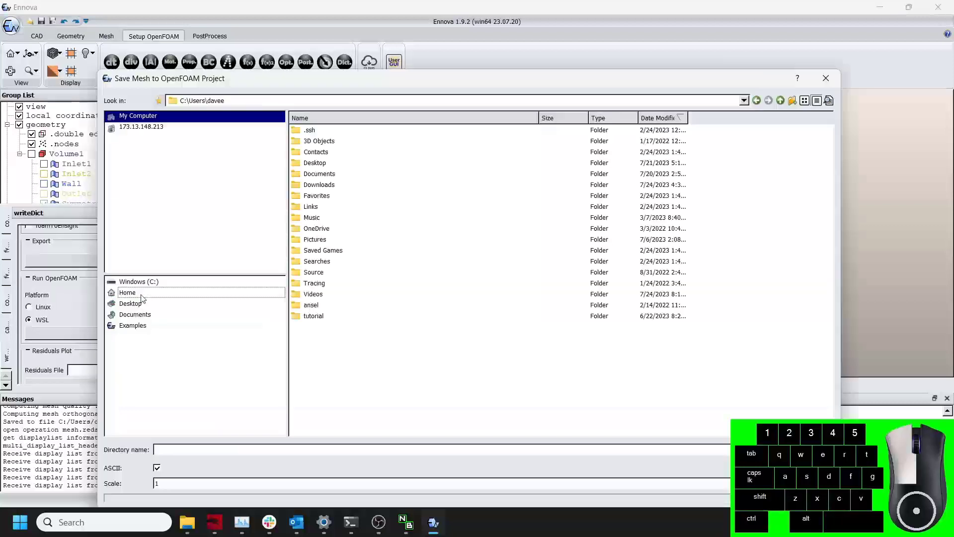
left_click(130, 303)
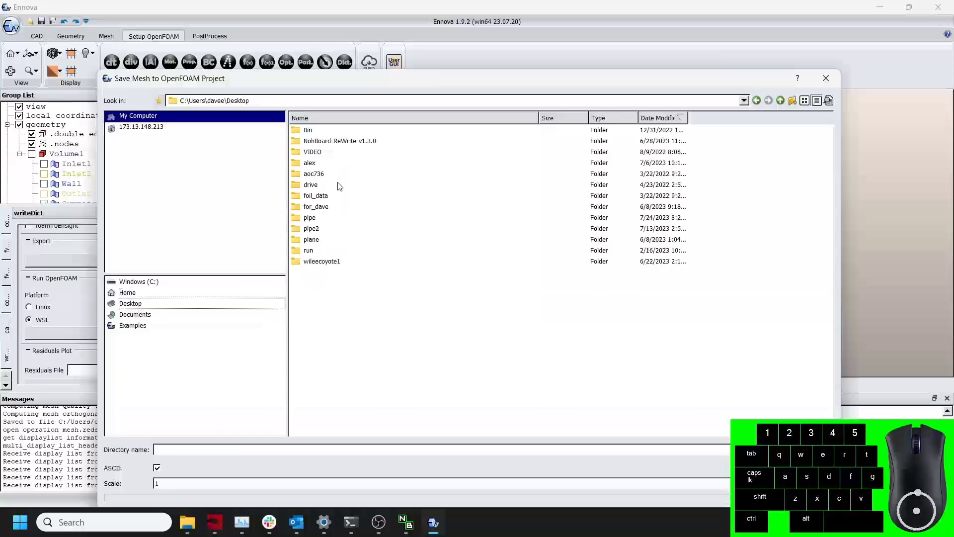
double_click(325, 219)
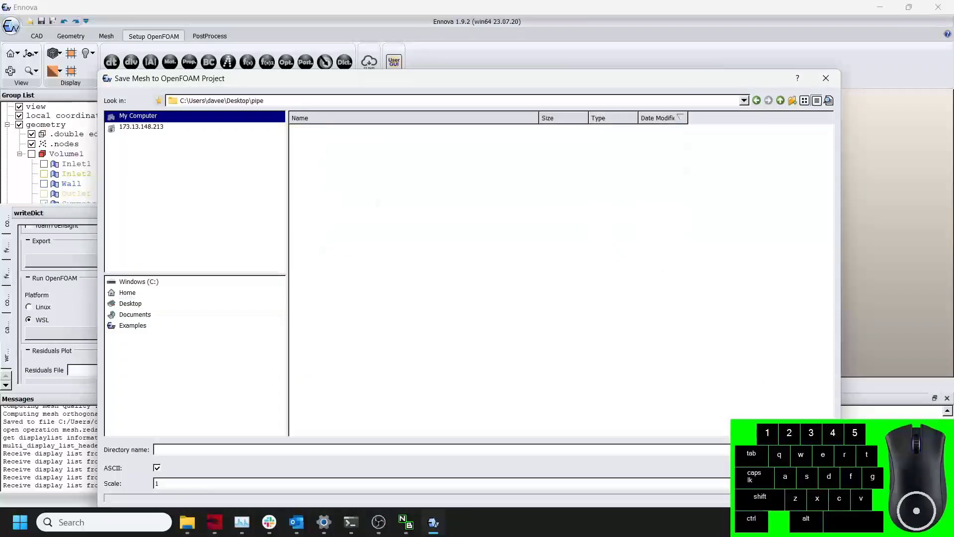
key("Return")
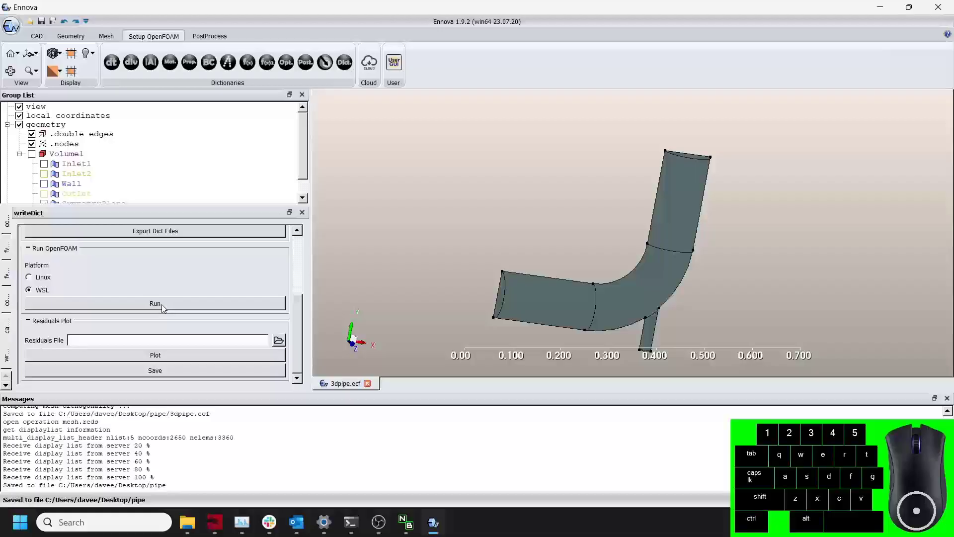
left_click(162, 304)
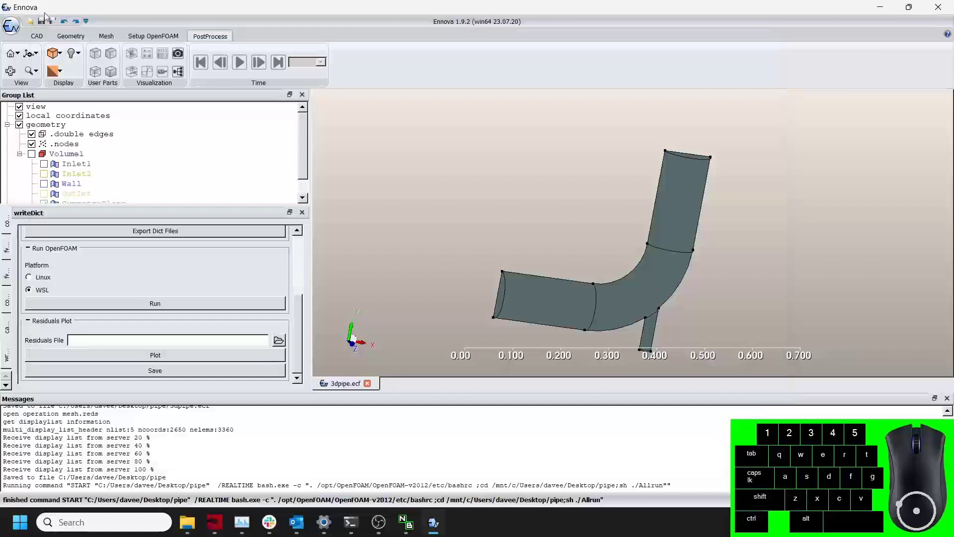
Open the post.foam results file from the pipe folder.
left_click(31, 21)
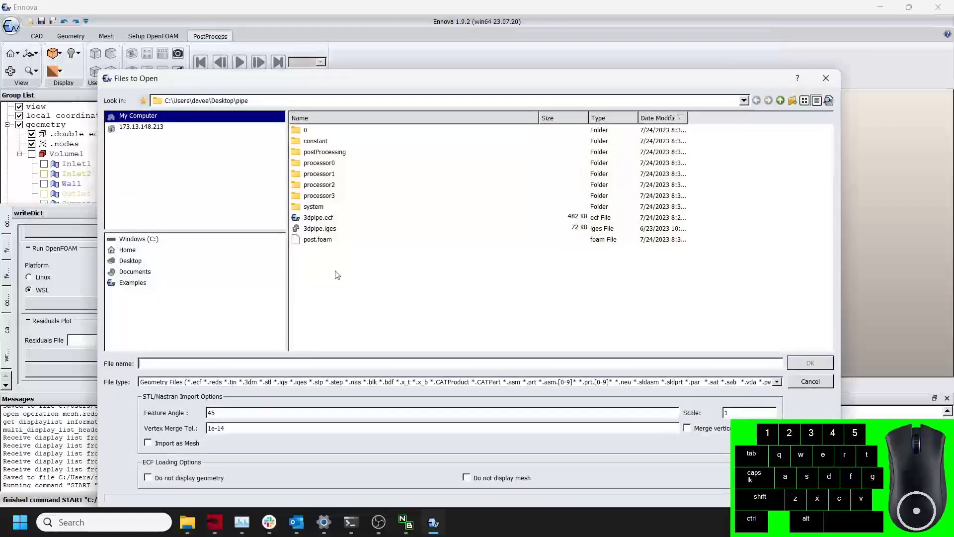
left_click(326, 241)
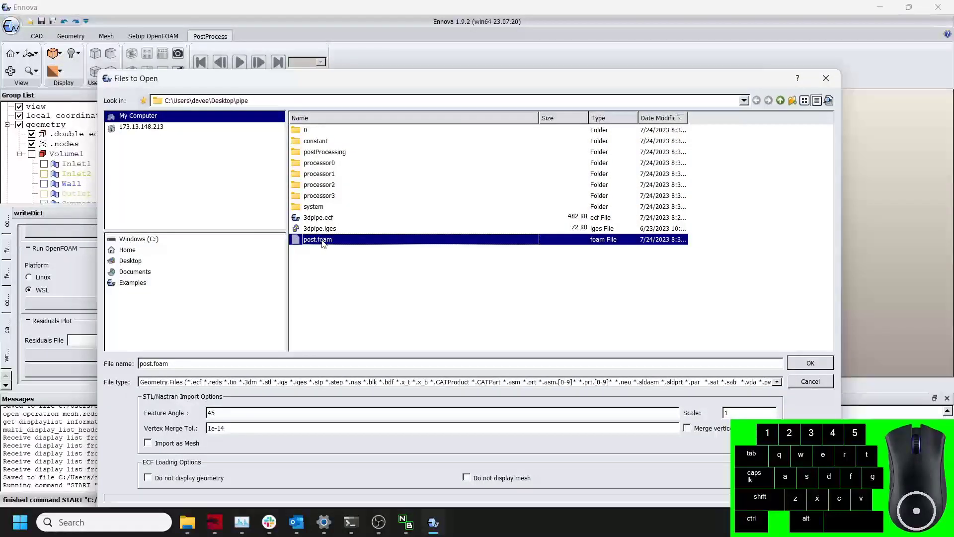
left_click(810, 363)
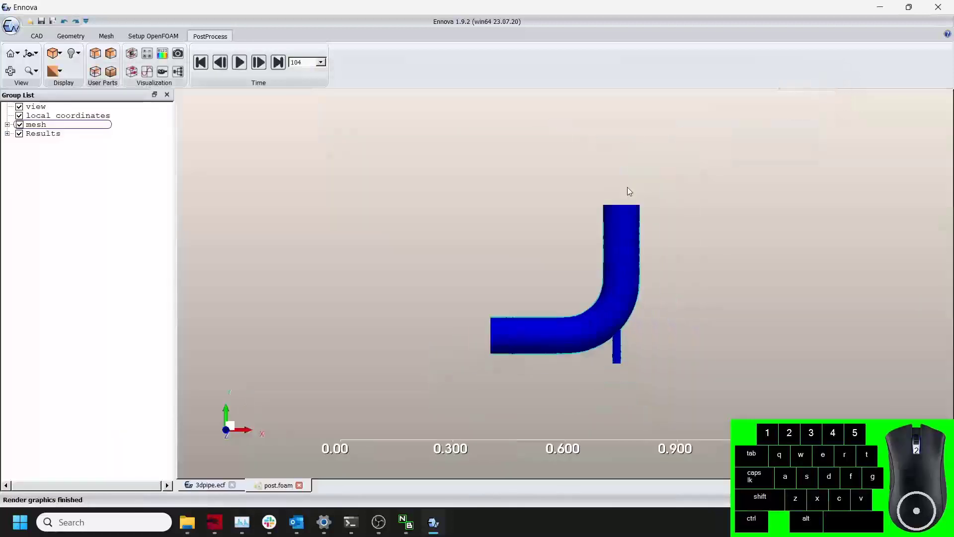
left_click_drag(629, 191, 698, 257)
scroll(698, 258, "up", 4)
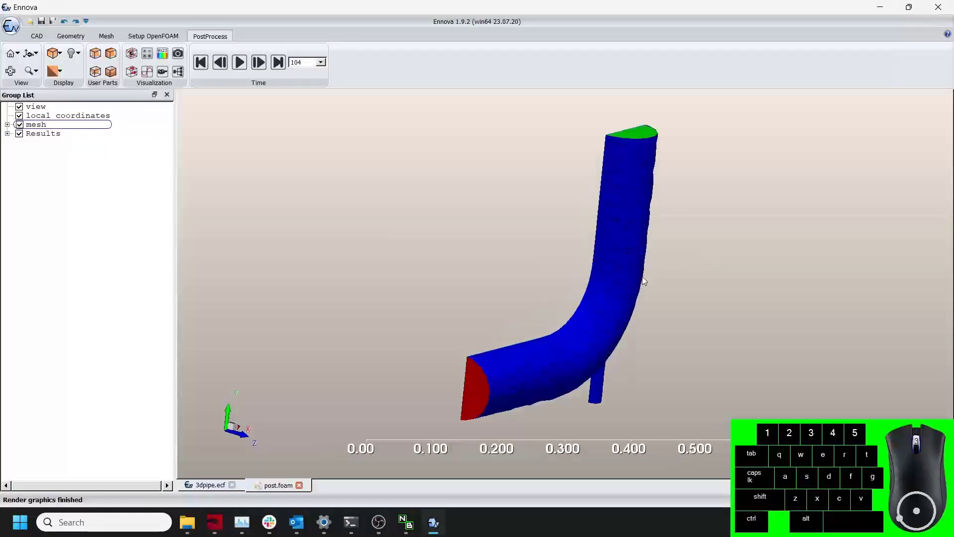
Select time step 104 and expand the Results group to show the boundary parts.
left_click(321, 62)
left_click(306, 81)
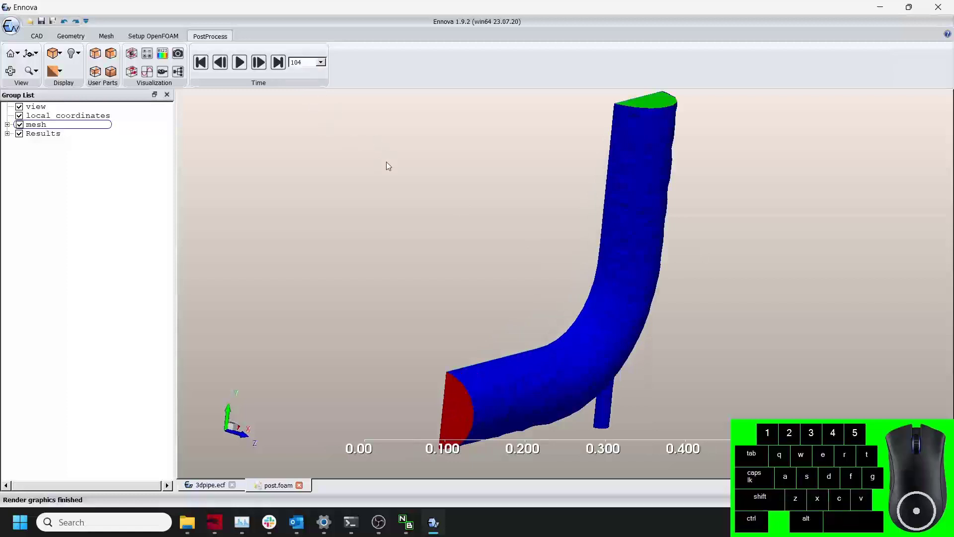
left_click(7, 133)
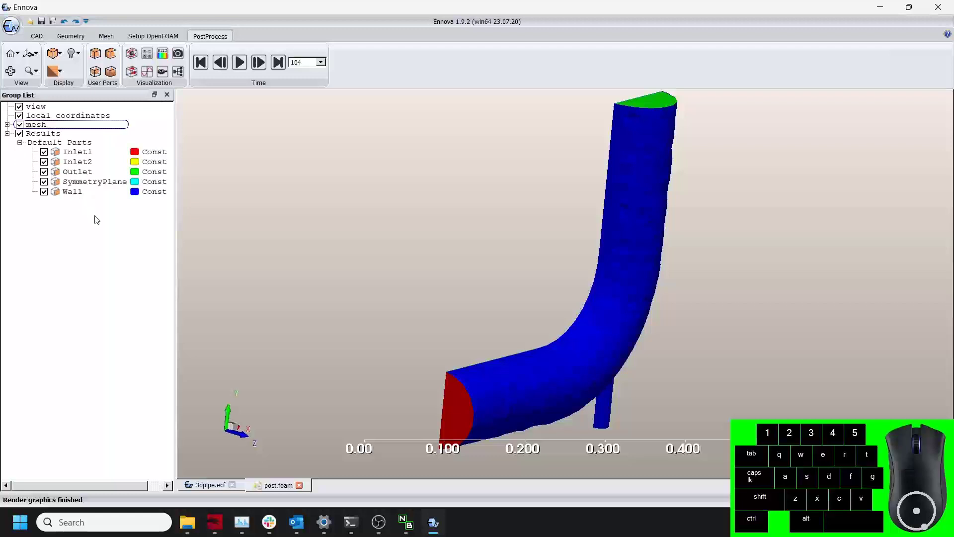
Color all five boundary parts by the pressure scalar field p.
left_click(156, 152)
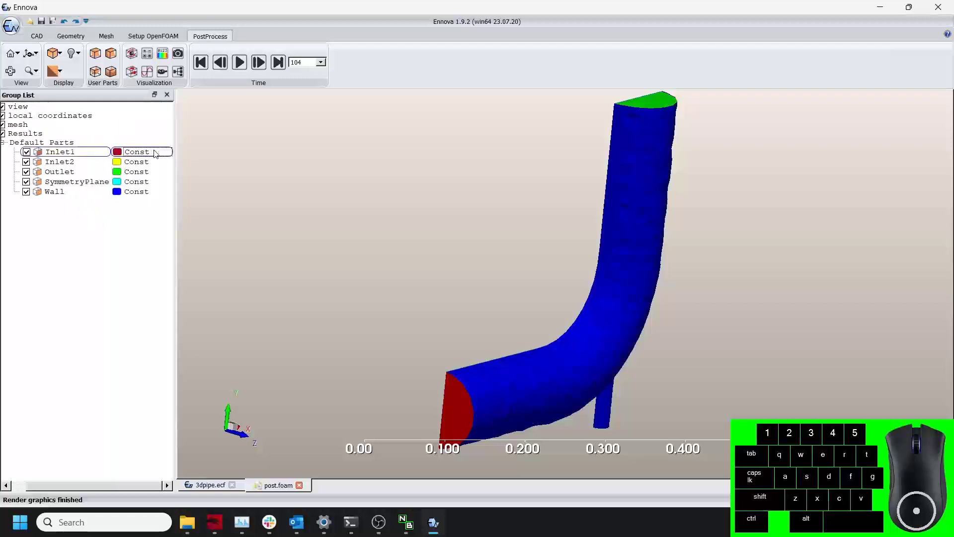
left_click(60, 195, "shift")
right_click(141, 195)
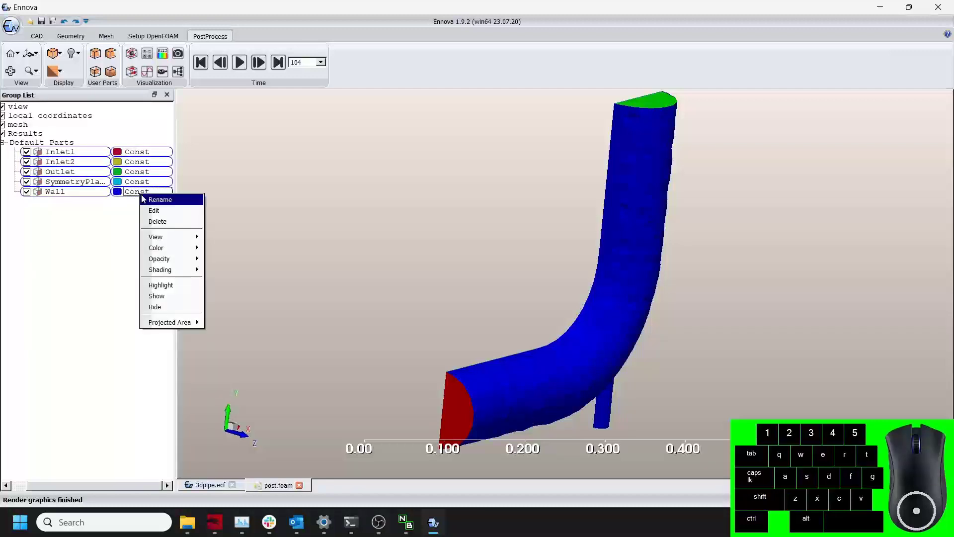
mouse_move(178, 251)
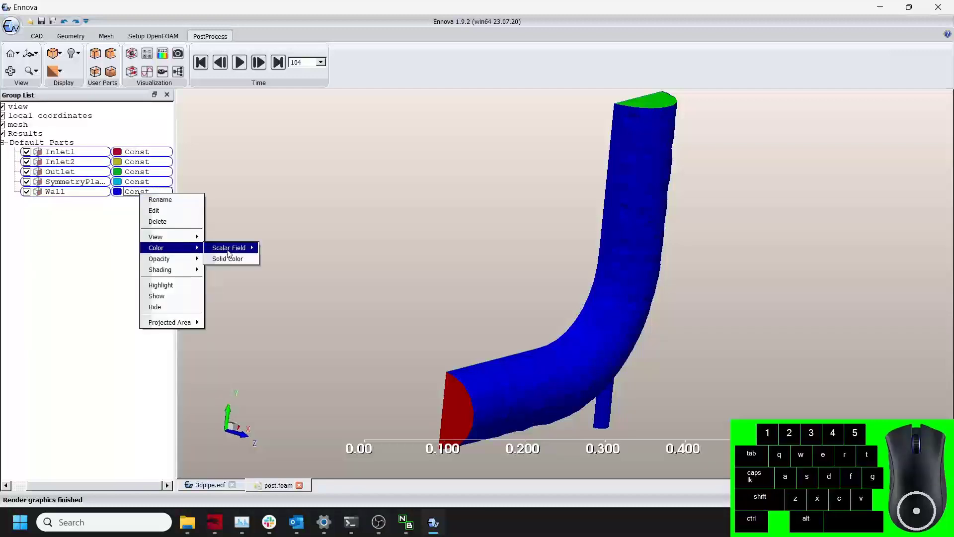
mouse_move(230, 251)
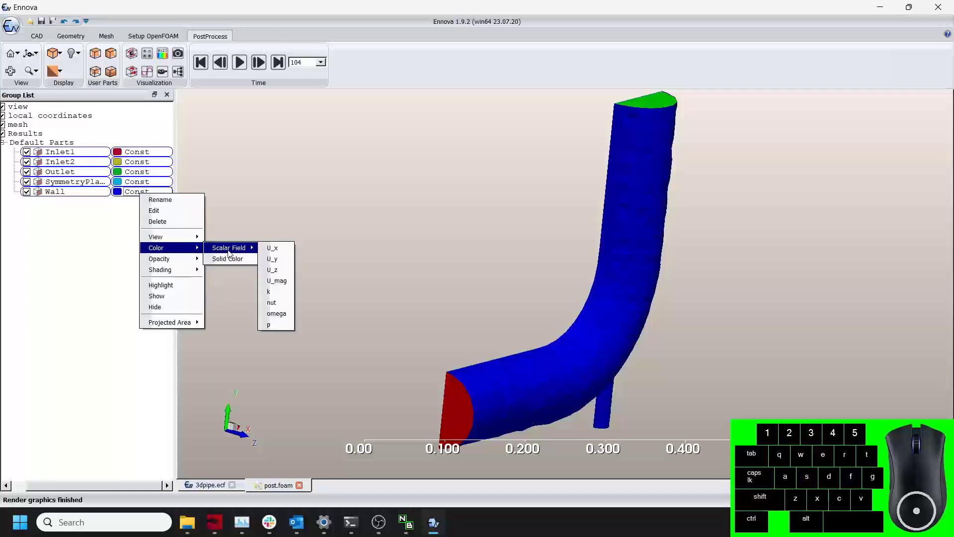
left_click(276, 325)
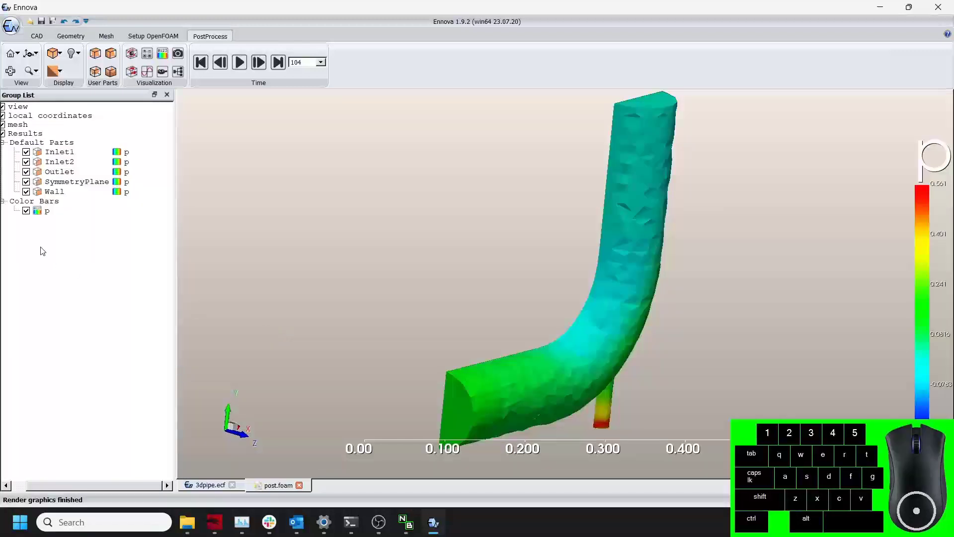
Examine the pressure distribution along the pipe from closer views.
scroll(460, 244, "down", 5)
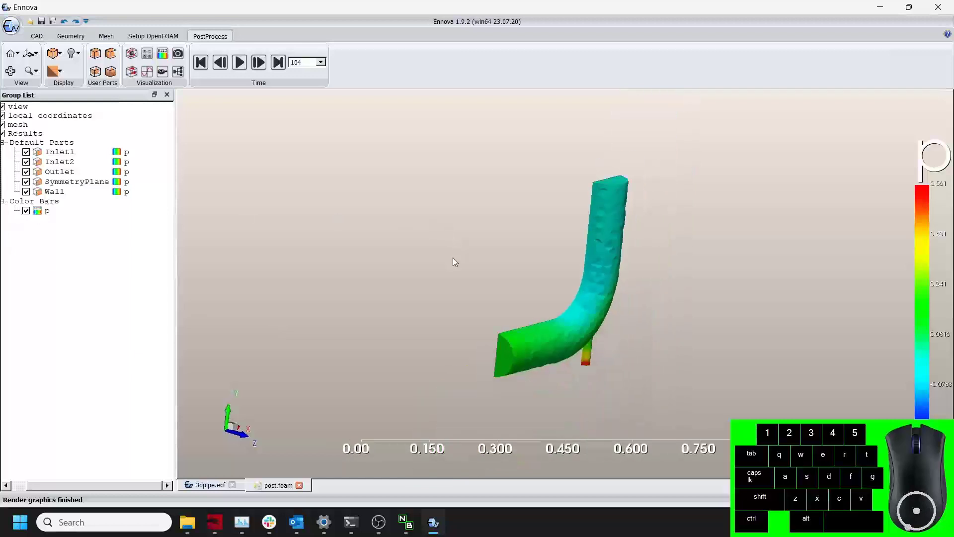
left_click_drag(453, 258, 437, 234)
scroll(445, 264, "up", 4)
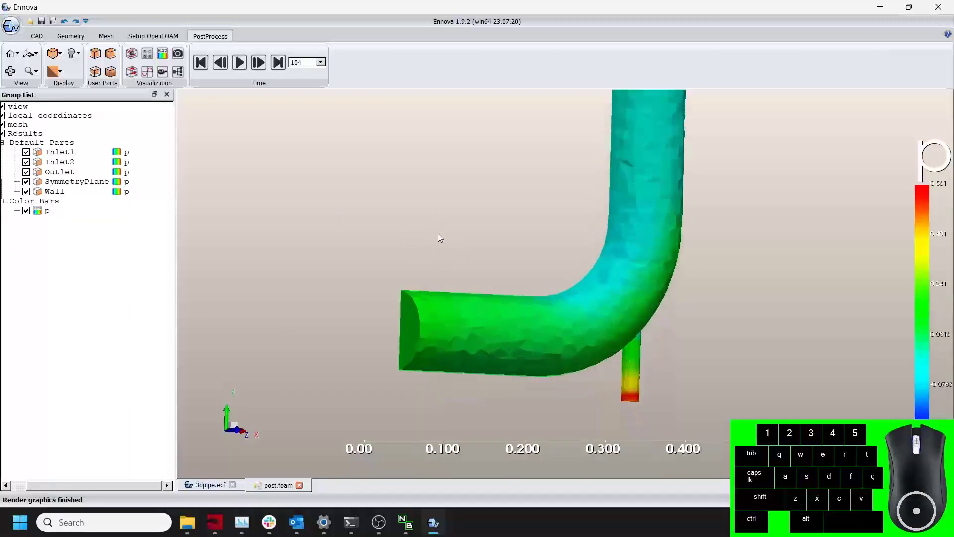
left_click_drag(572, 372, 608, 378)
left_click_drag(617, 318, 614, 327)
scroll(624, 293, "up", 2)
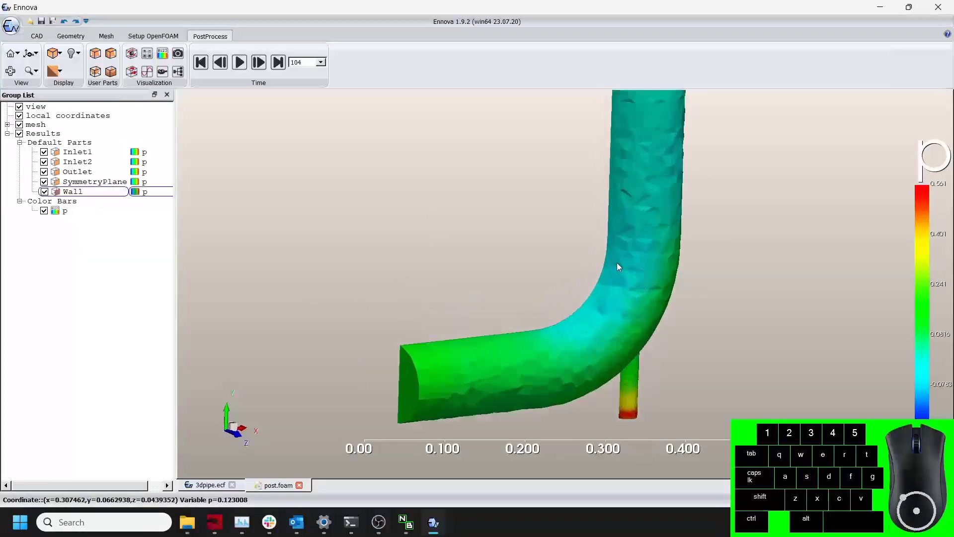